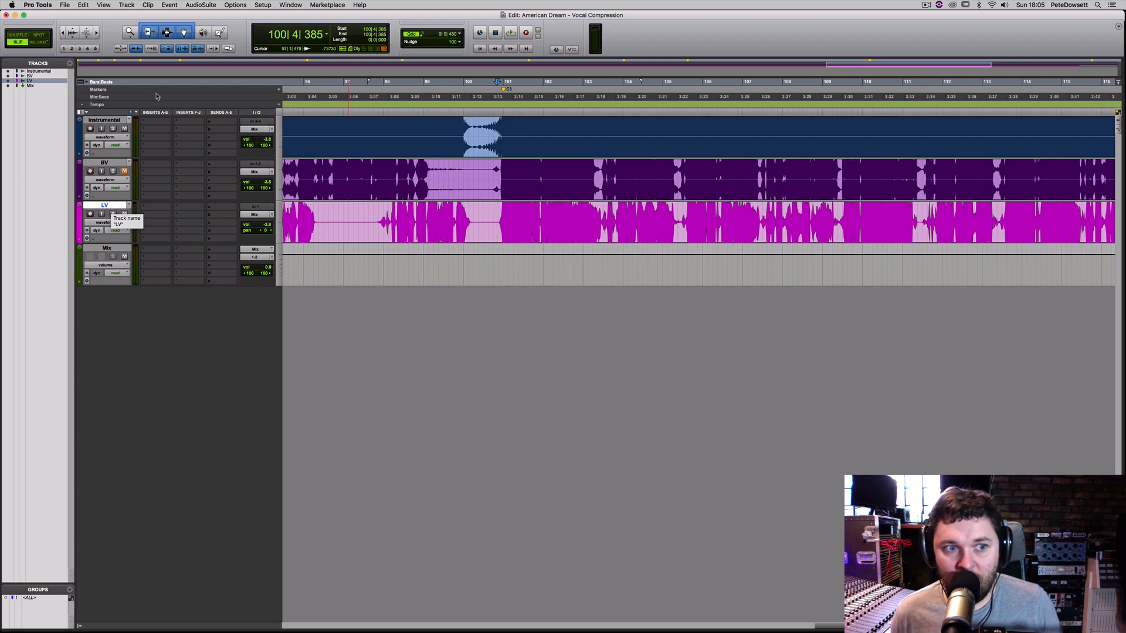
- Play the song twice from the end of bar 100 to hear the lead vocal against the instrumental
click(113, 121)
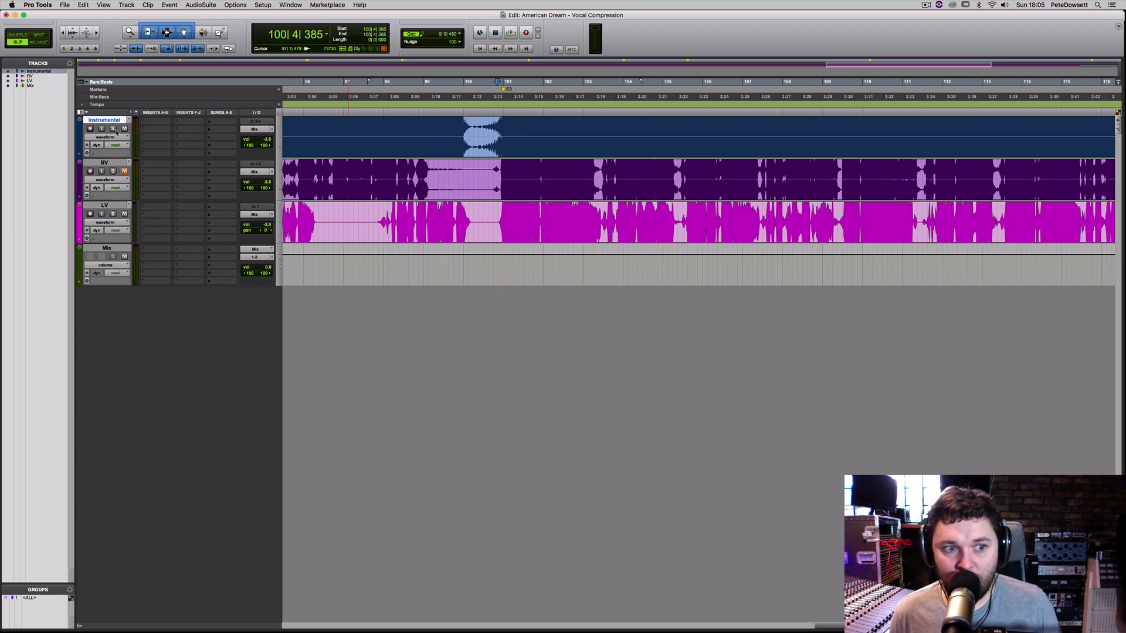
click(113, 207)
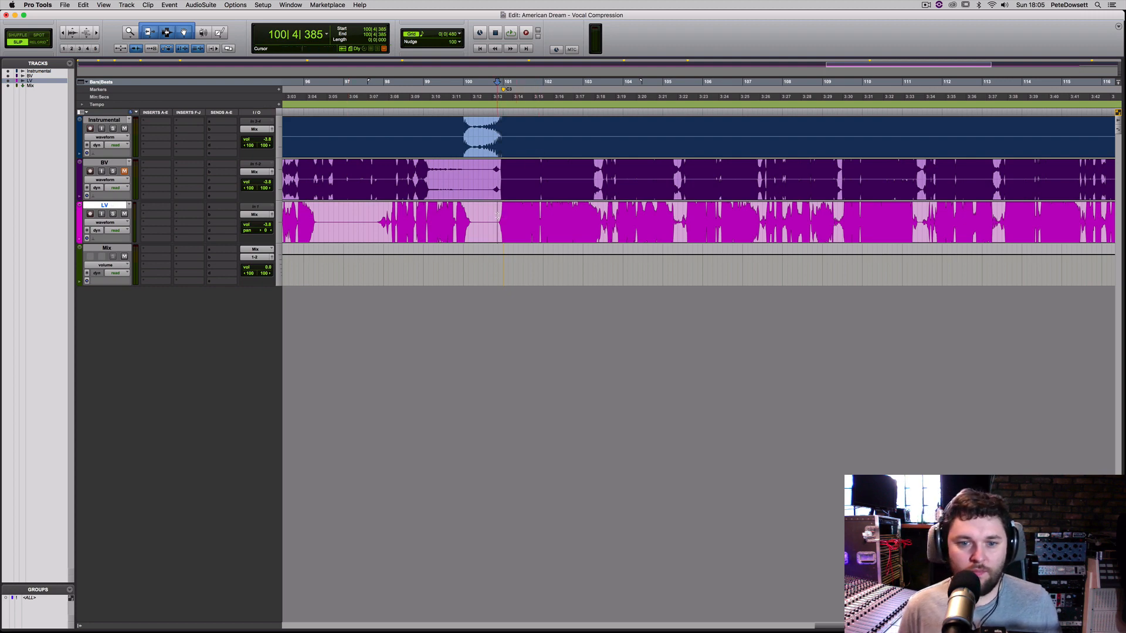
key(space)
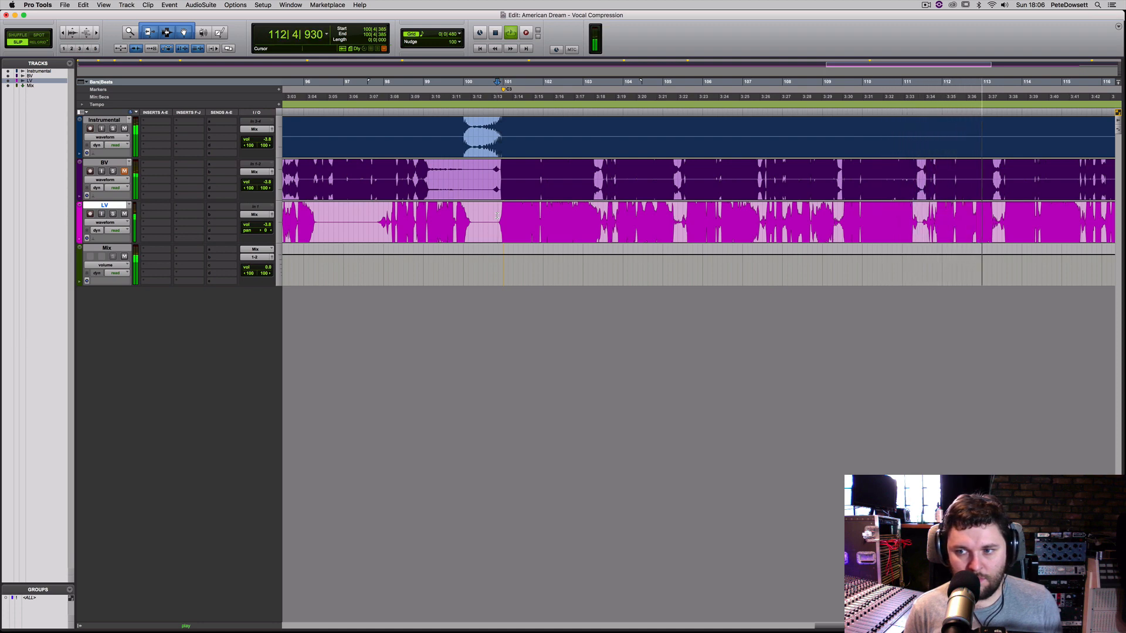
key(space)
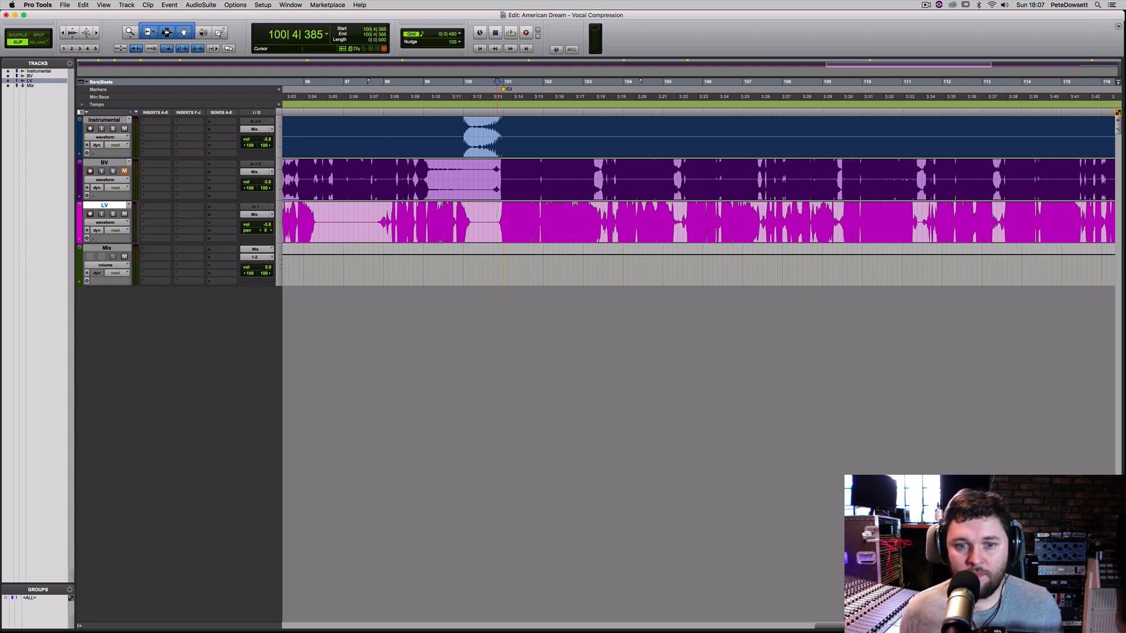
key(space)
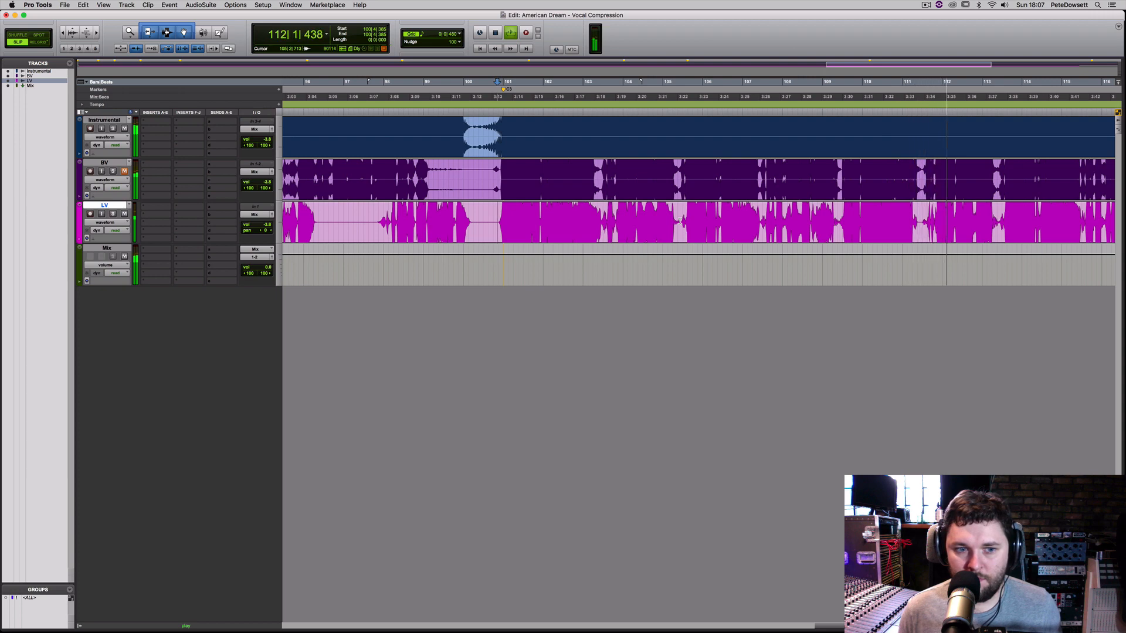
key(space)
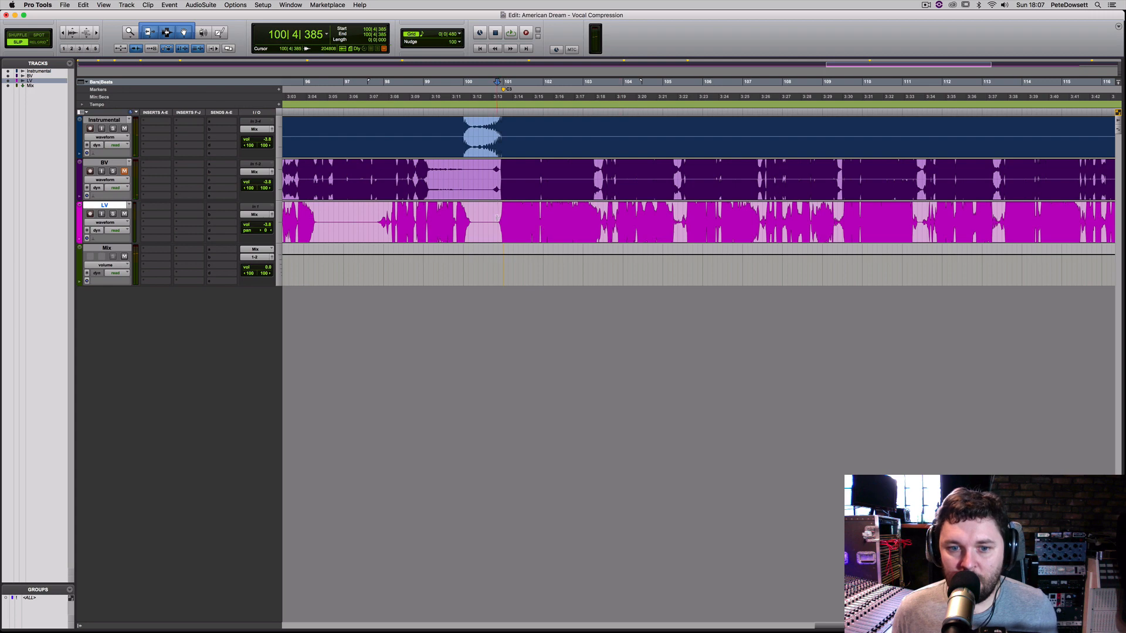
- Highlight the LV passages around bars 103 to 105 and bars 109 to 111 to compare their waveform levels
drag(498, 218, 677, 209)
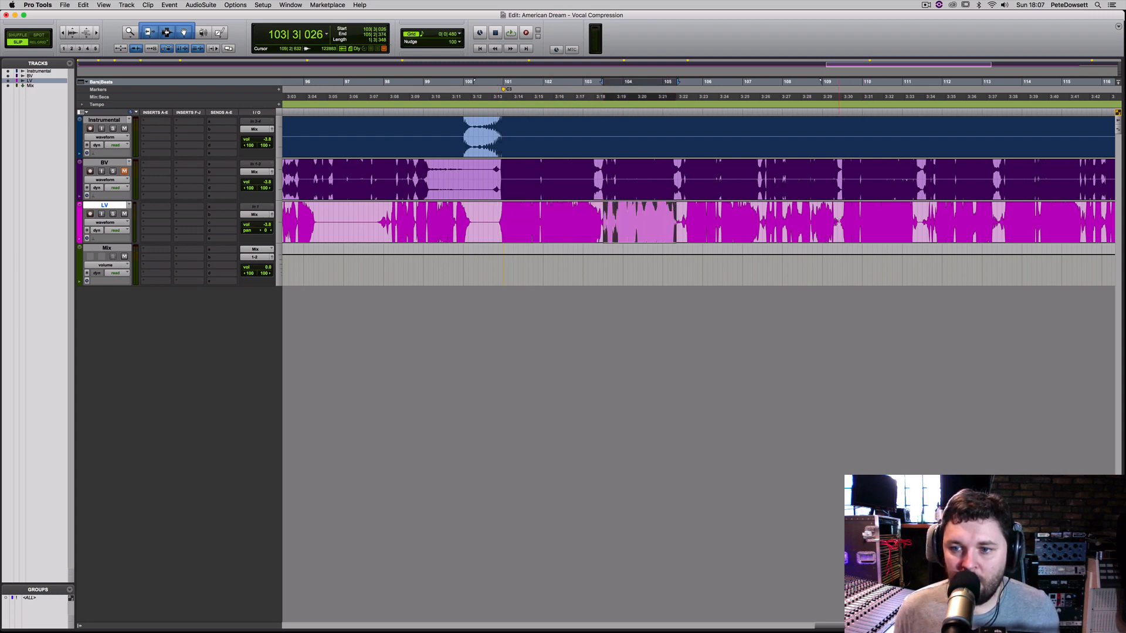
drag(838, 222, 921, 214)
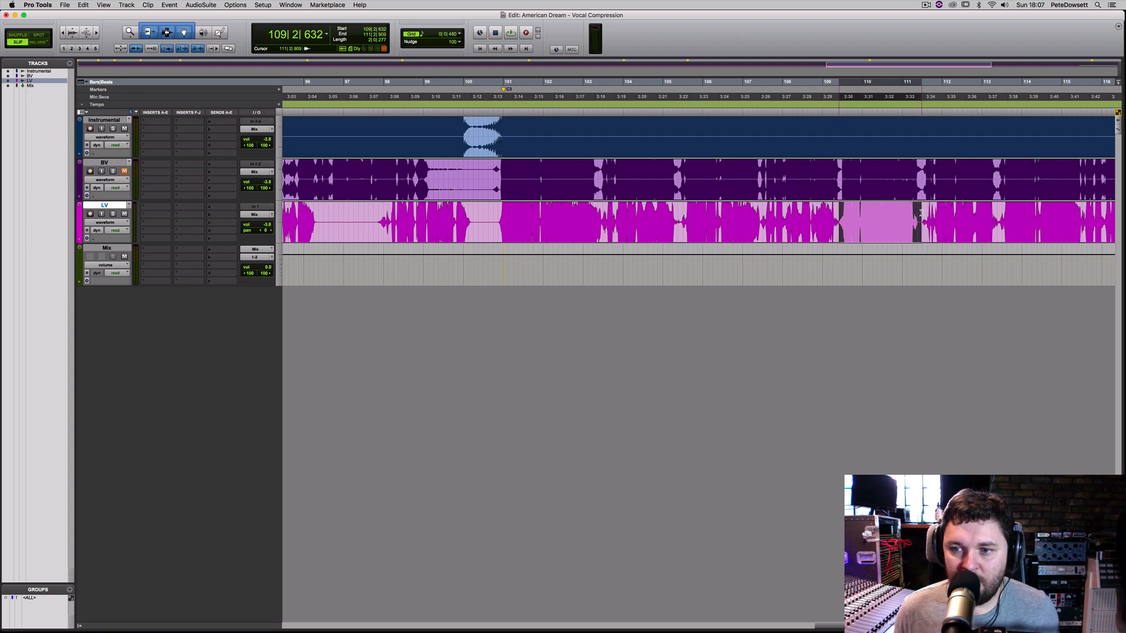
drag(837, 221, 920, 218)
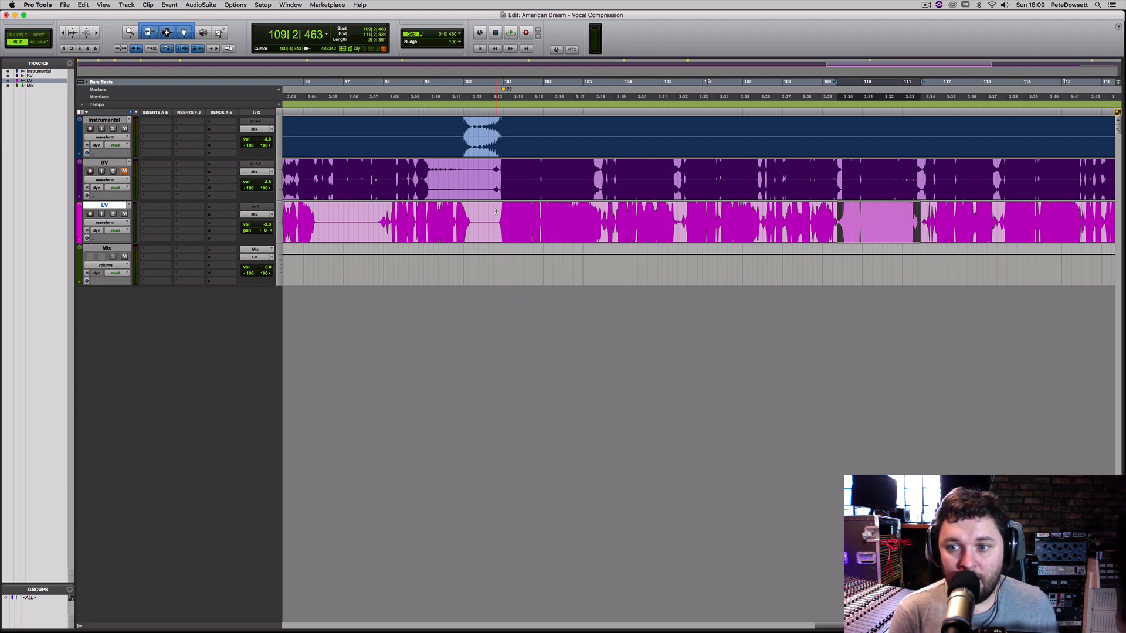
- Audition the mix from about bar 109, and again from about bar 107, to compare the vocal phrases' loudness
click(838, 218)
key(space)
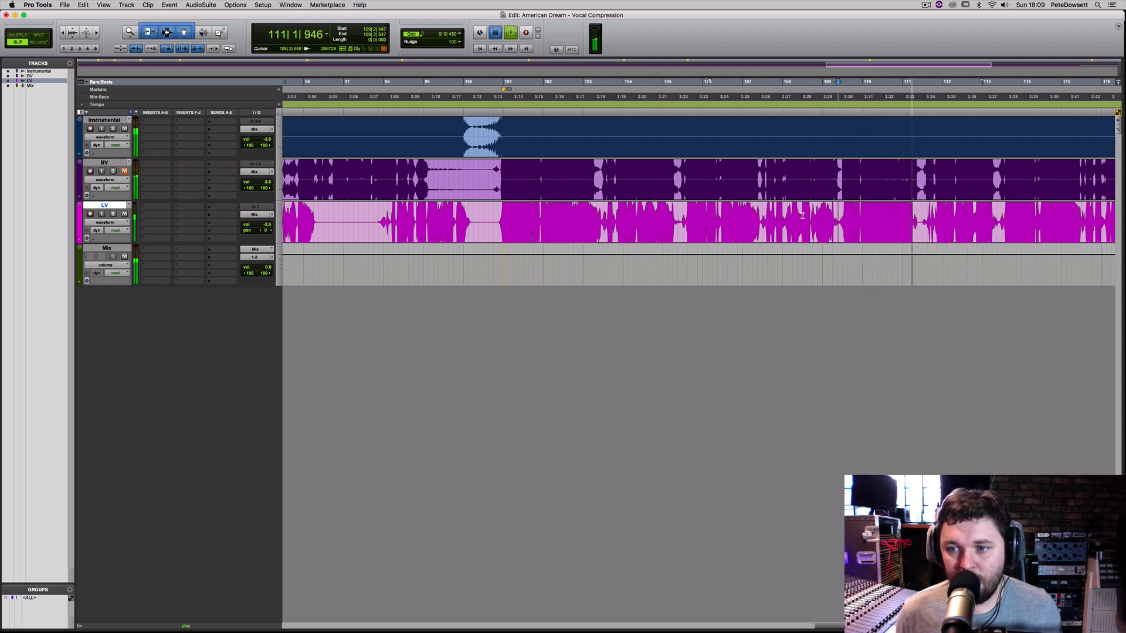
key(space)
click(764, 217)
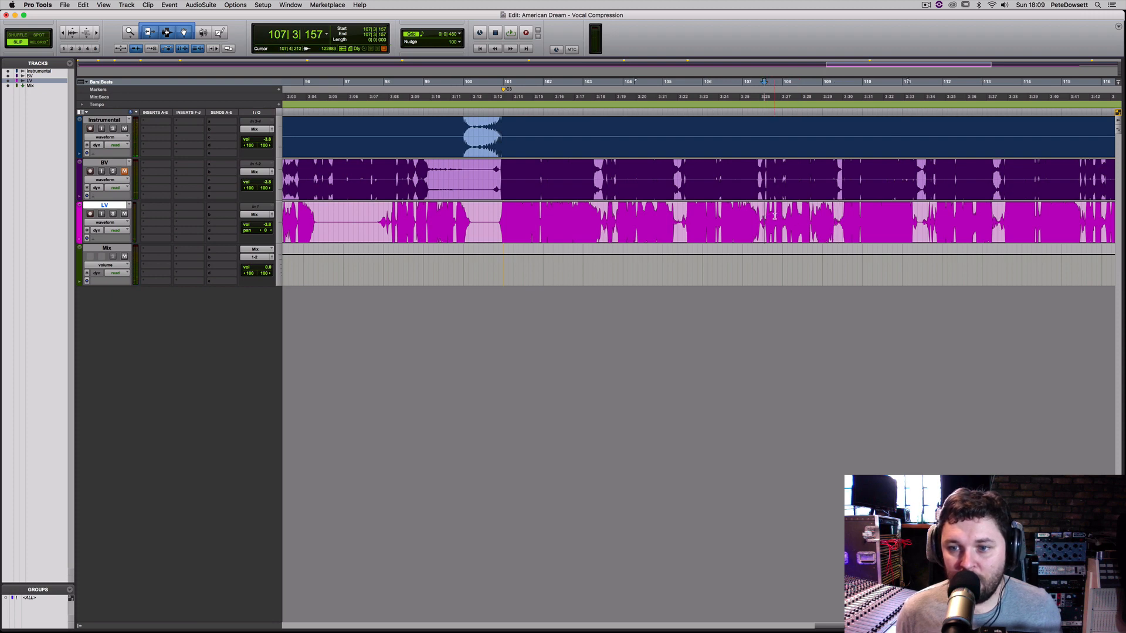
key(space)
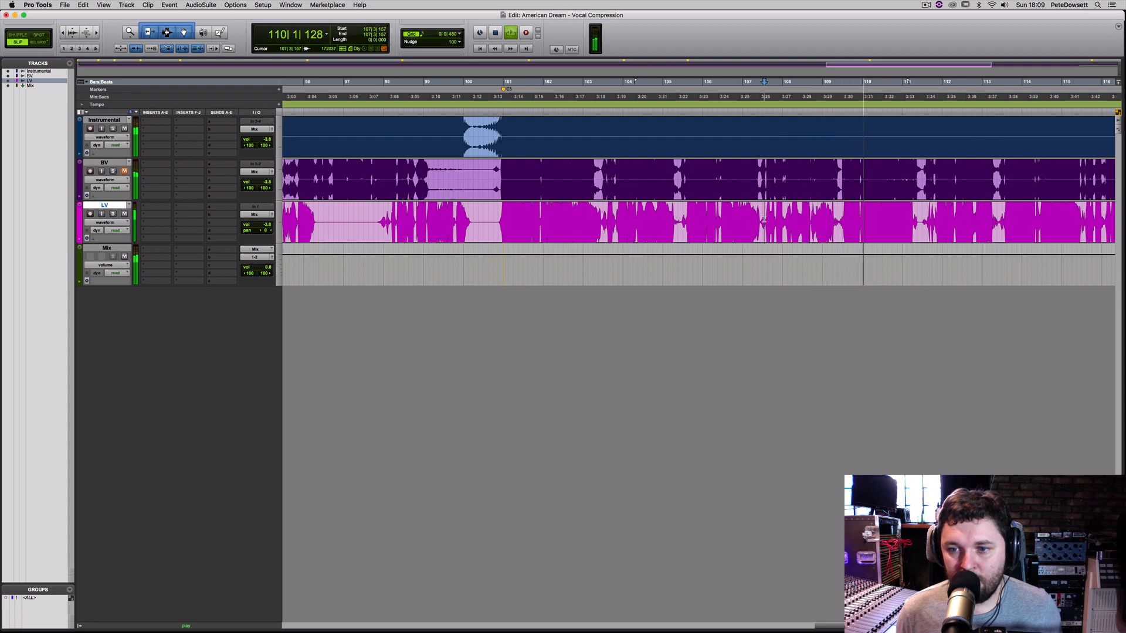
key(space)
- Compare the LV waveform around bars 109 to 111 with the opening phrase from the end of bar 100 to bar 103
drag(839, 220, 923, 219)
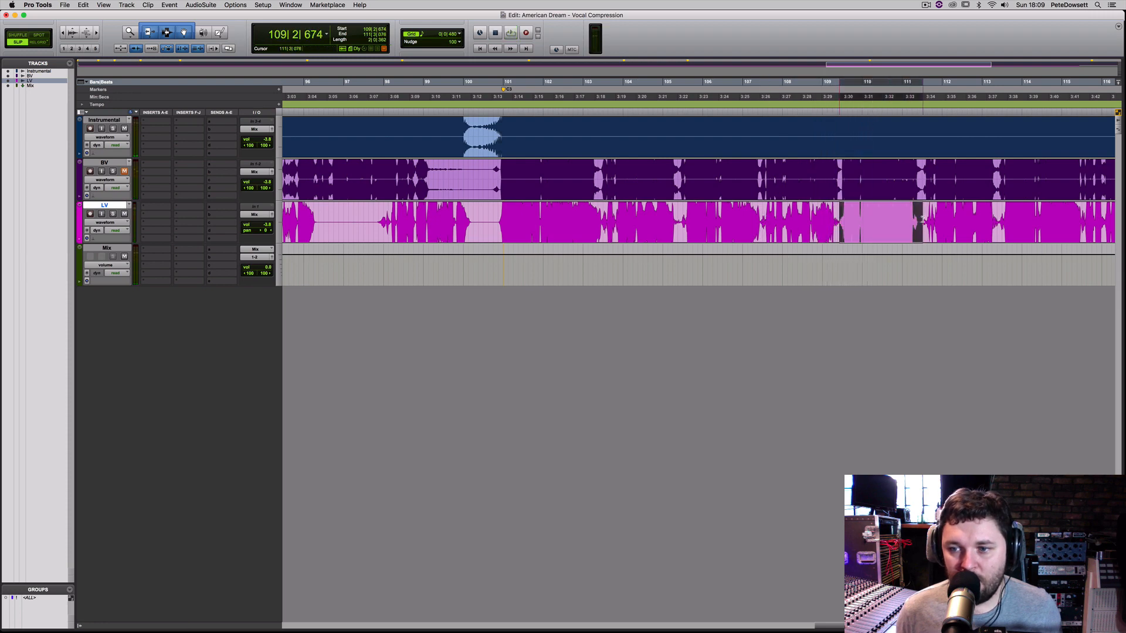
drag(842, 220, 765, 220)
click(839, 214)
drag(911, 208, 921, 207)
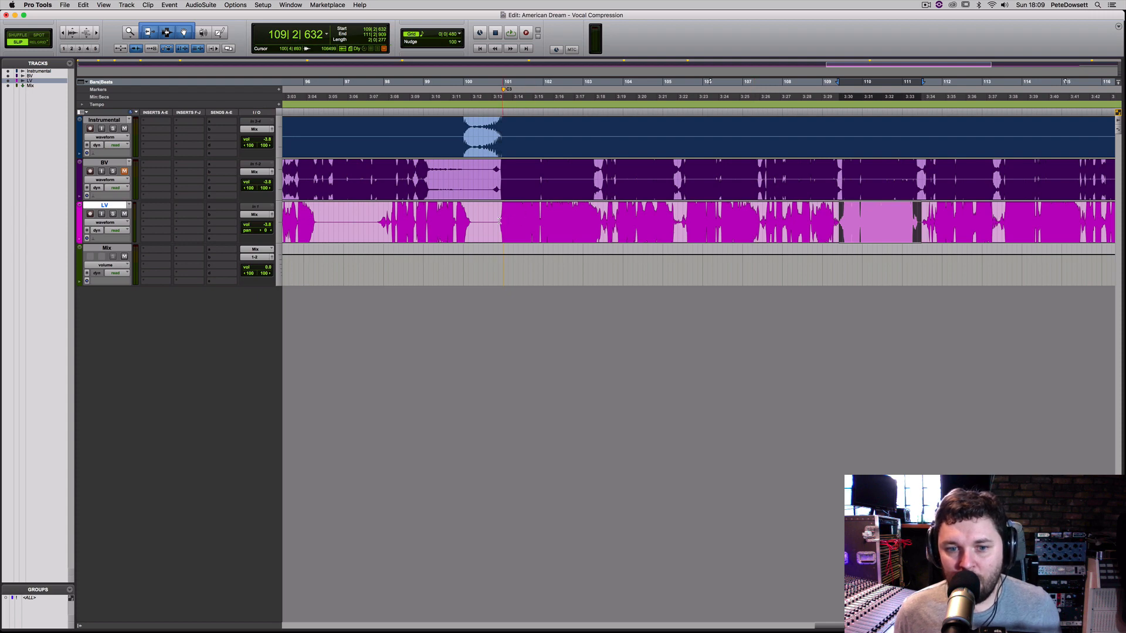
drag(499, 221, 606, 218)
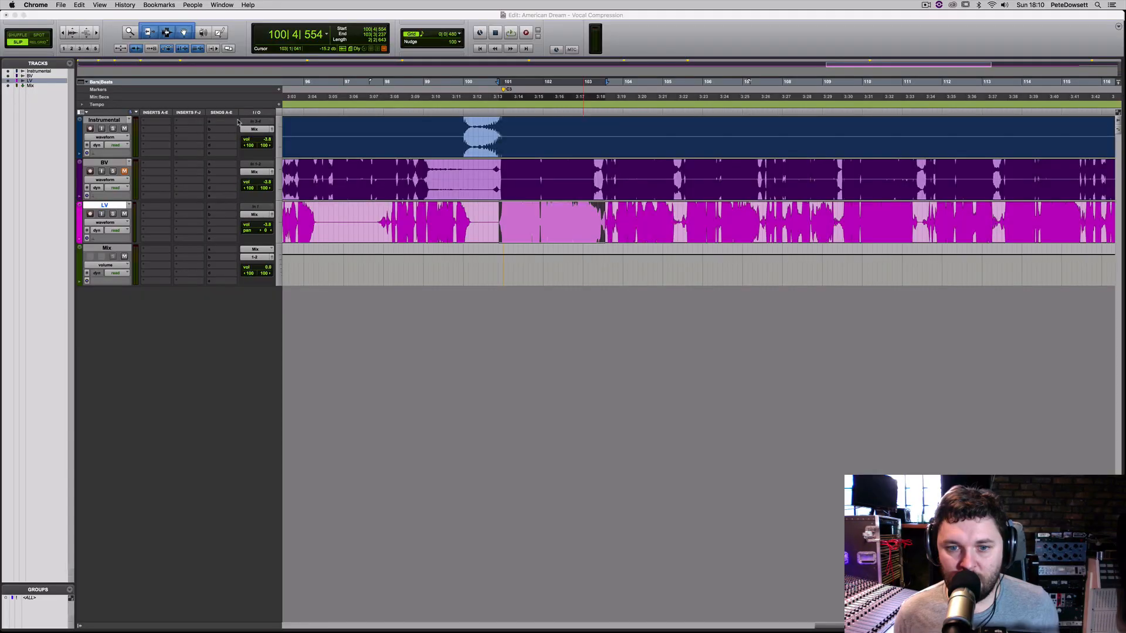
- Select the LV passage from about bar 107 to bar 111 that contains both quieter and louder phrases
click(494, 214)
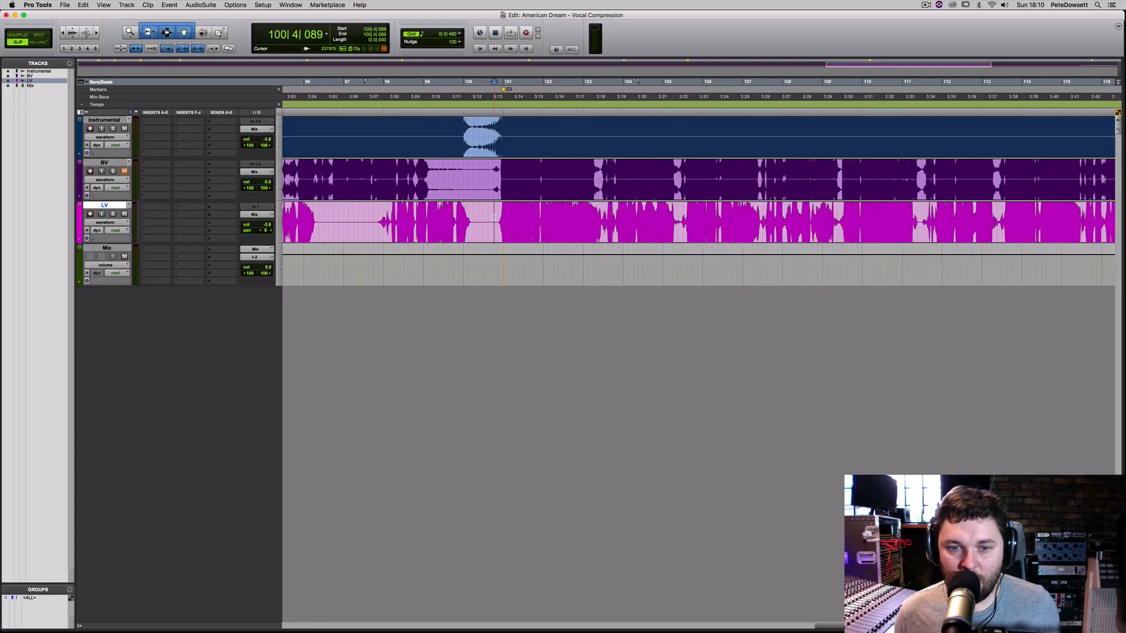
drag(493, 215, 621, 213)
drag(840, 213, 920, 215)
drag(760, 217, 923, 210)
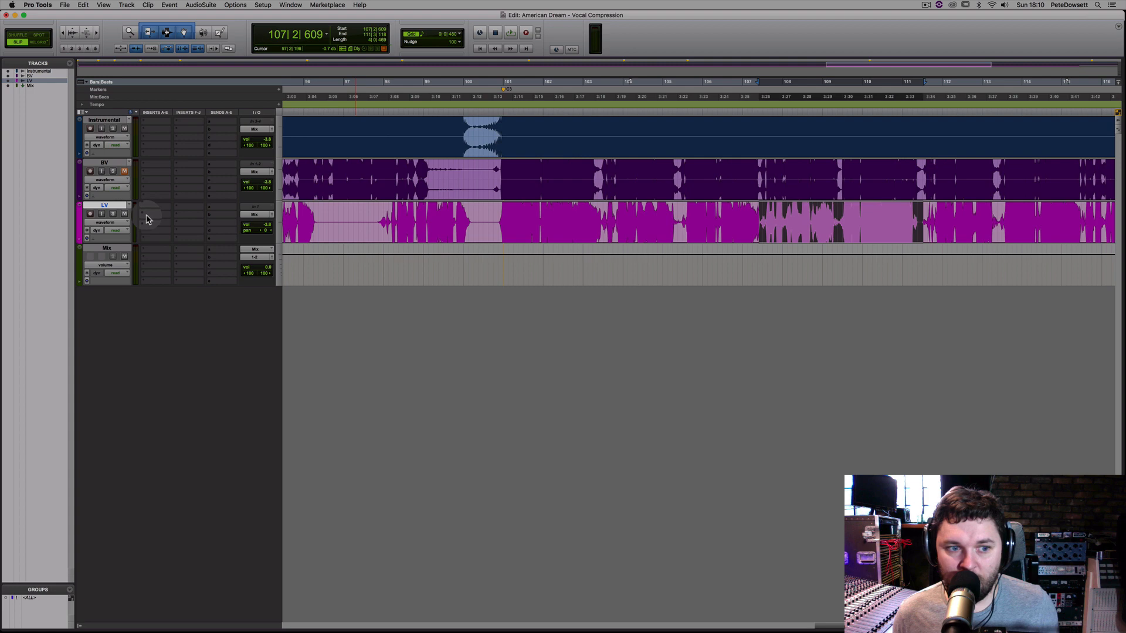
- Insert the mono Dyn3 Compressor/Limiter on the LV track and move its window clear of the tracks
click(146, 219)
mouse_move(170, 214)
mouse_move(237, 224)
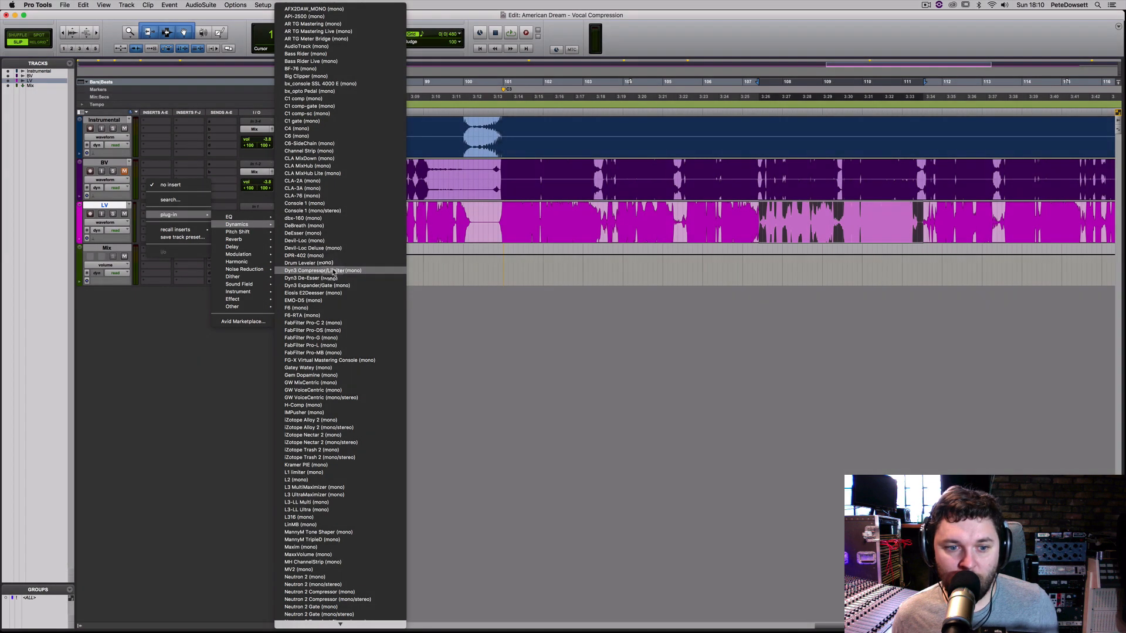
click(334, 271)
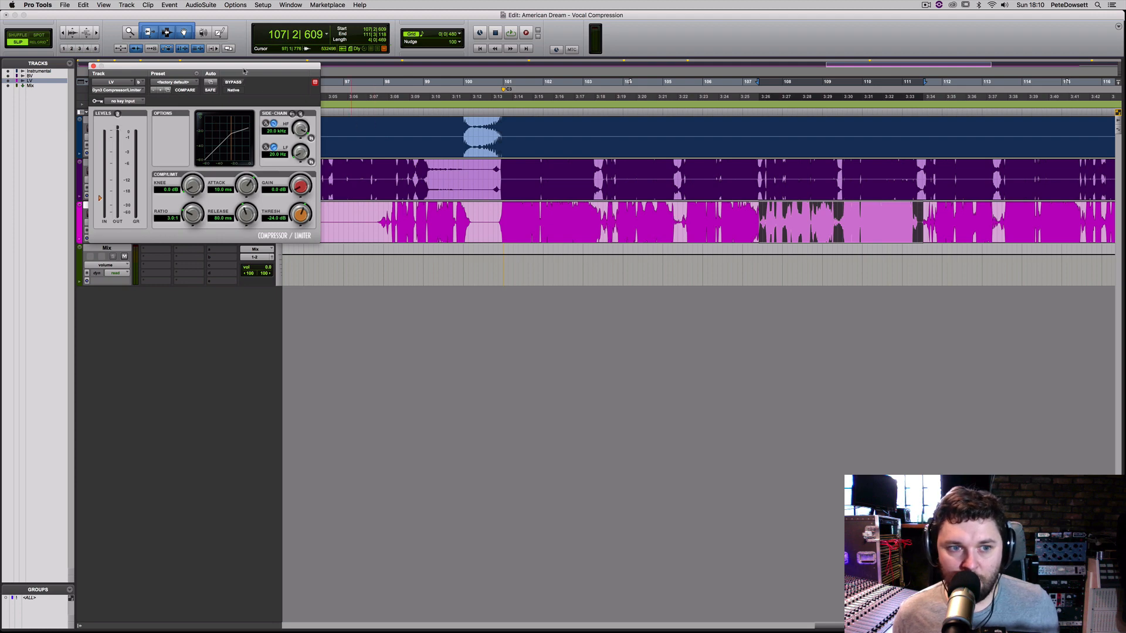
drag(243, 71, 540, 338)
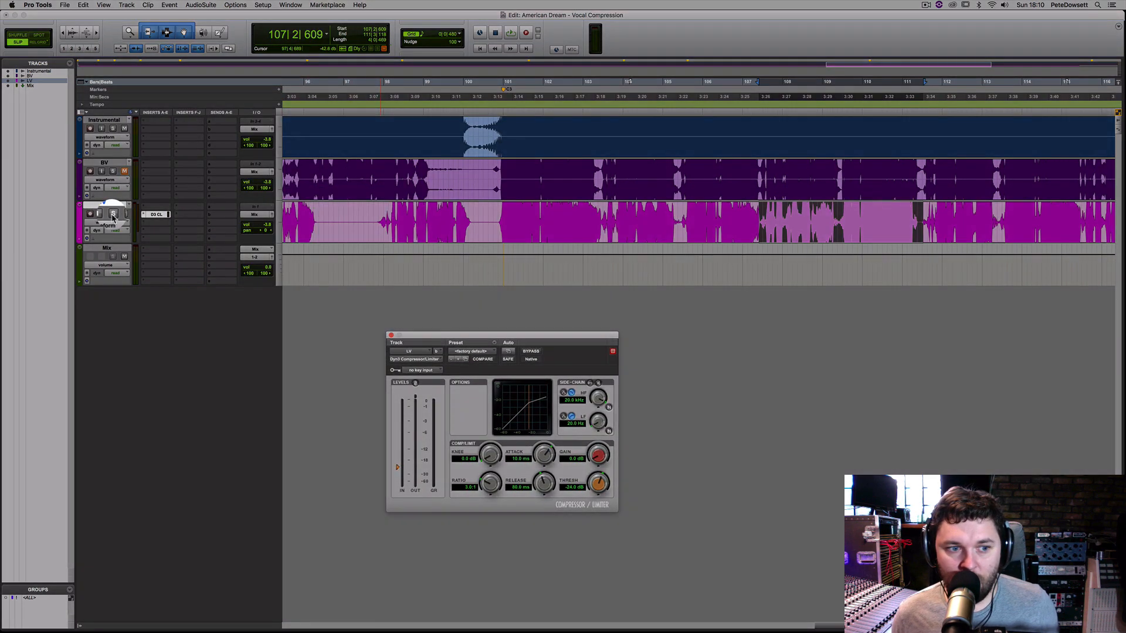
- Solo the LV track and set the compressor threshold to -18.3 dB while the selected passage plays
click(114, 215)
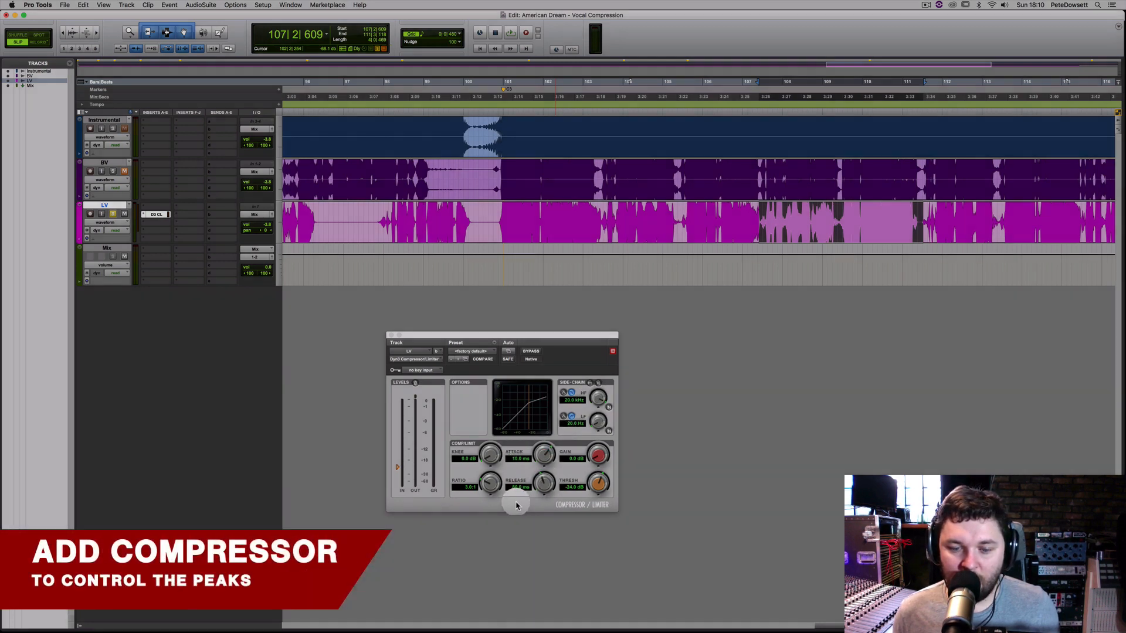
click(516, 505)
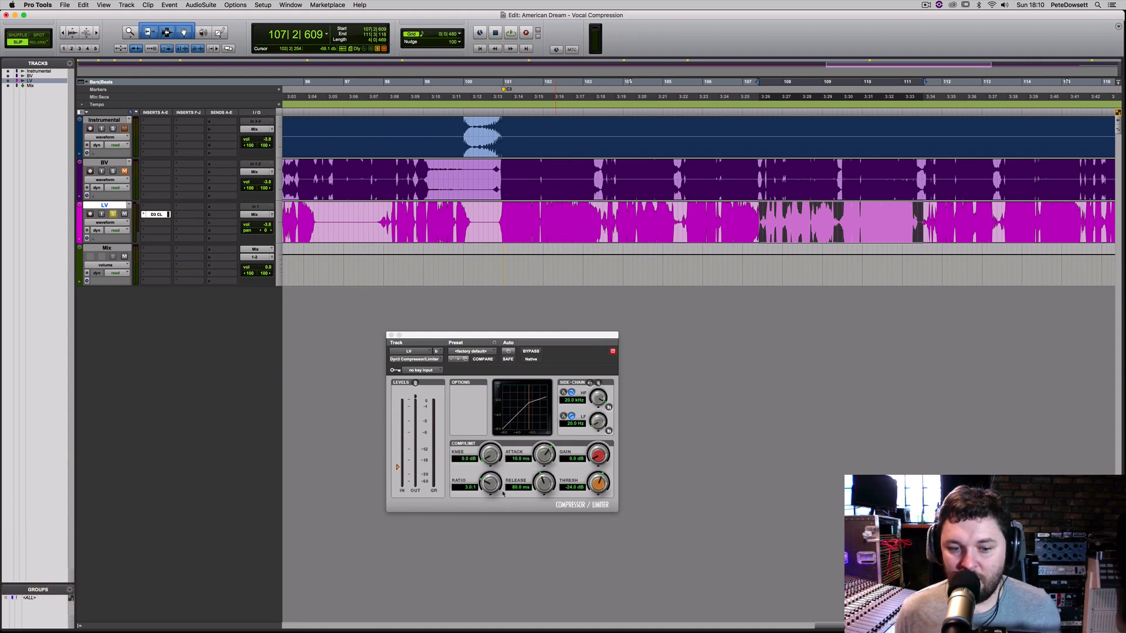
key(space)
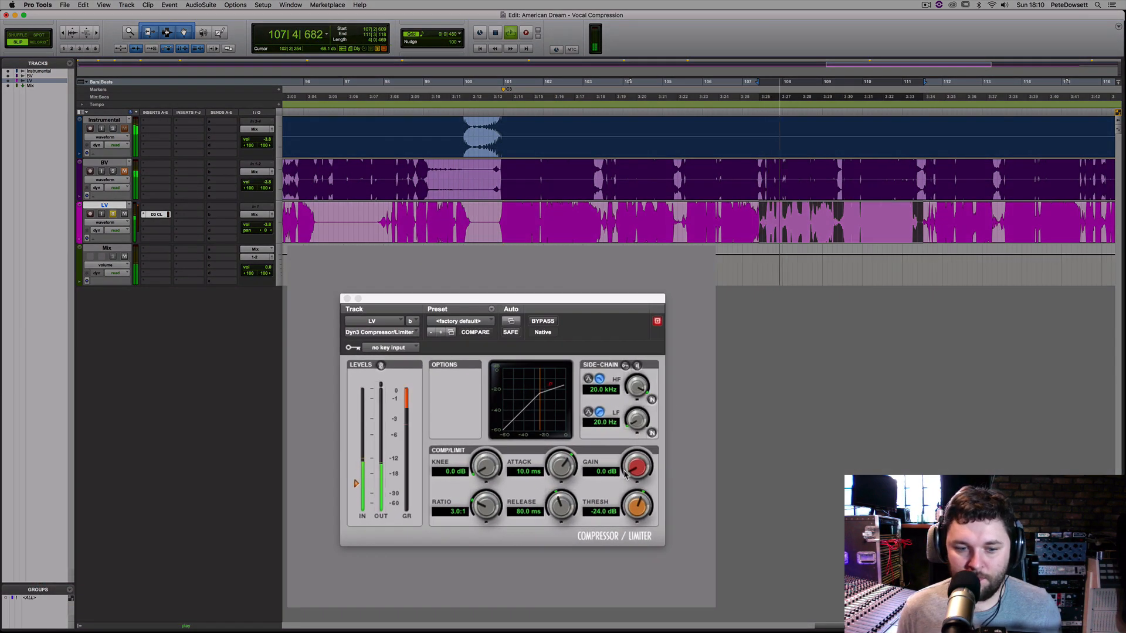
drag(638, 504, 634, 490)
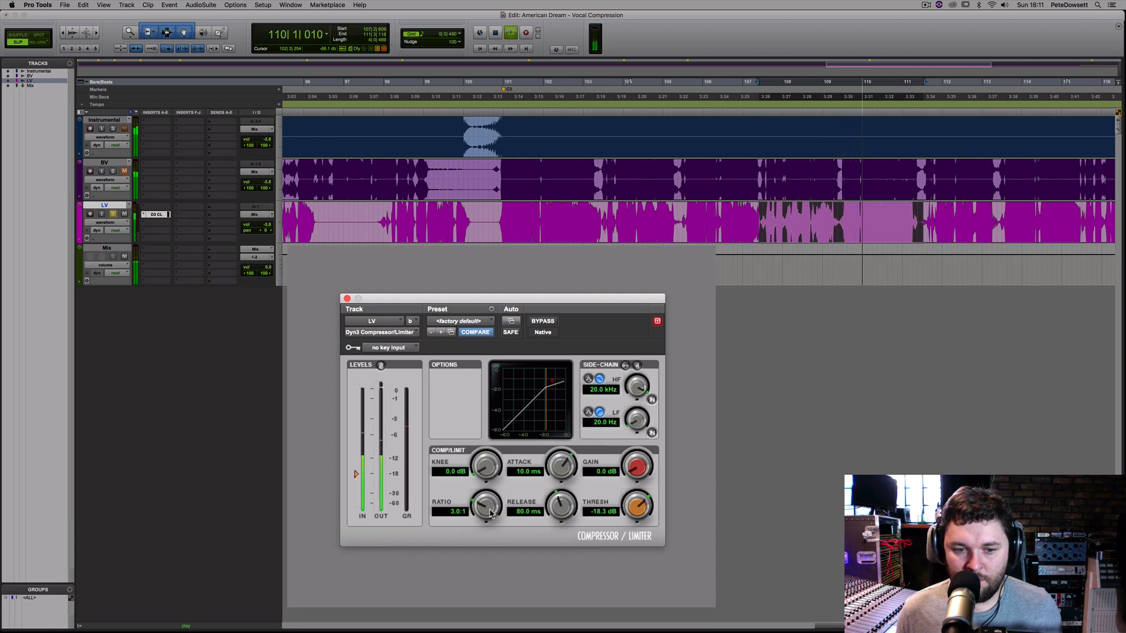
key(space)
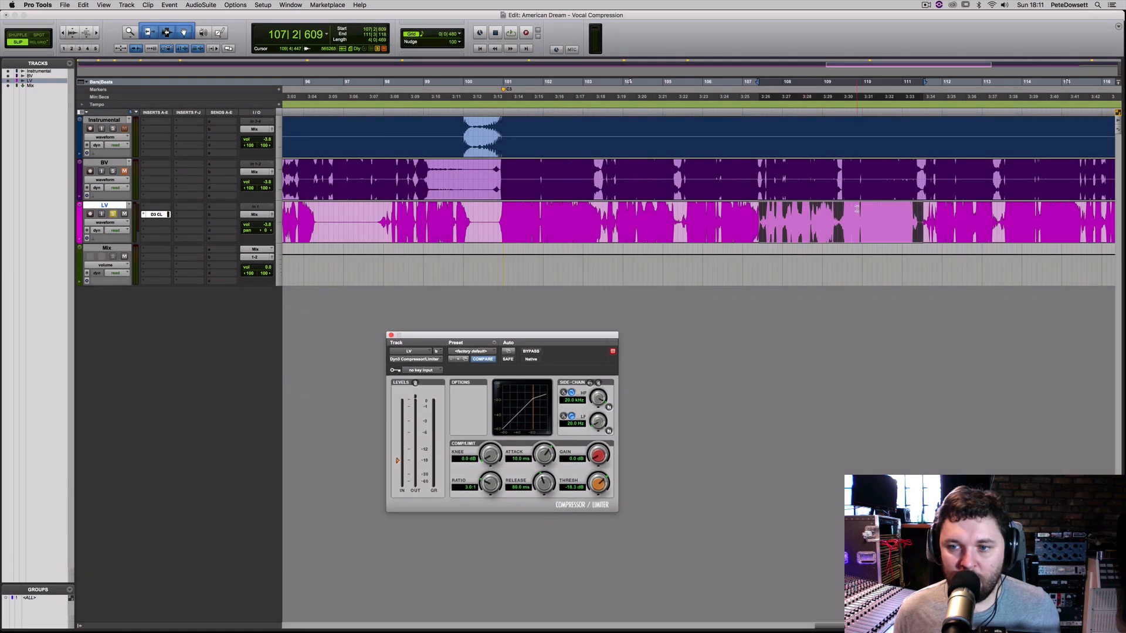
- Reselect LV bars 107 to 111 and, during playback, set the compressor's attack to 2.4 ms, release to 57.3 ms and ratio to 4.0:1
drag(839, 216, 761, 239)
click(922, 216)
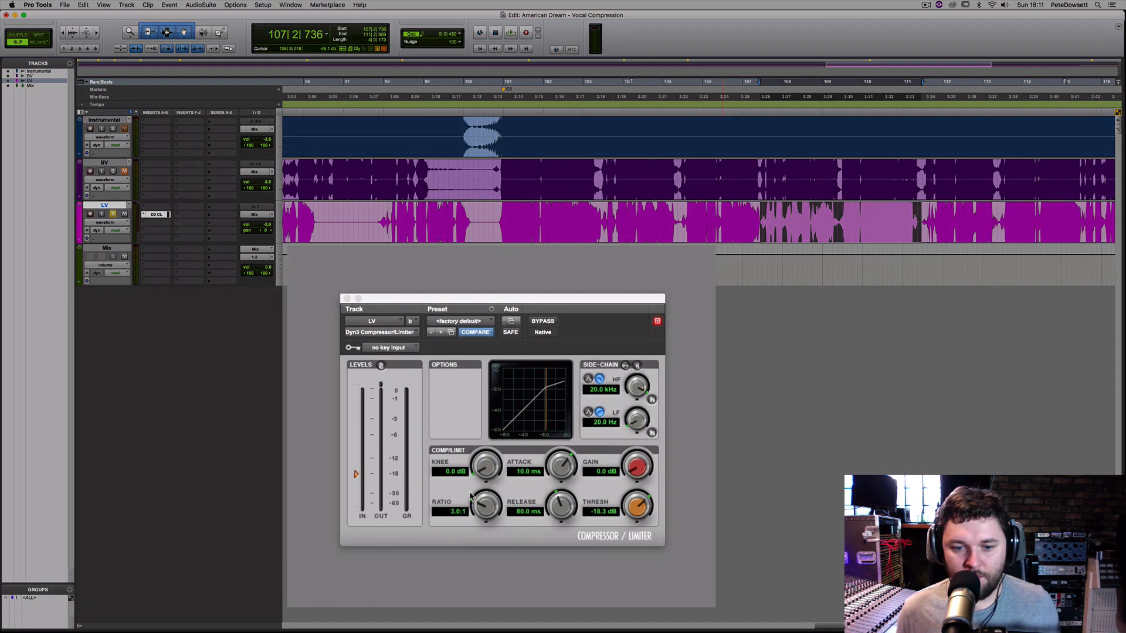
key(space)
drag(557, 469, 542, 524)
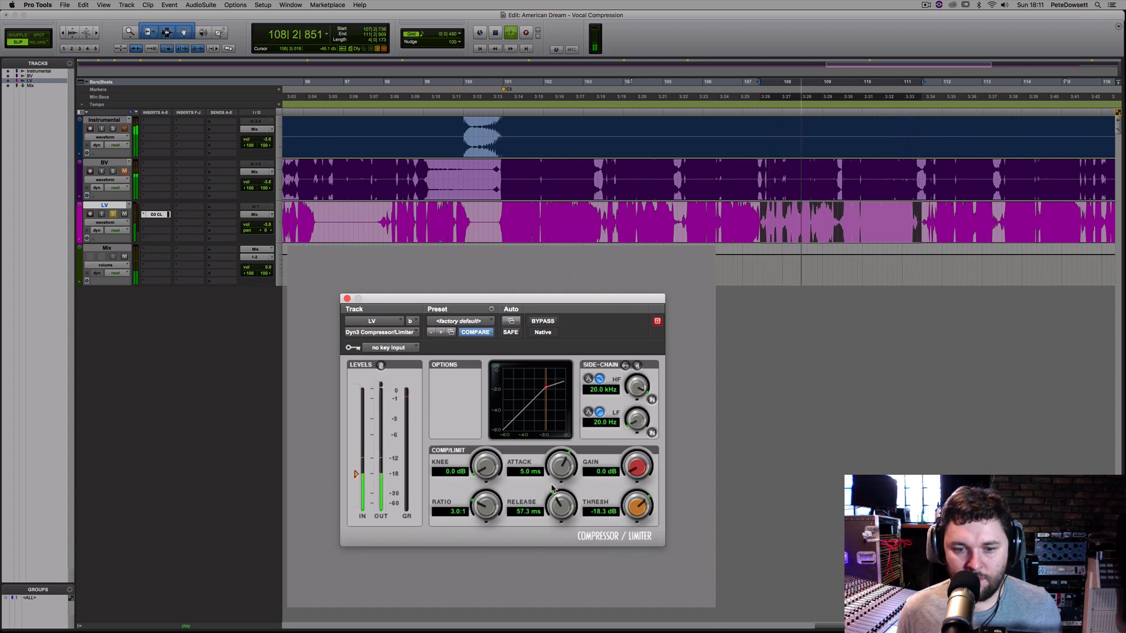
drag(560, 469, 538, 501)
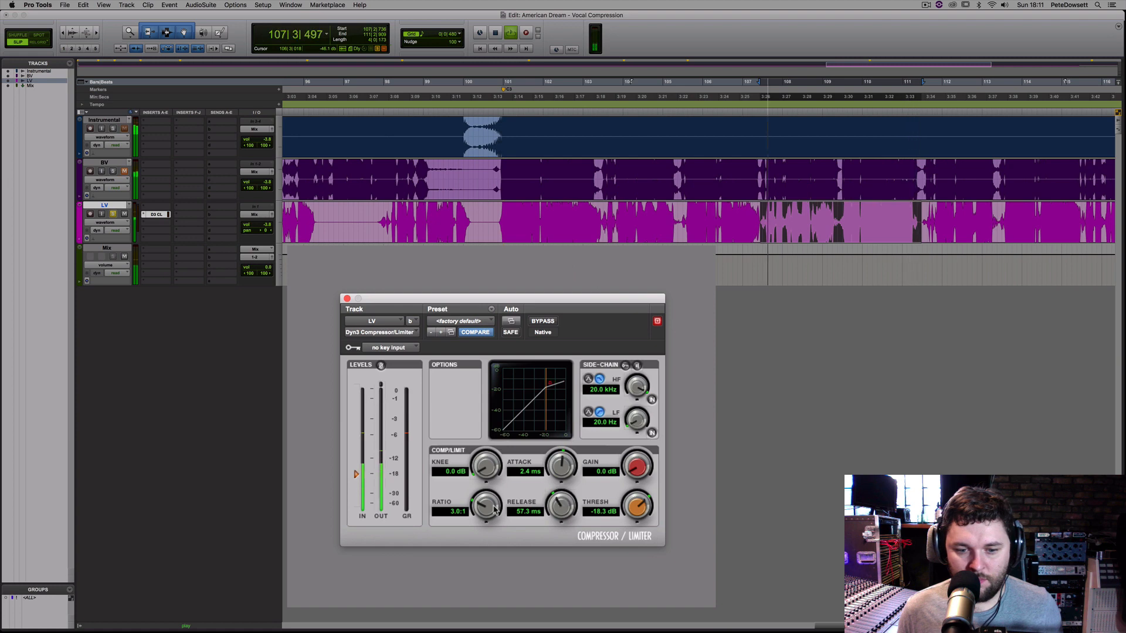
drag(494, 510, 492, 494)
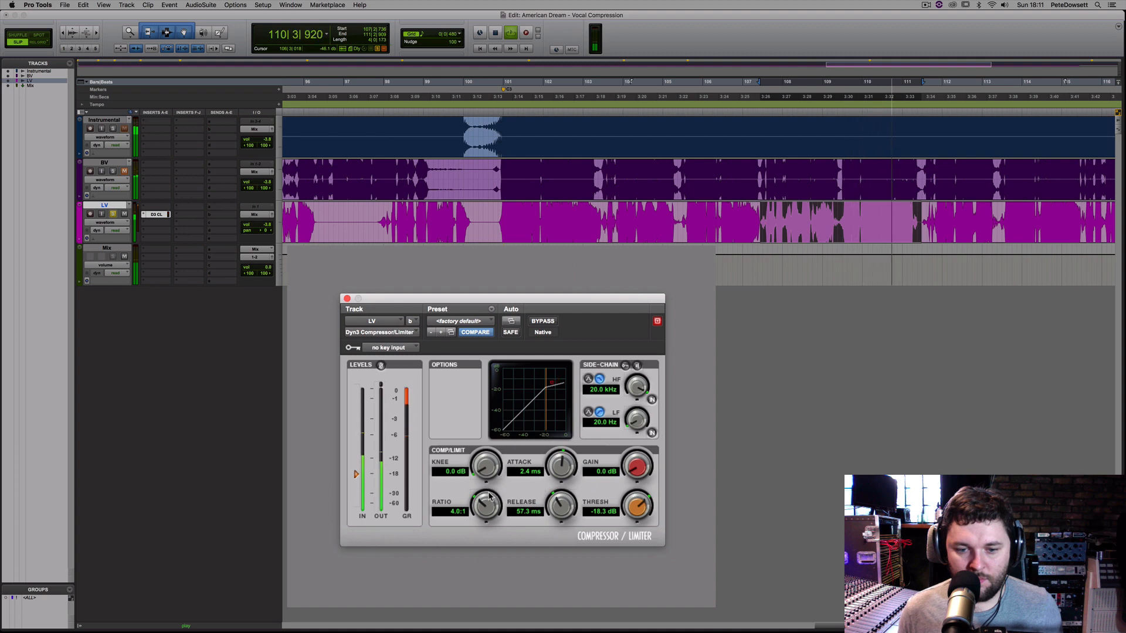
key(space)
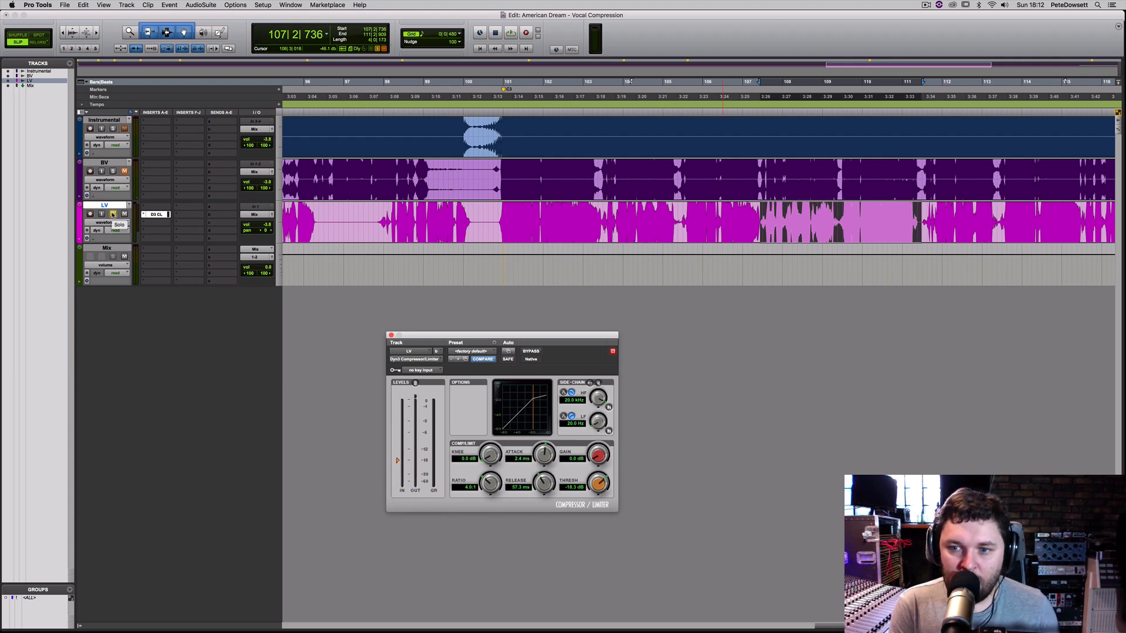
- Unsolo the LV track and, while the mix plays, set the compressor's knee to 5.0 dB and ratio to 5.6:1
click(113, 215)
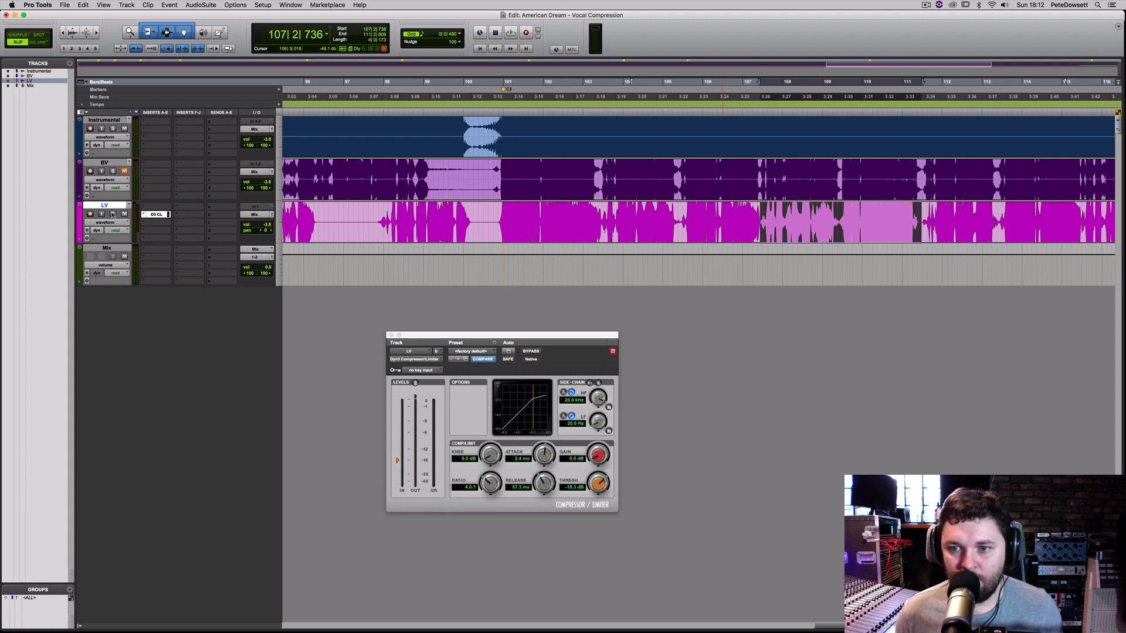
key(space)
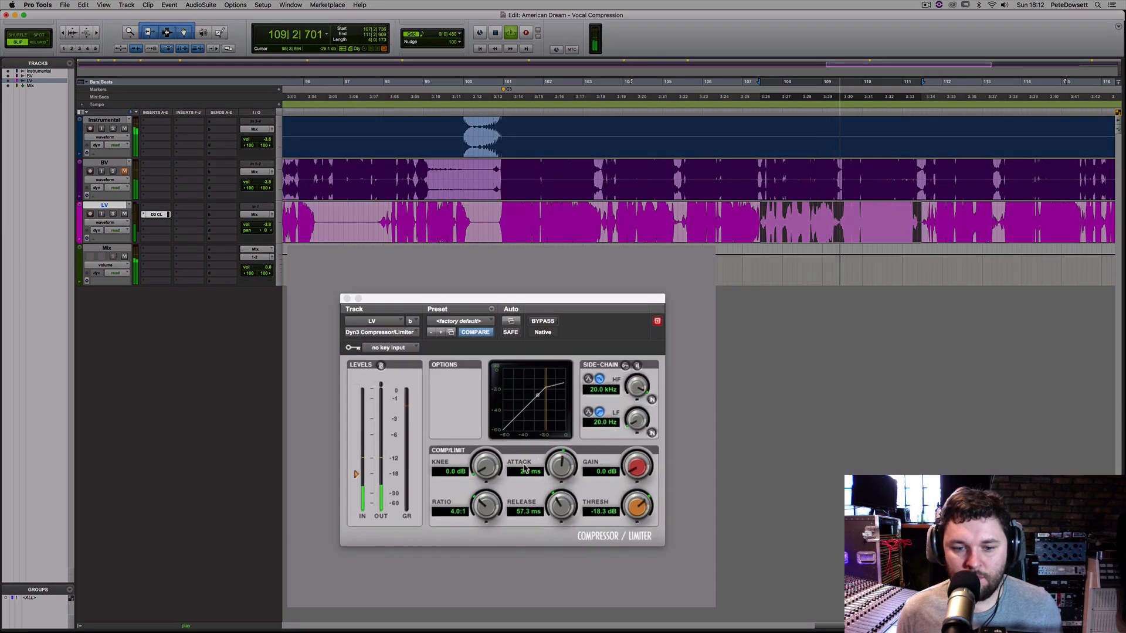
drag(492, 466, 492, 462)
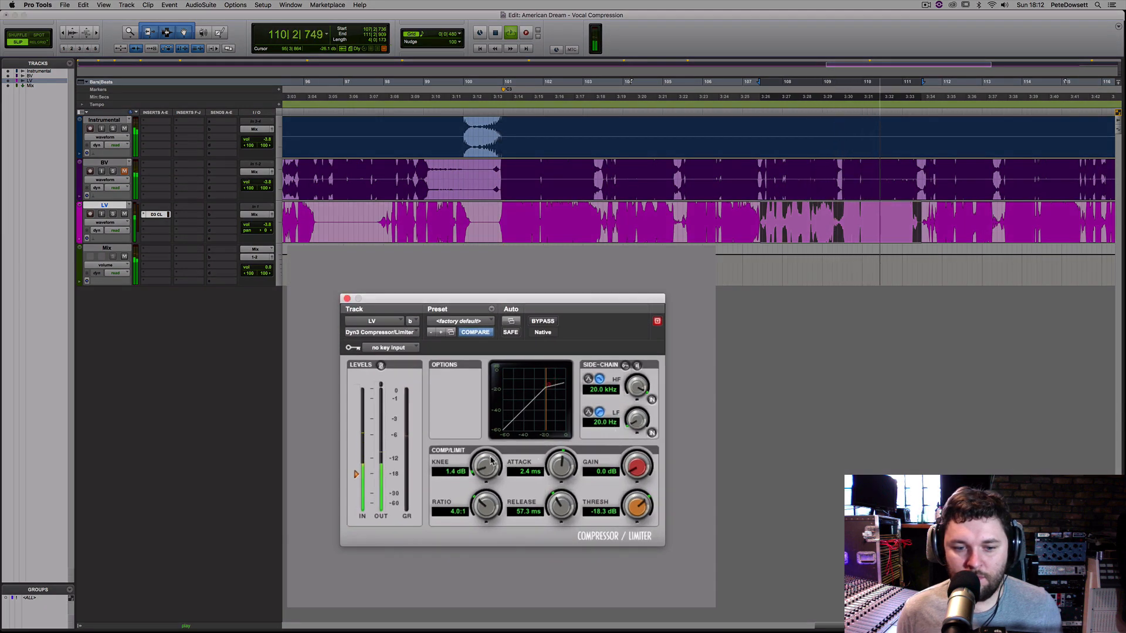
drag(487, 503, 486, 493)
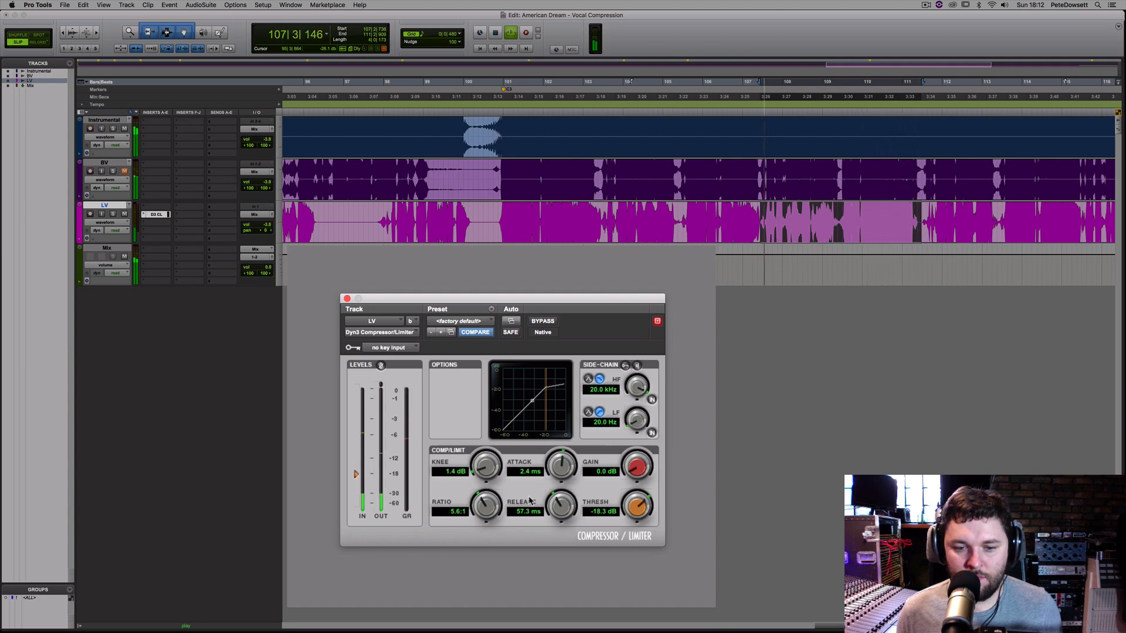
drag(491, 472, 492, 457)
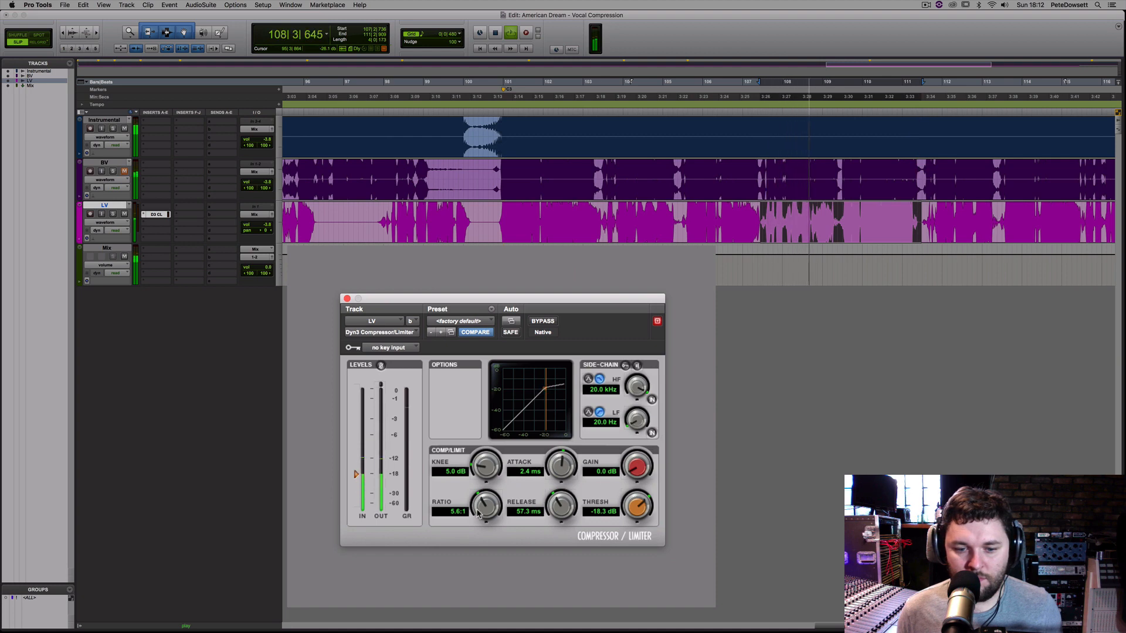
- Set the LV compressor's ratio to 8.2:1 and gain to 3.0 dB, and audition the mix from bar 107
drag(477, 514, 476, 490)
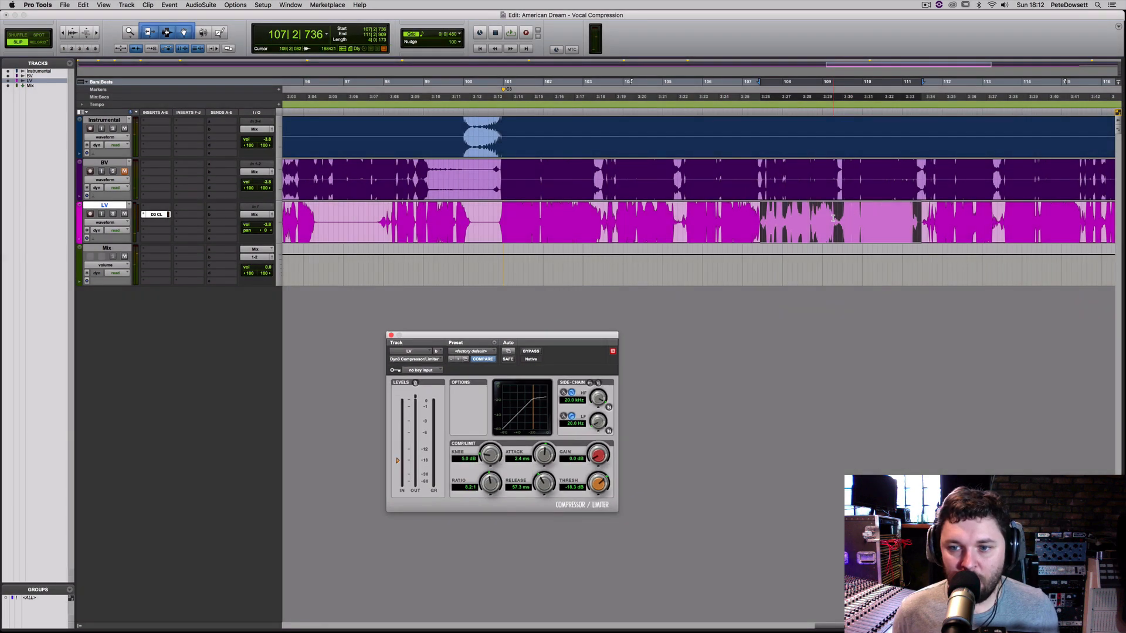
drag(596, 459, 596, 456)
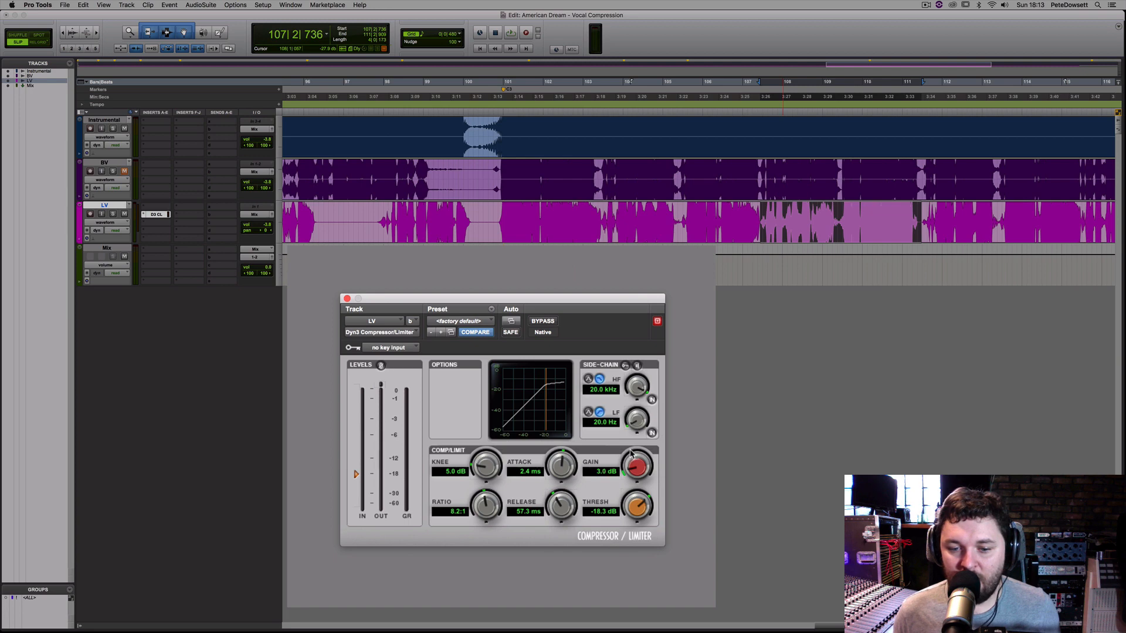
drag(839, 218, 918, 217)
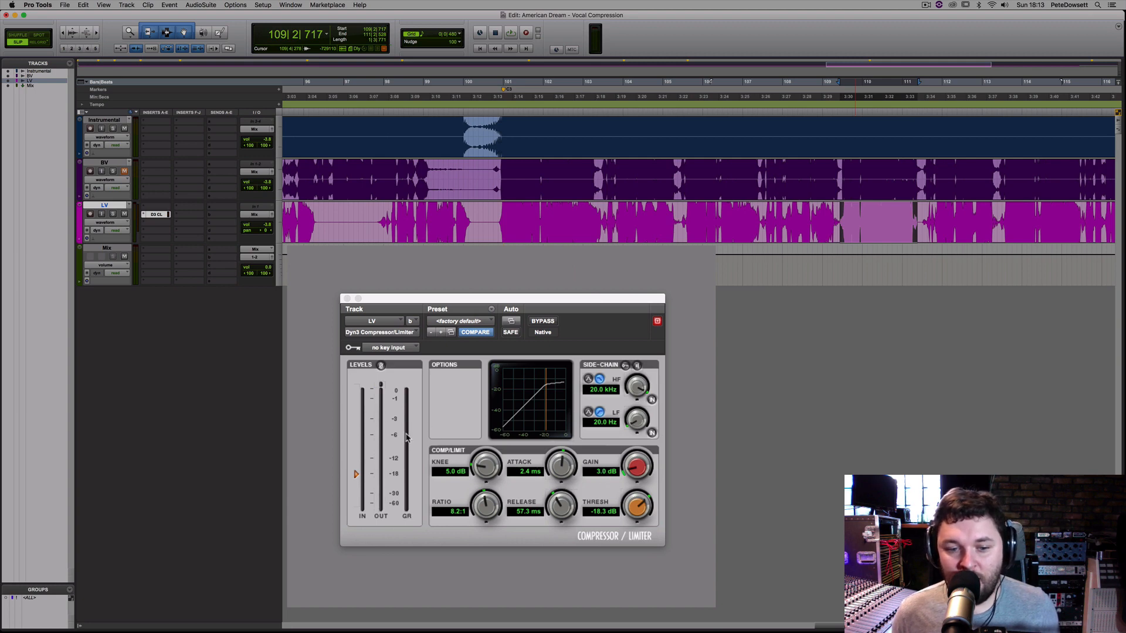
click(761, 216)
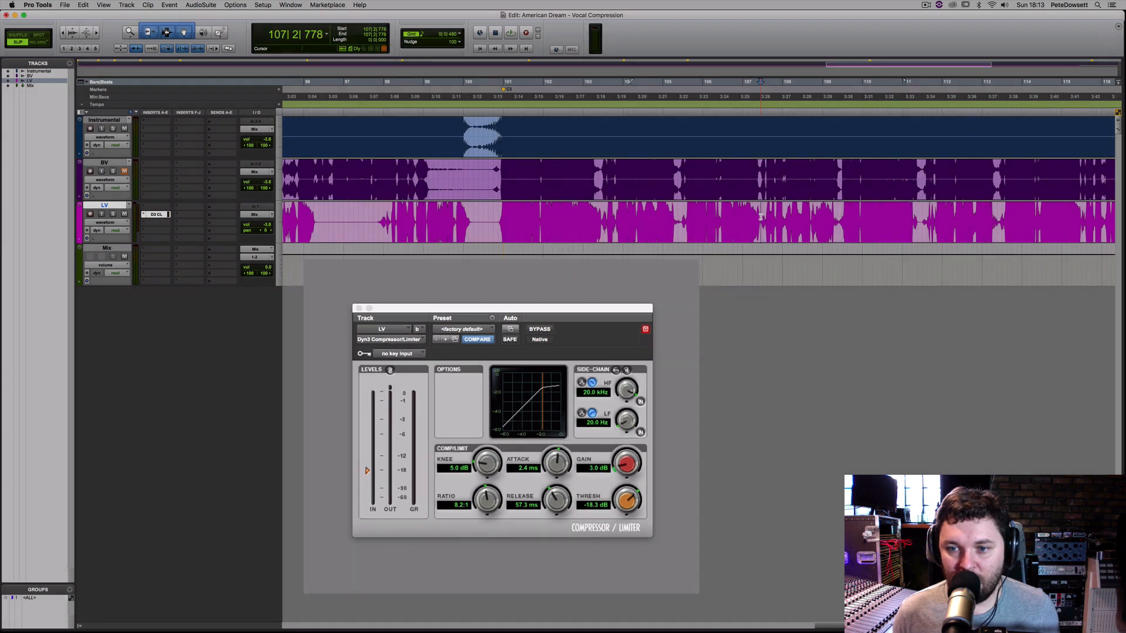
key(space)
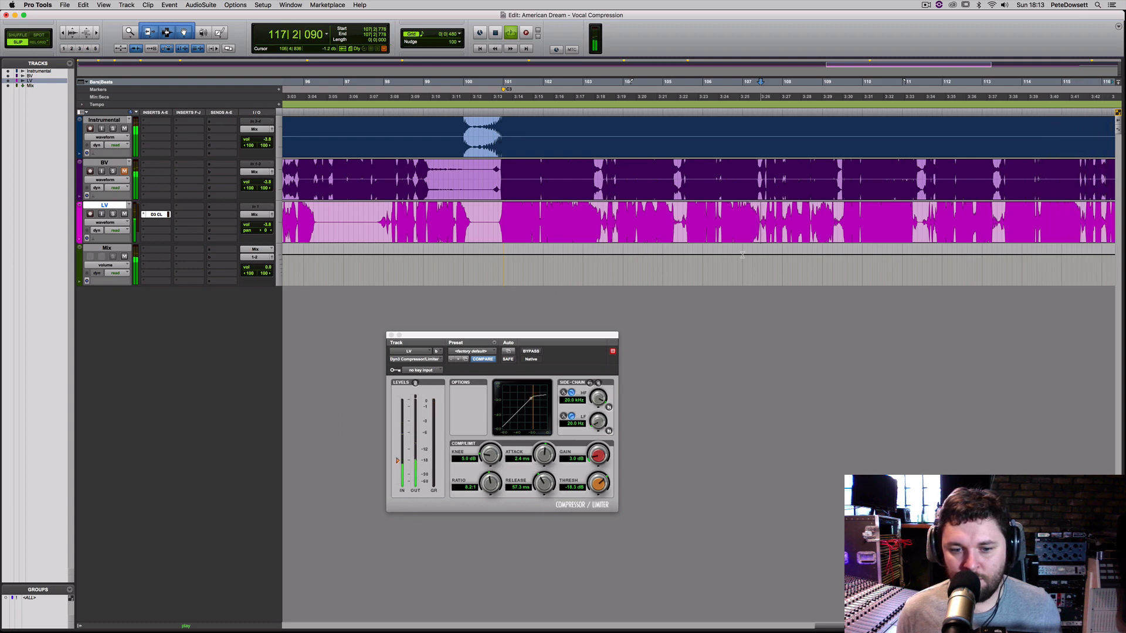
key(space)
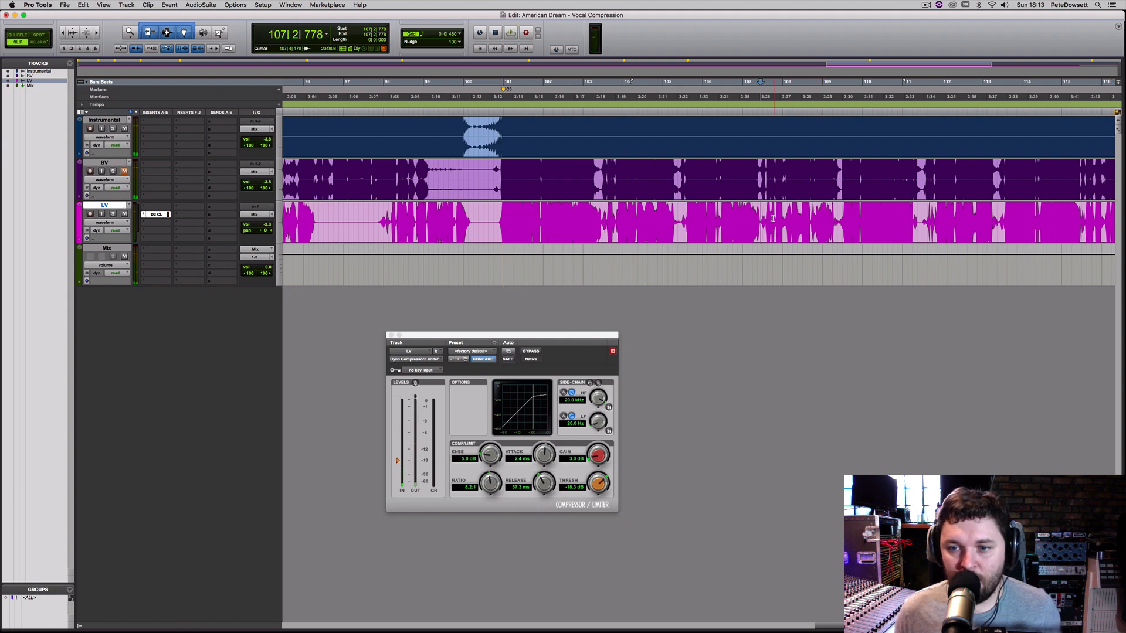
- Select LV bars 100 to 111 and insert a second mono Dyn3 Compressor/Limiter below the first one on the LV track
drag(761, 218, 919, 221)
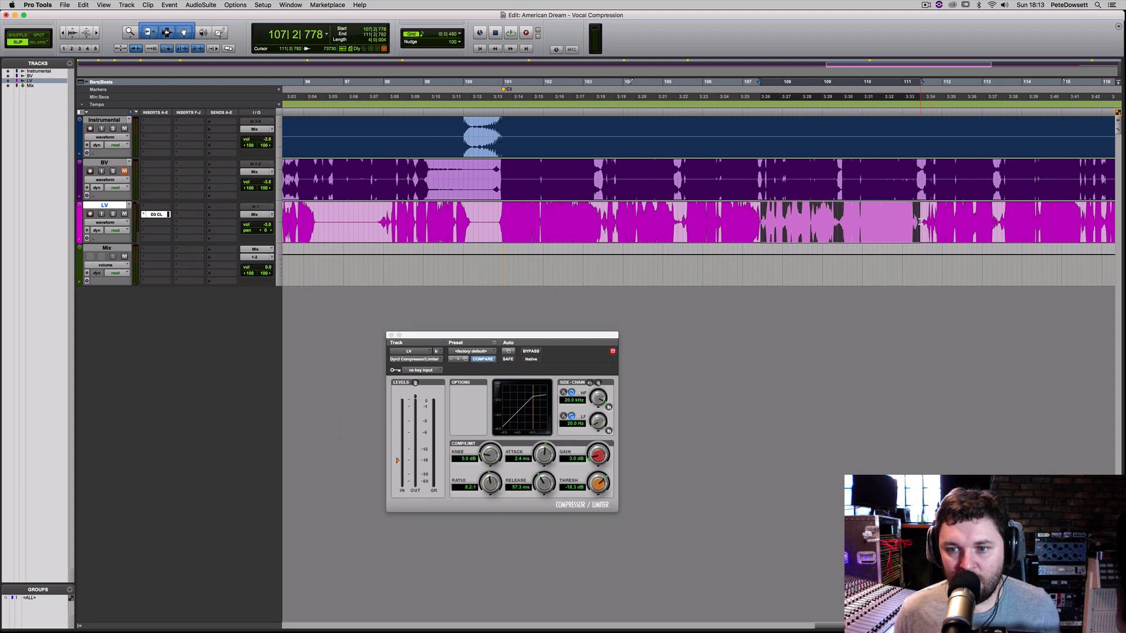
drag(494, 219, 918, 219)
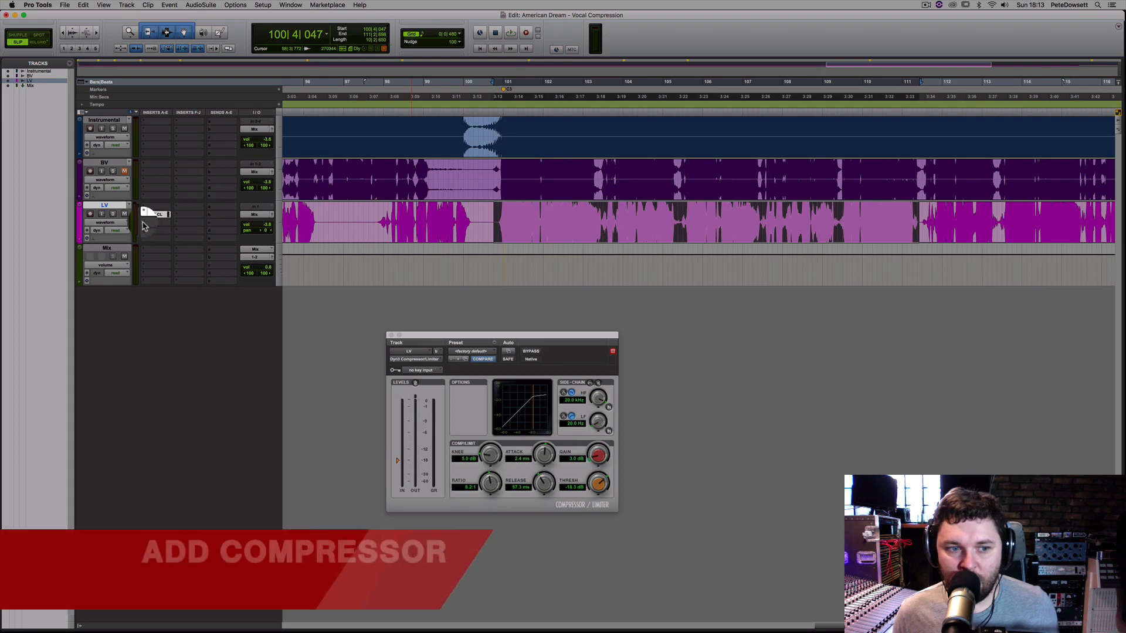
click(147, 226)
mouse_move(147, 227)
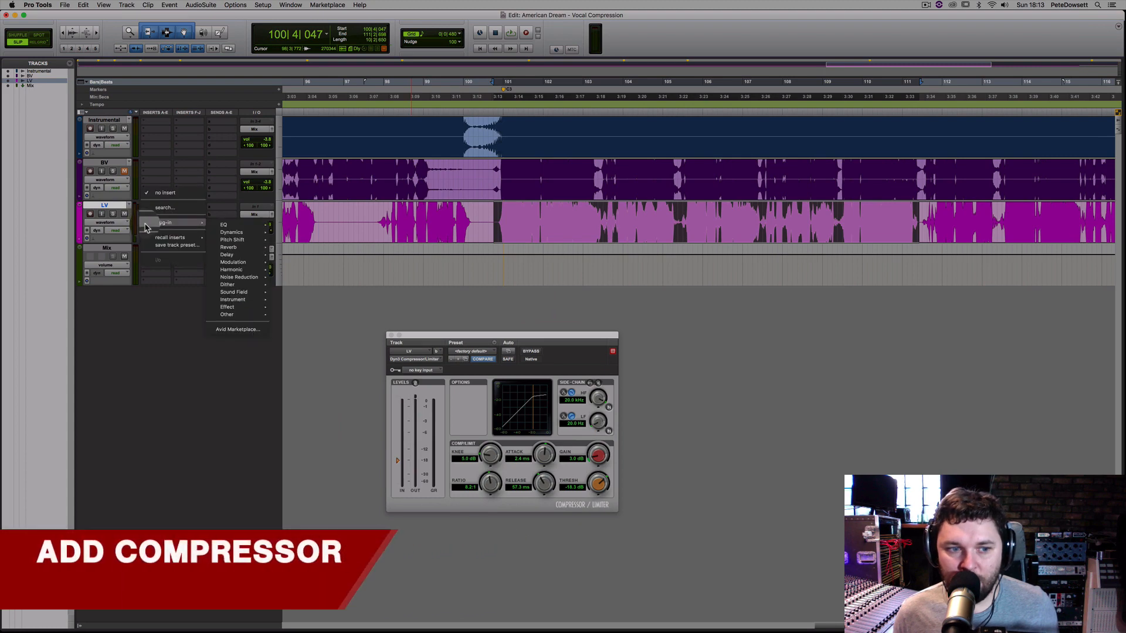
mouse_move(234, 232)
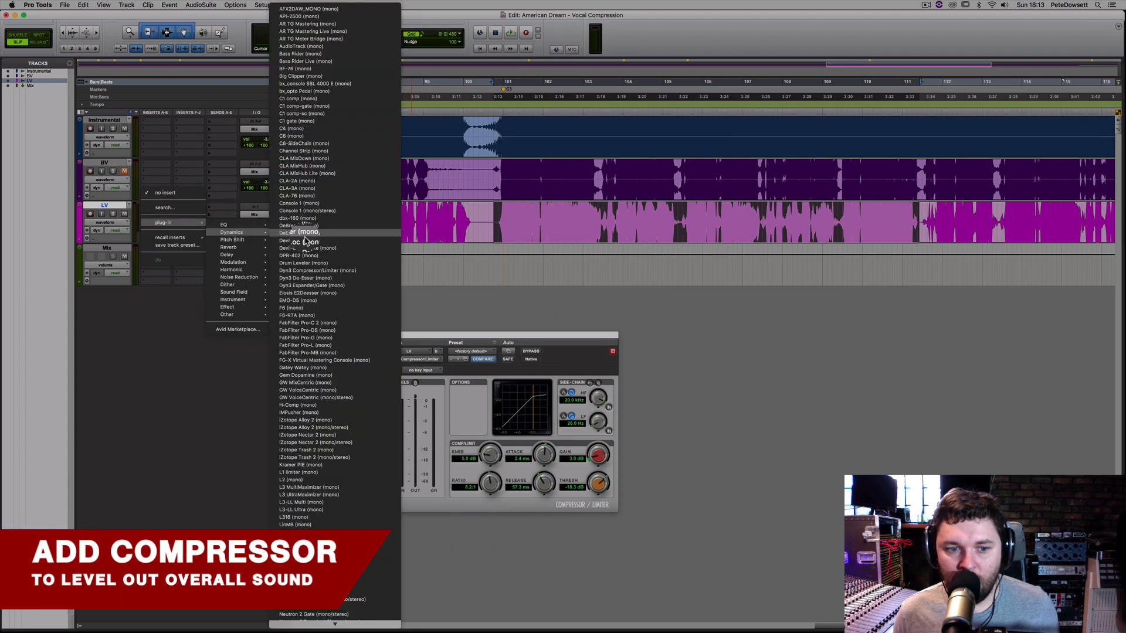
click(317, 271)
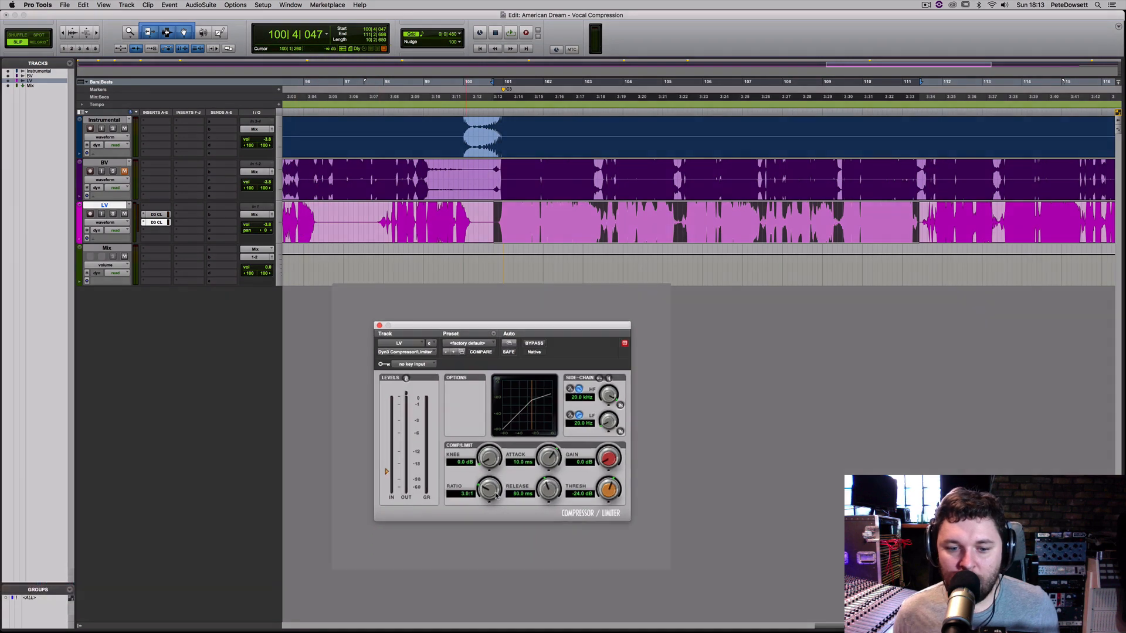
- Set the second compressor's ratio to 1.8:1 and, while the mix plays, its gain to 3.4 dB and knee to 2.9 dB
drag(486, 484, 486, 489)
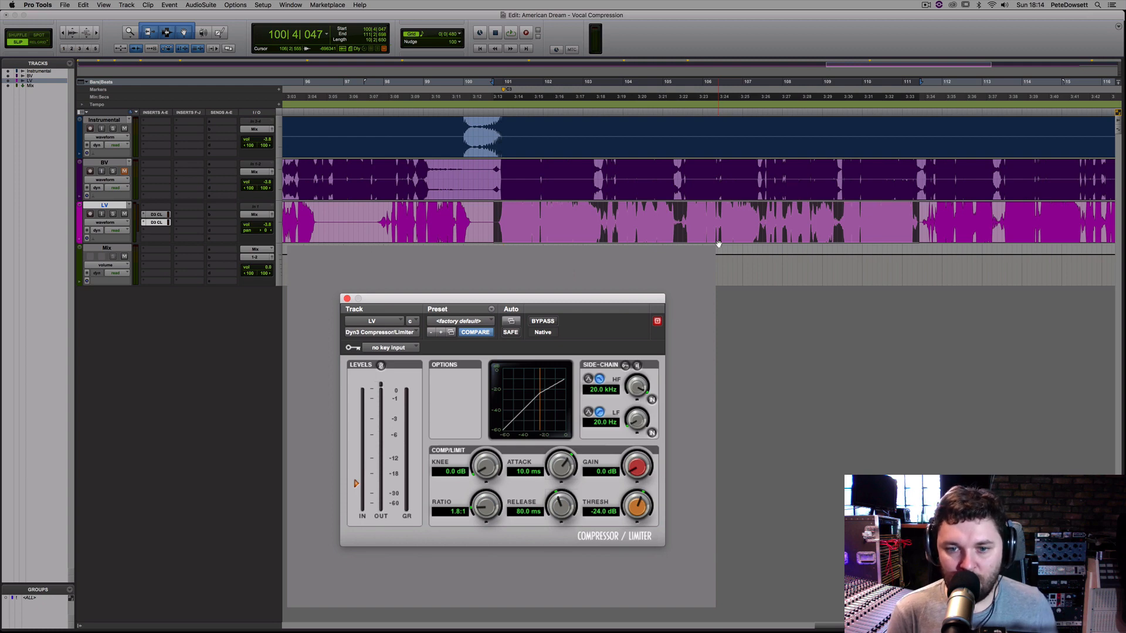
key(space)
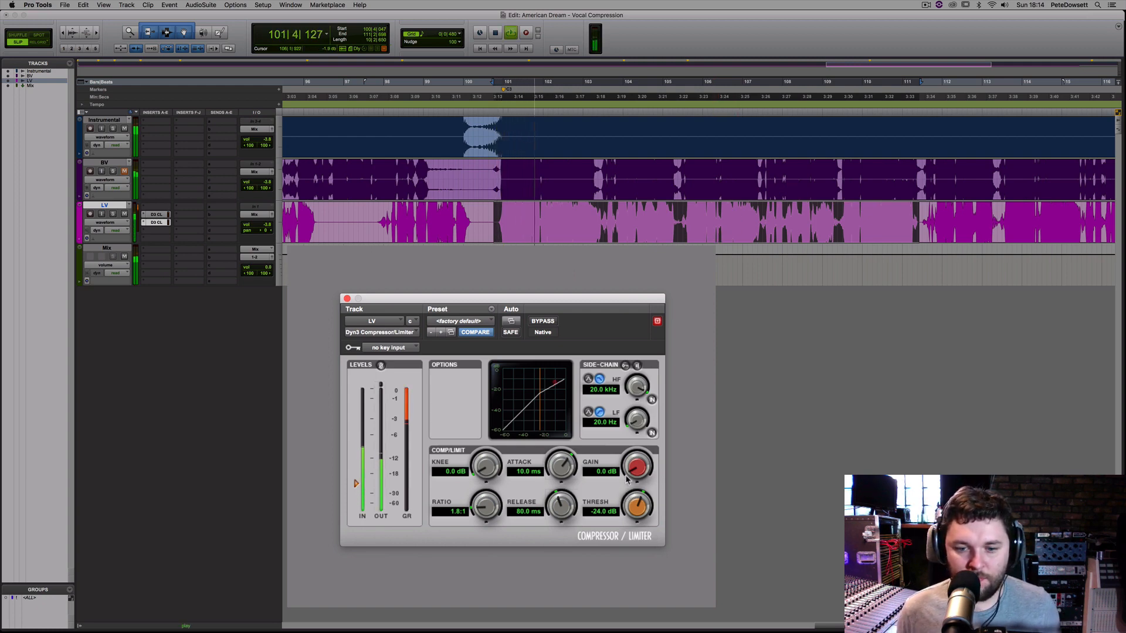
drag(628, 472, 626, 444)
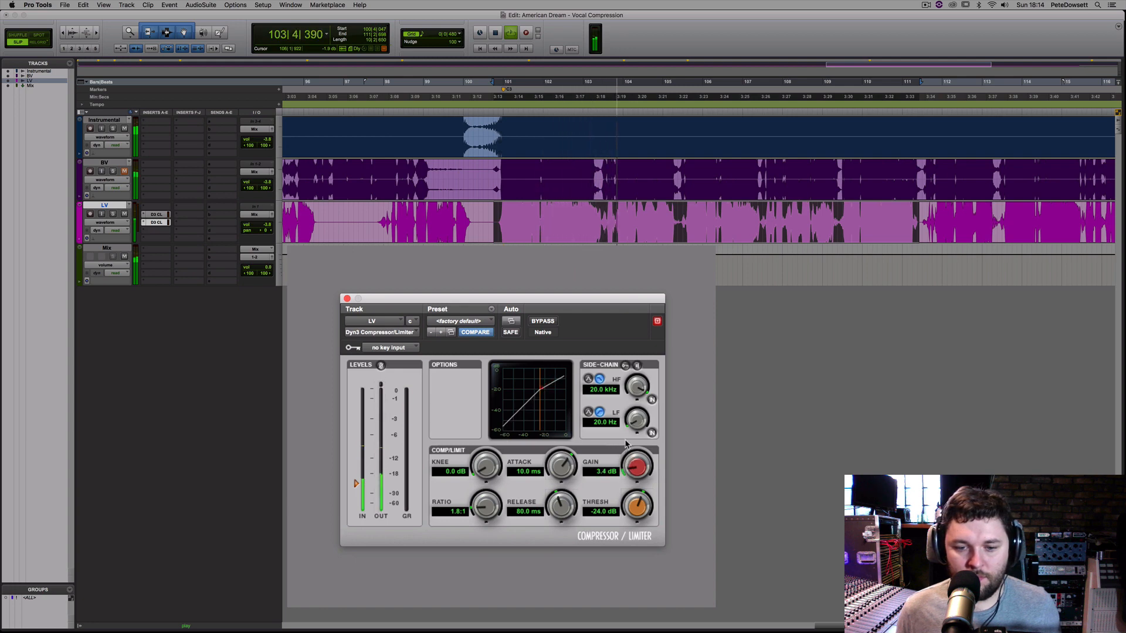
drag(486, 463, 484, 454)
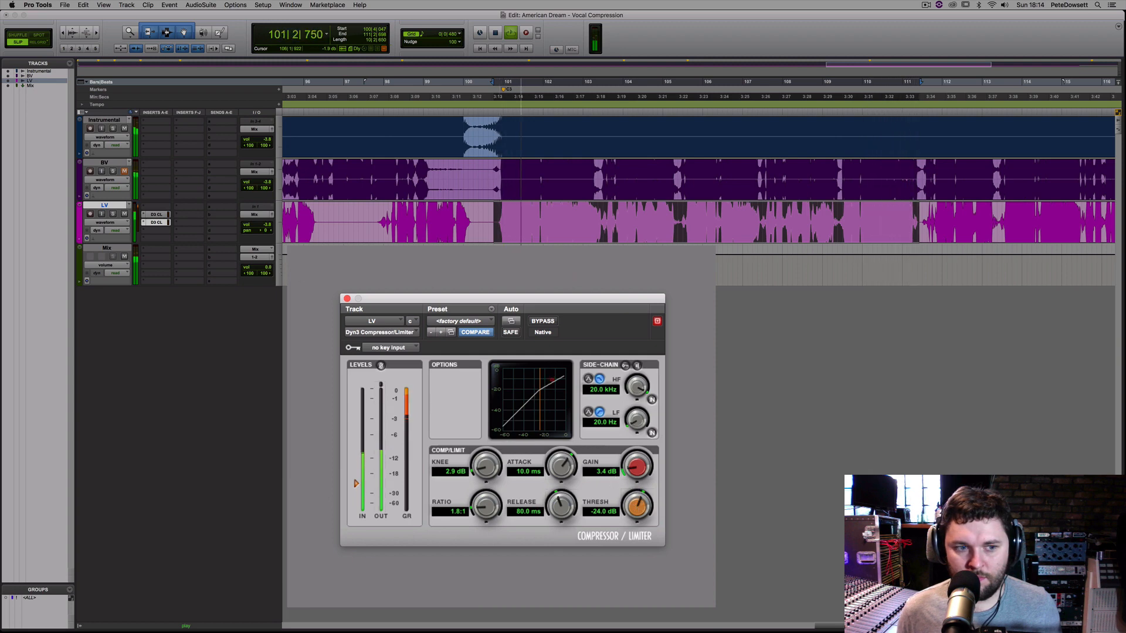
- Reopen the first LV compressor, set its ratio to 9.0:1 and knee to 6.5 dB during playback, and stop
click(159, 216)
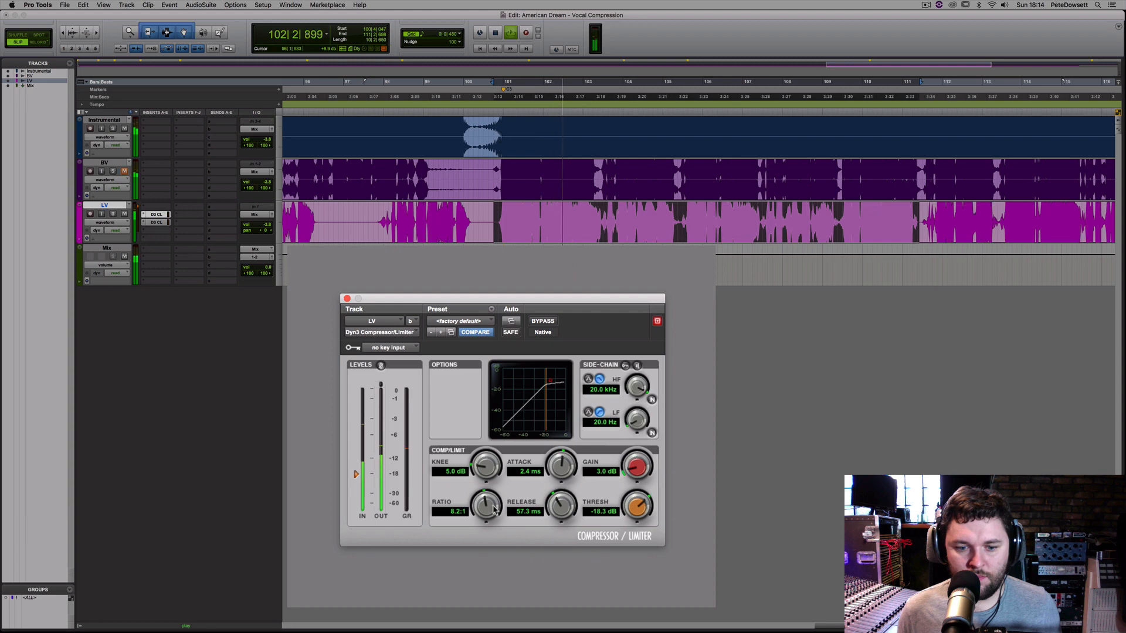
scroll(493, 502, up, 1)
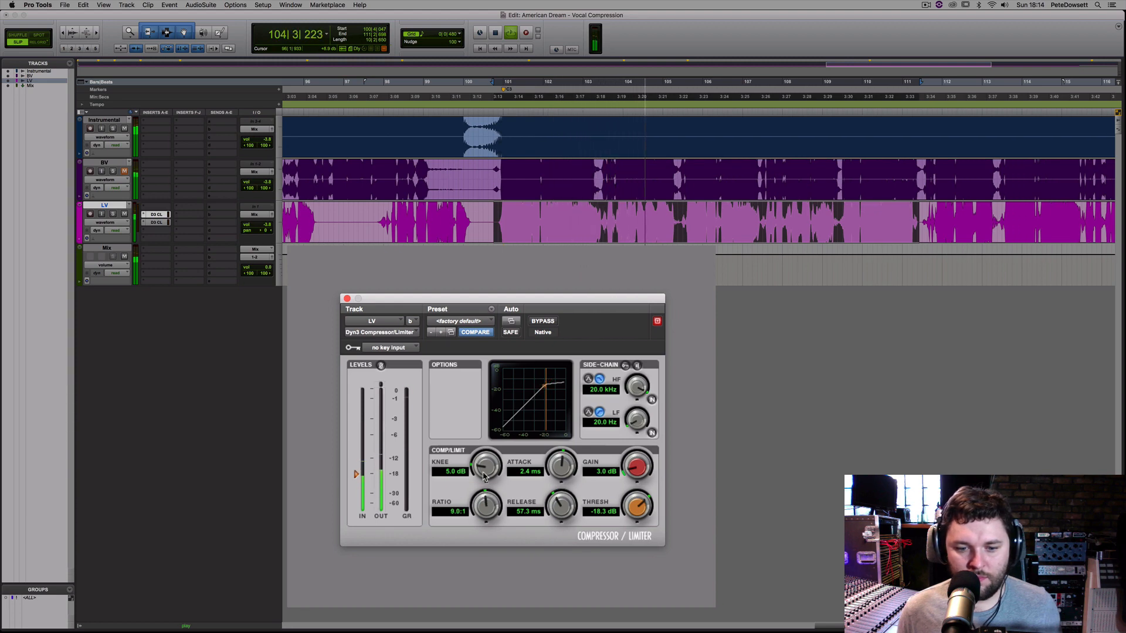
scroll(486, 467, up, 3)
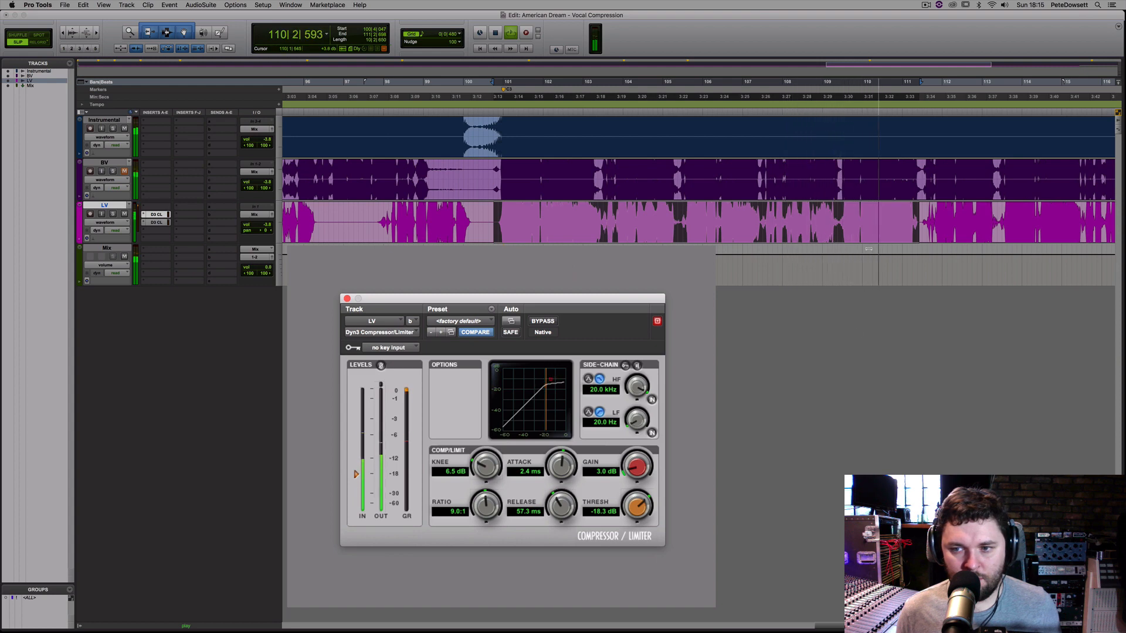
key(space)
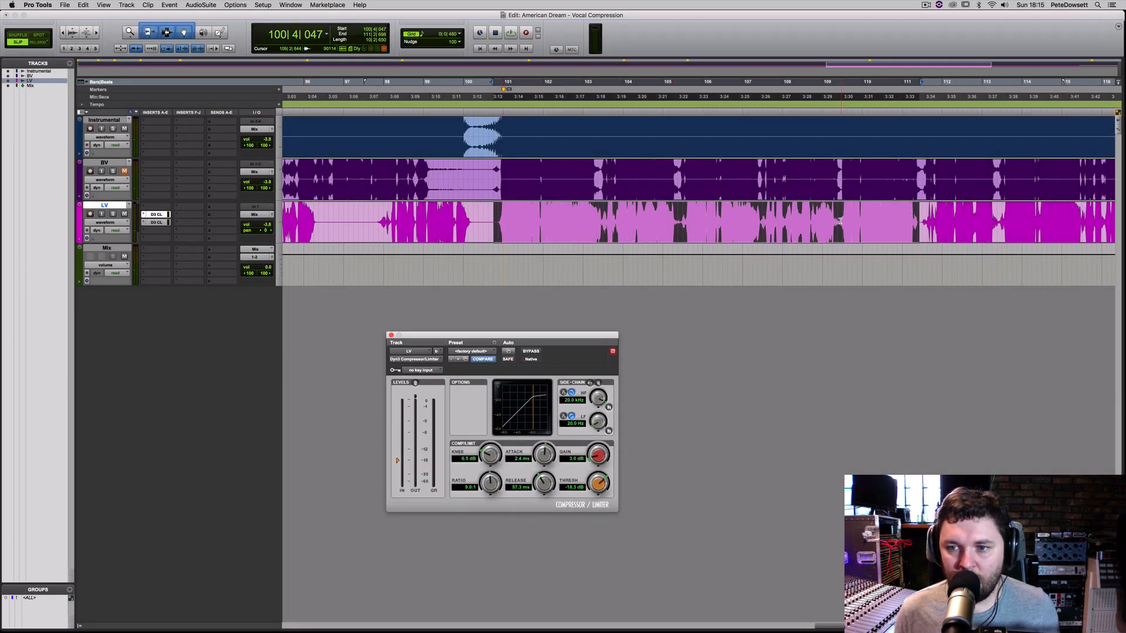
- Separate the loud LV passage from bar 109 to 111 into its own clip and lower its clip gain to -2.0 dB
drag(838, 221, 921, 216)
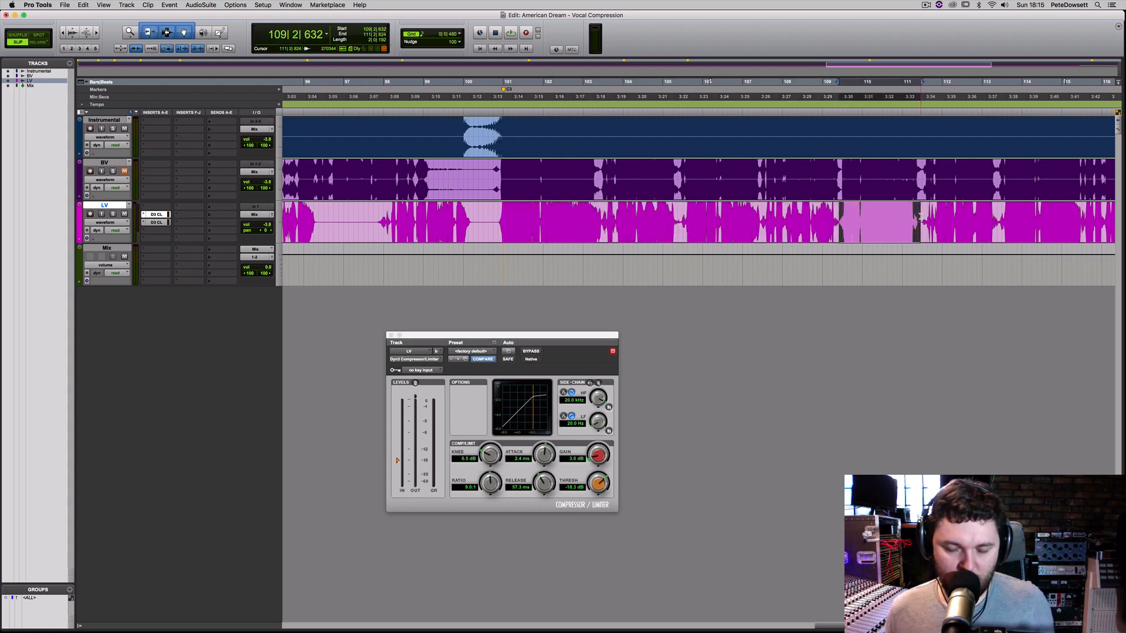
key(super+e)
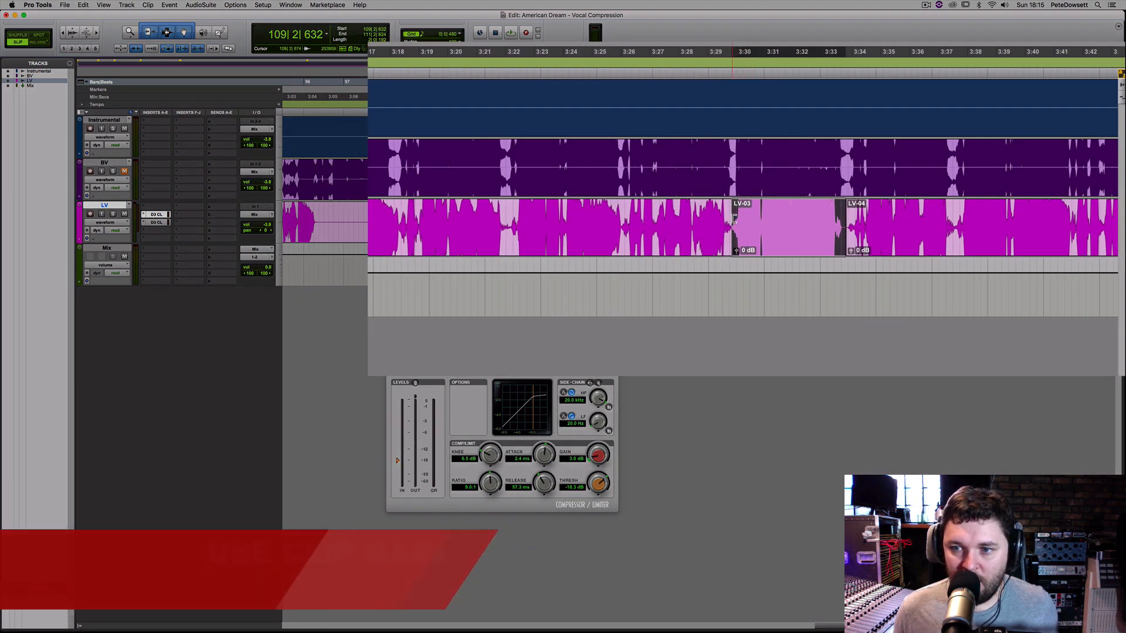
key(ctrl+shift+Down)
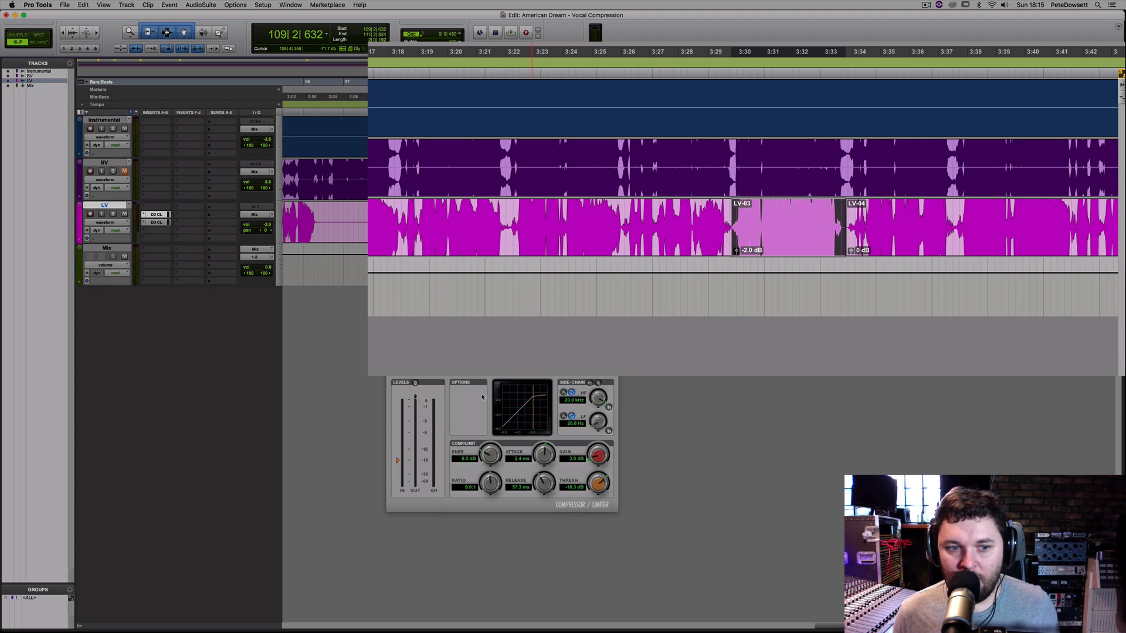
- Show the LV track's volume automation and return the track to waveform view
click(104, 223)
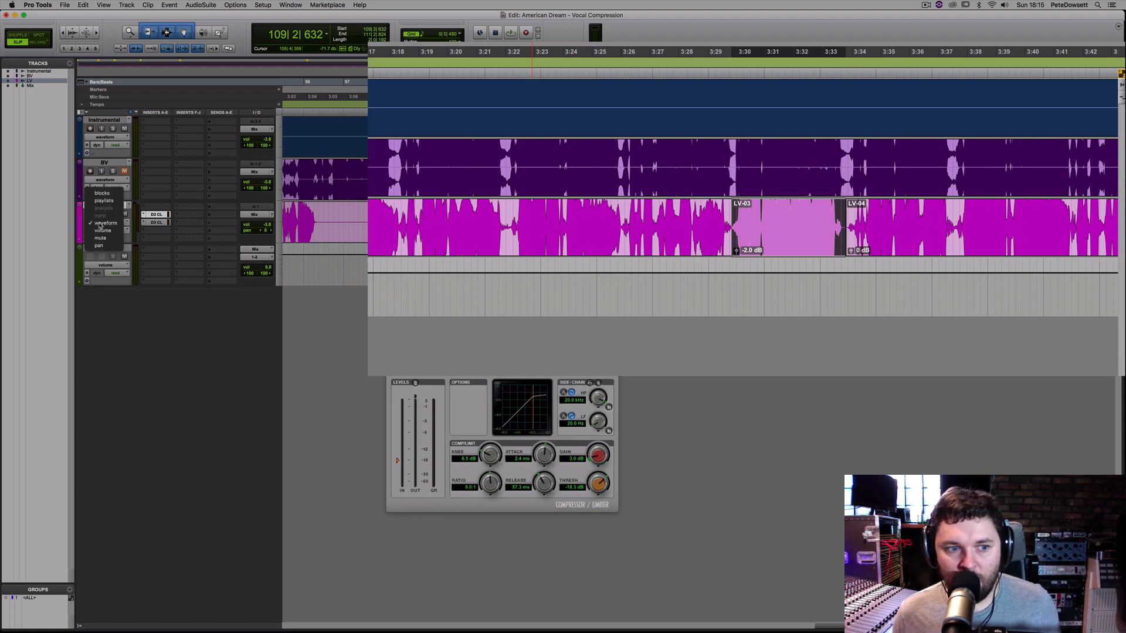
click(104, 231)
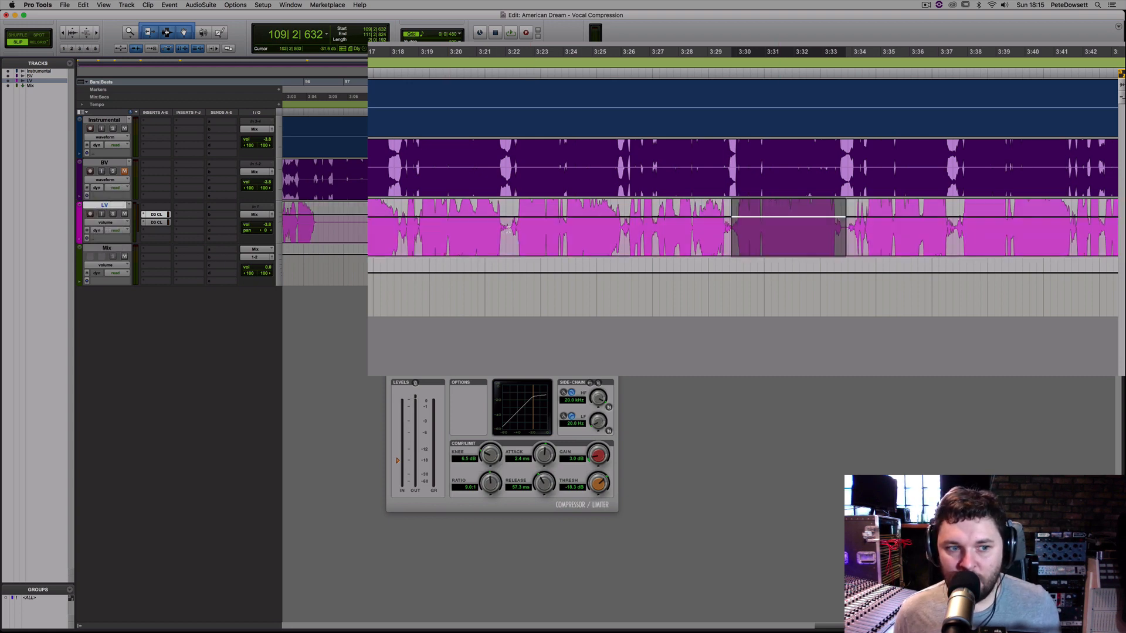
click(110, 222)
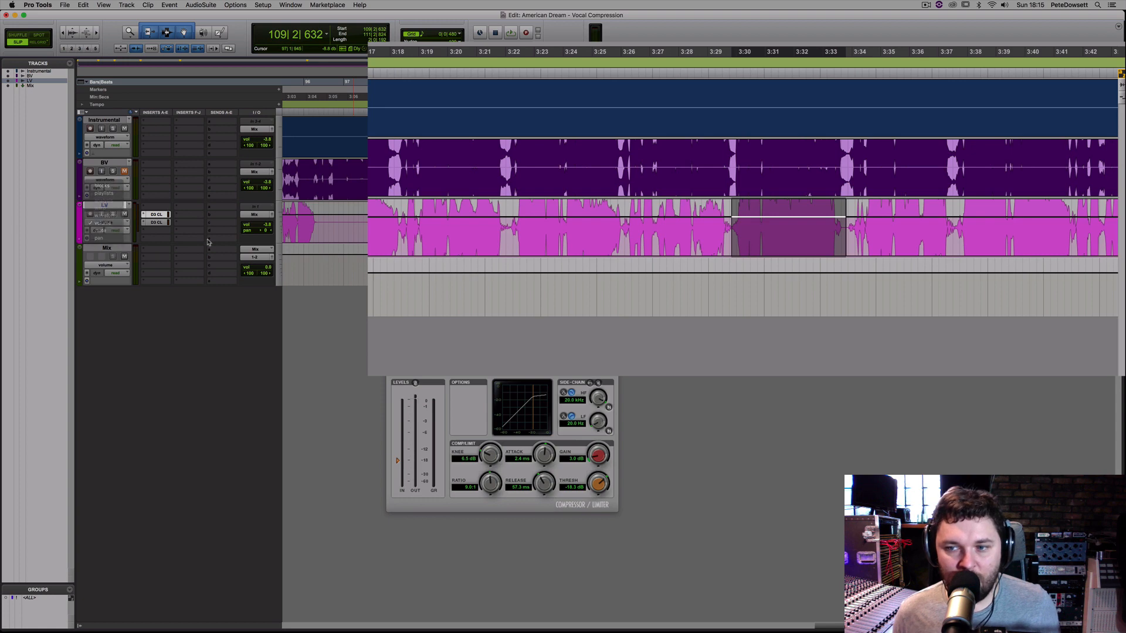
click(110, 215)
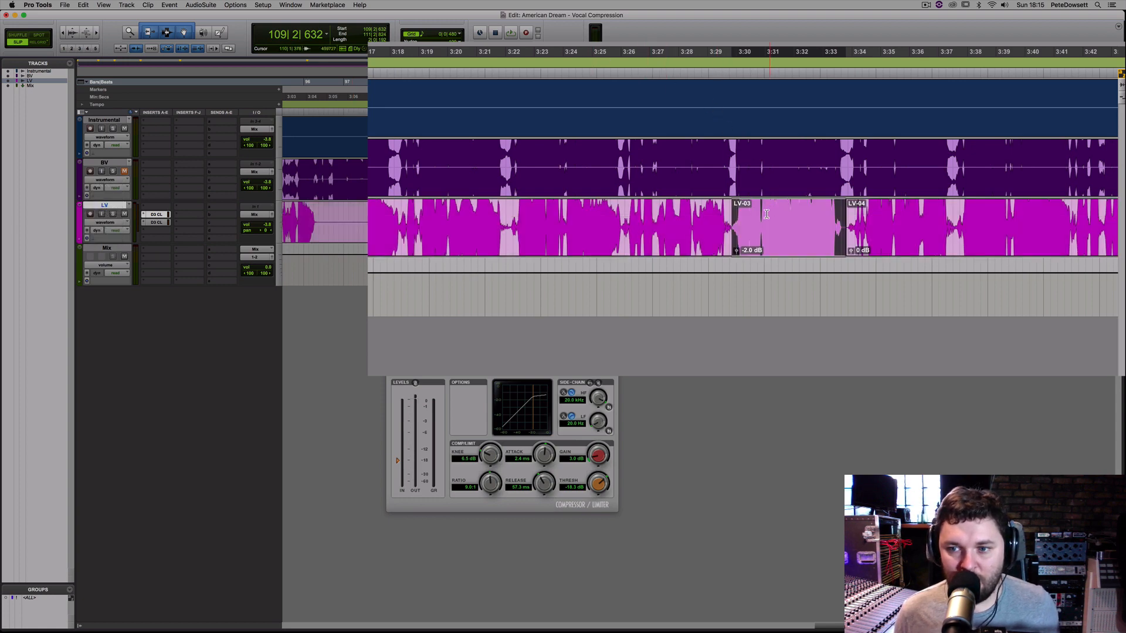
- Play LV bars 107 to 111 and lower the LV-03 clip's gain to -5.0 dB during playback
drag(623, 221, 854, 228)
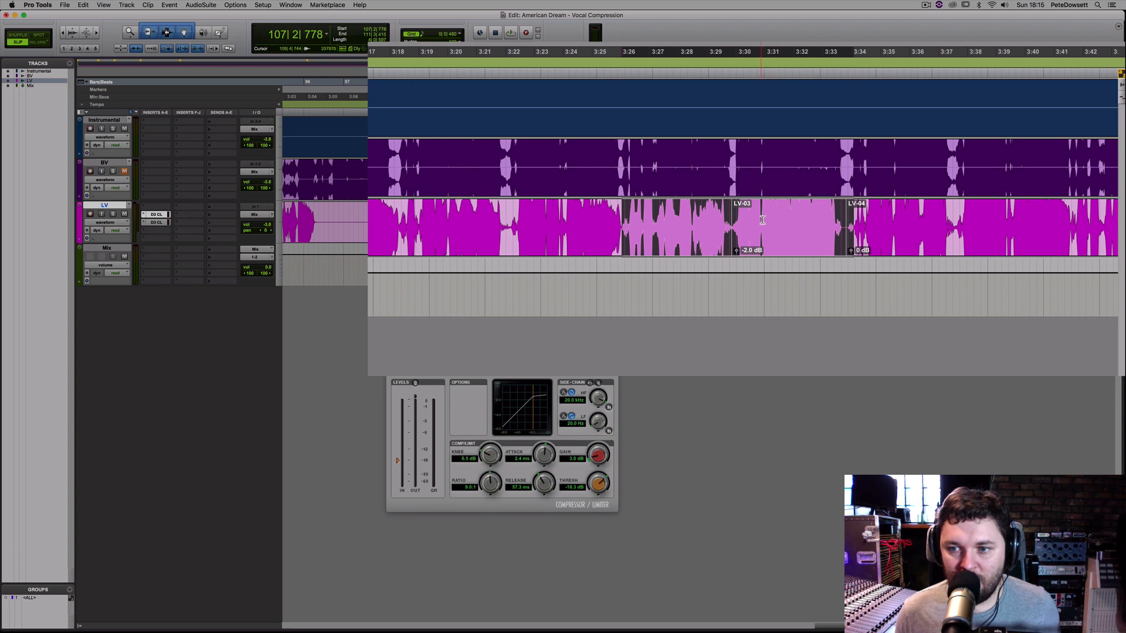
key(space)
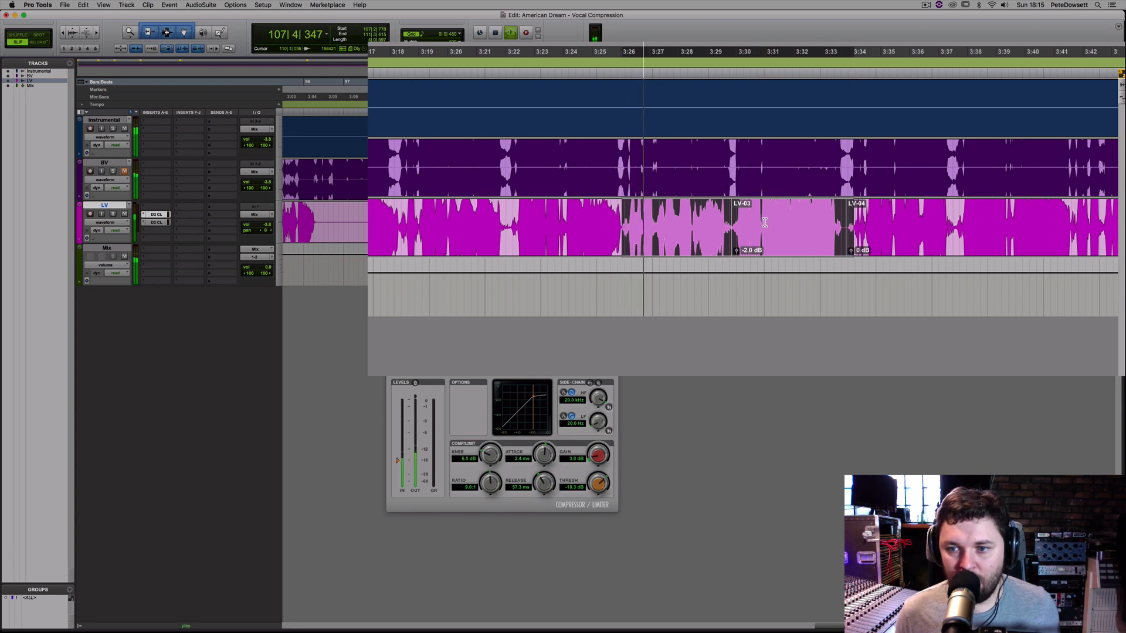
click(763, 220)
click(770, 239)
key(ctrl+shift+Down)
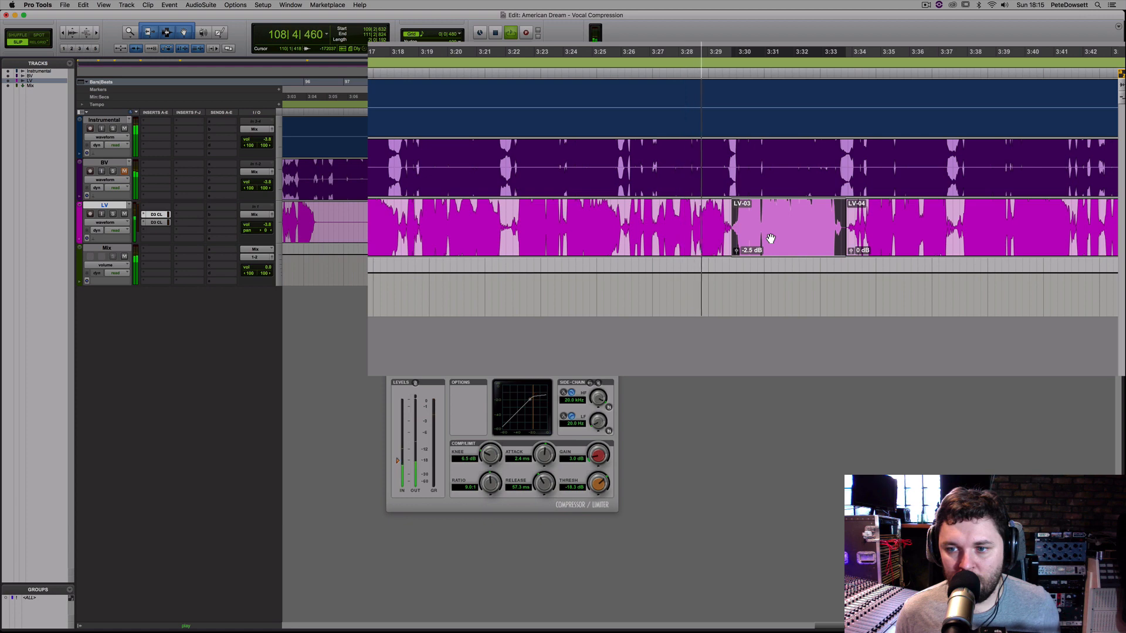
key(ctrl+shift+Down)
key(ctrl+shift+Down)
key(ctrl+shift+Down)
key(ctrl+shift+Down)
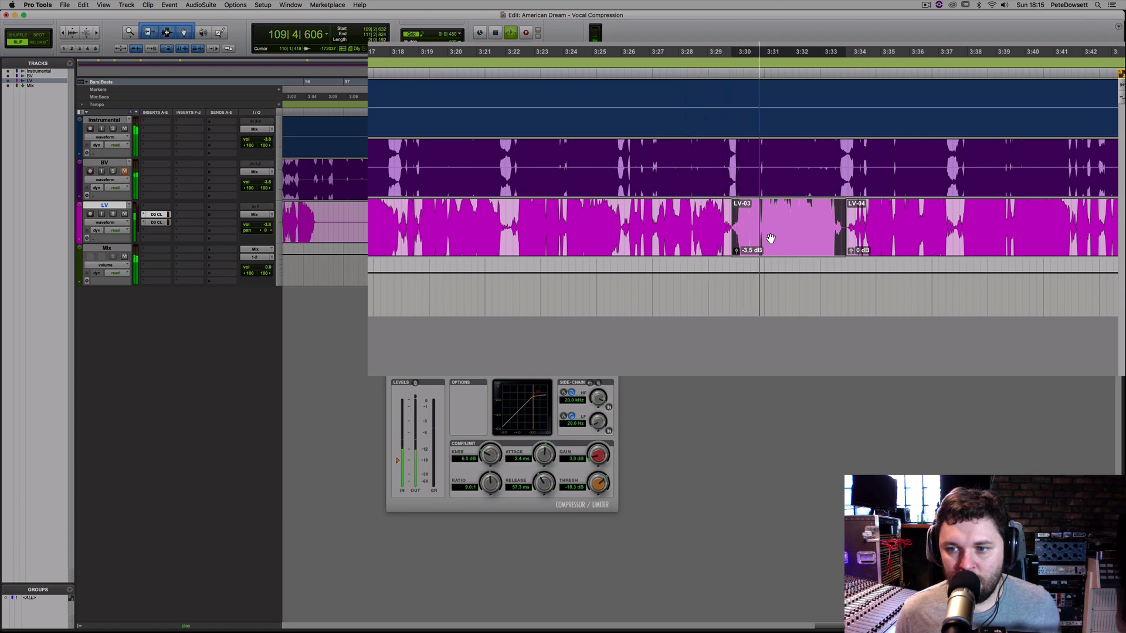
key(ctrl+shift+Down)
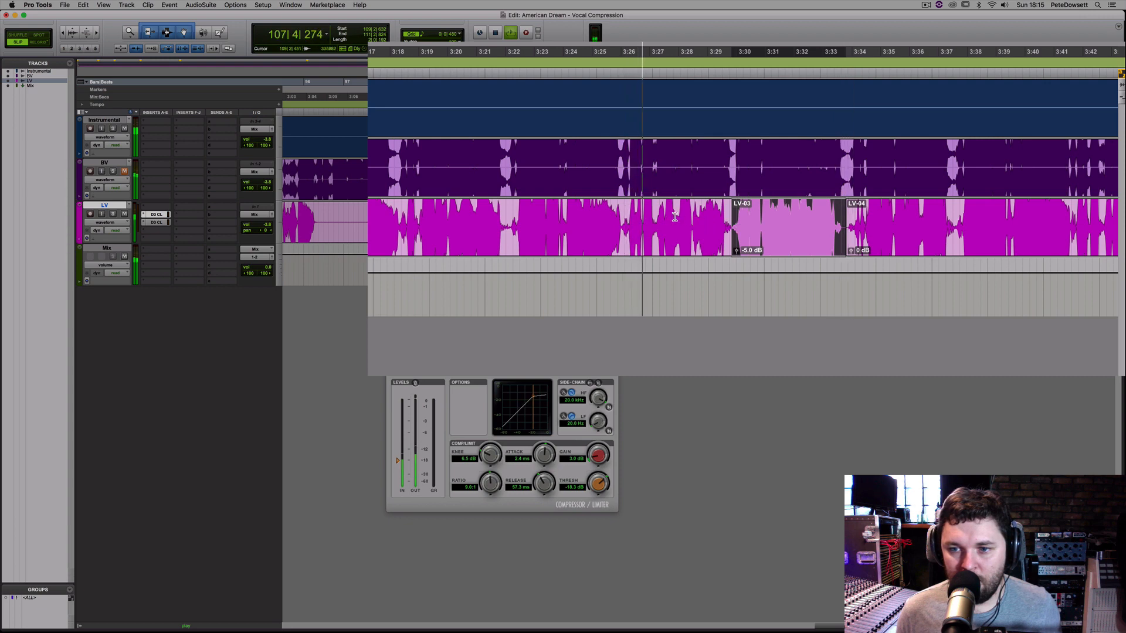
- Lower the first compressor's threshold to -19.8 dB during playback and audition the mix again from bar 107
click(779, 215)
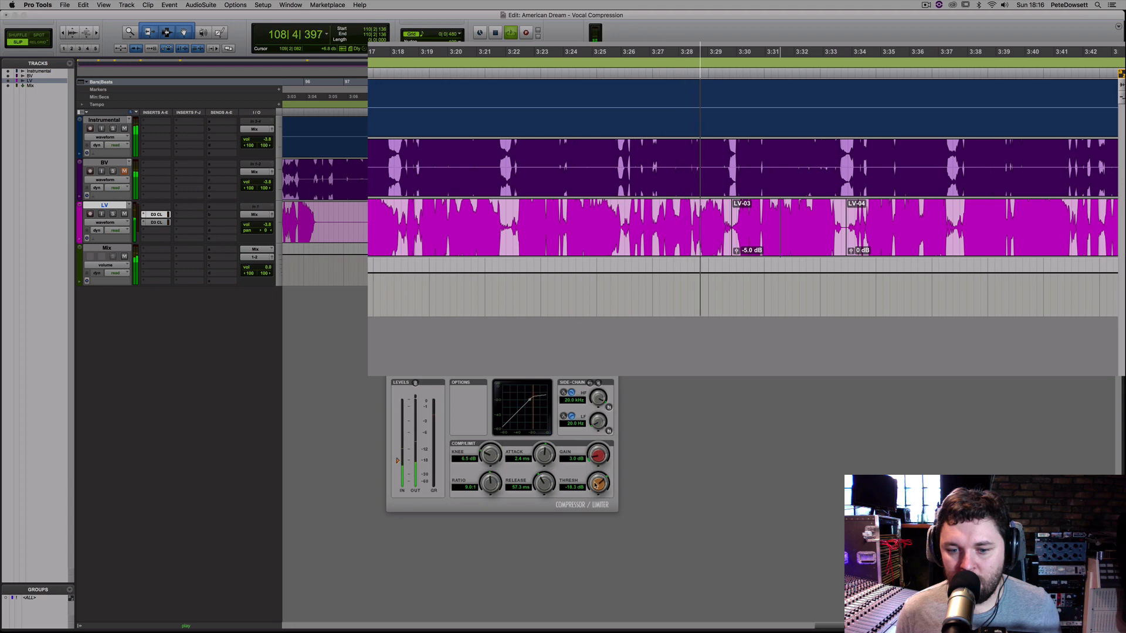
drag(596, 482, 593, 489)
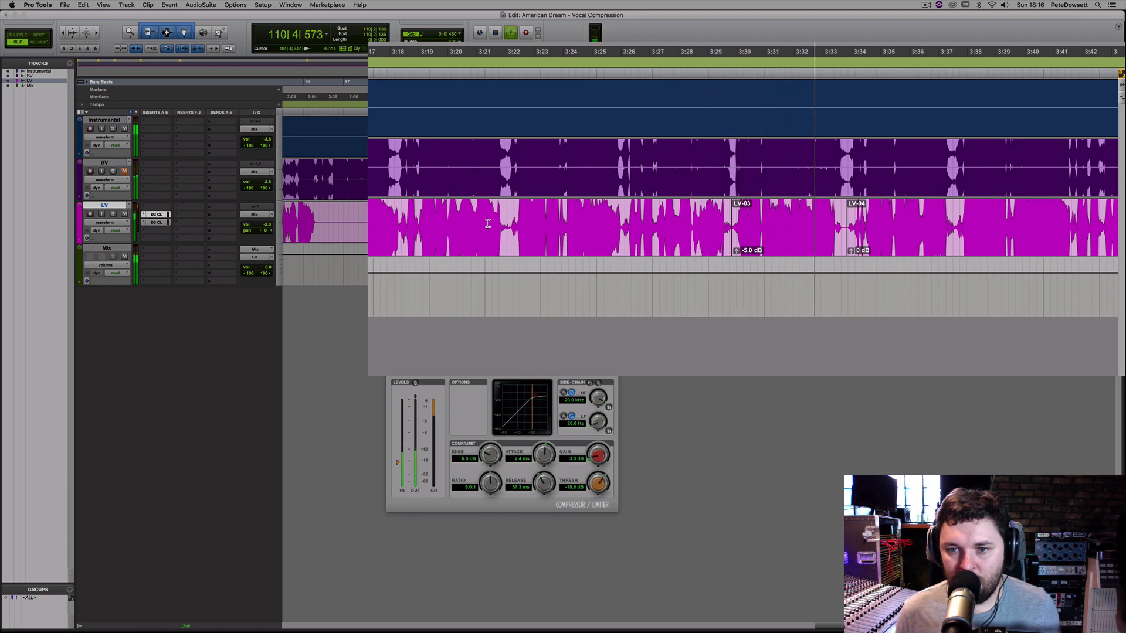
click(624, 215)
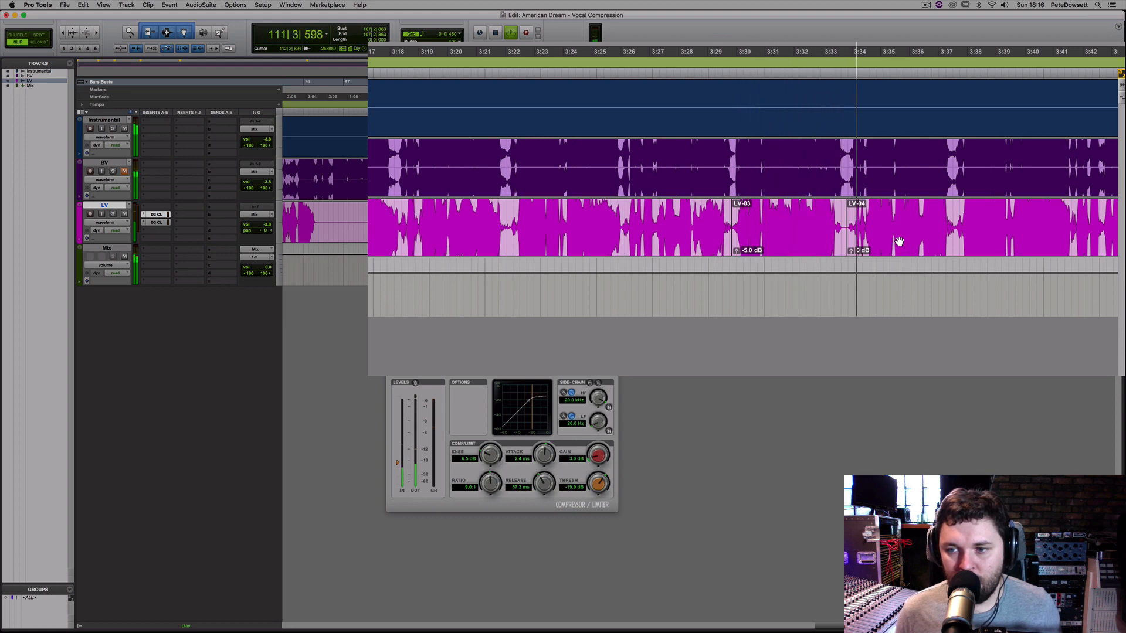
- Separate the loud LV passage from bar 113 to 115 into its own clip and lower its clip gain to -1.5 dB
click(977, 219)
key(t)
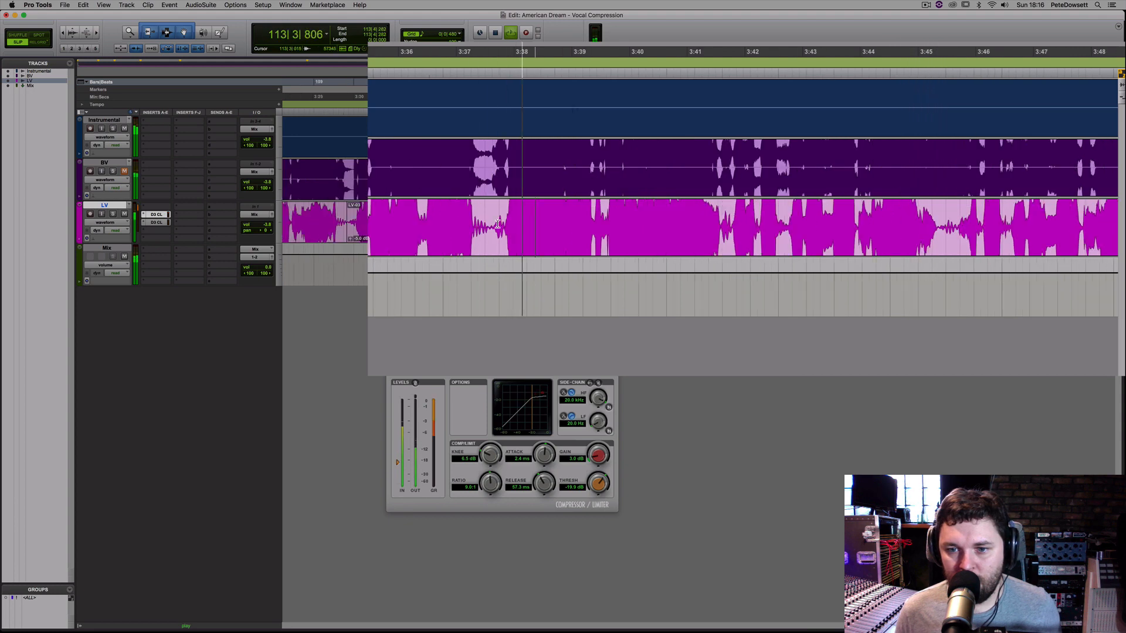
drag(490, 223, 732, 233)
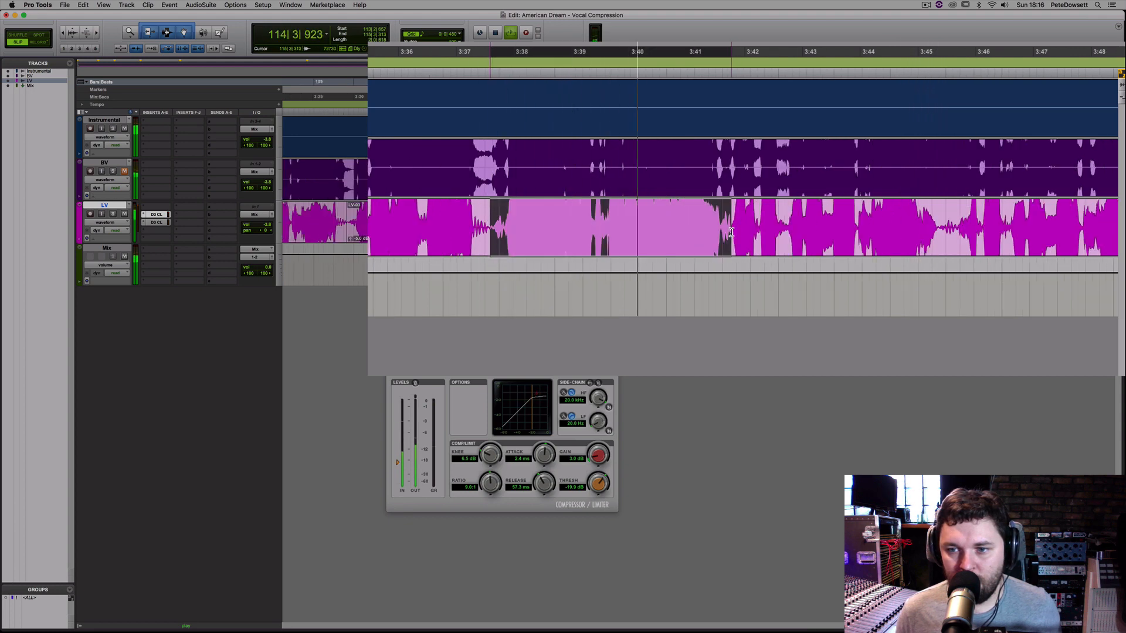
key(super+e)
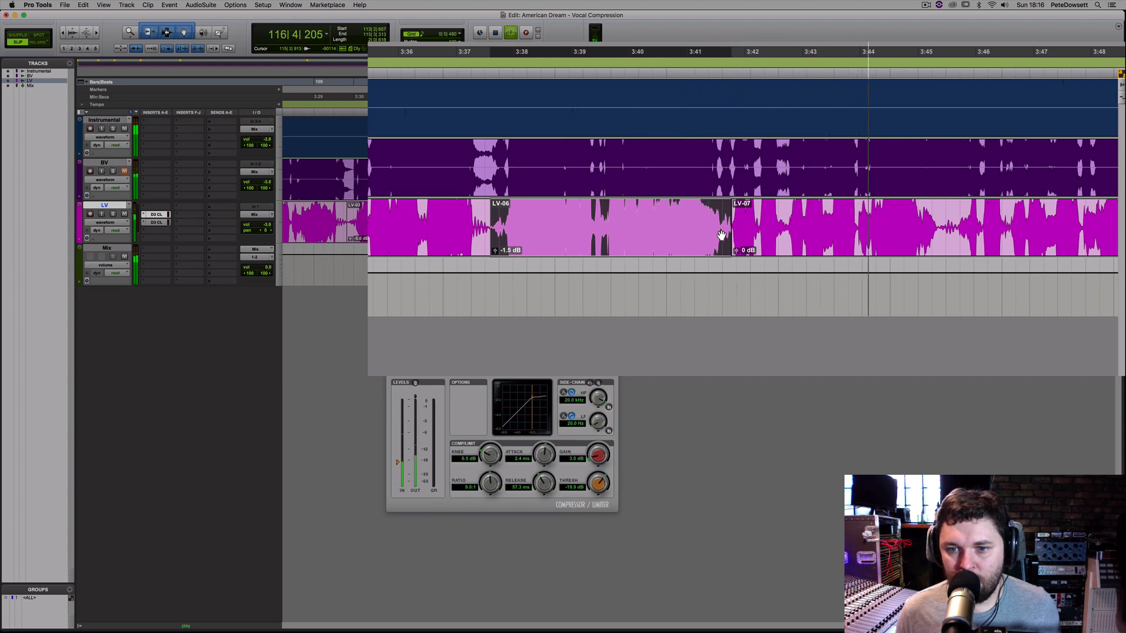
key(ctrl+shift+Down)
- Separate the LV passage from bar 119 to 121 into its own clip and raise its clip gain to +1.0 dB
key(super+bracketleft)
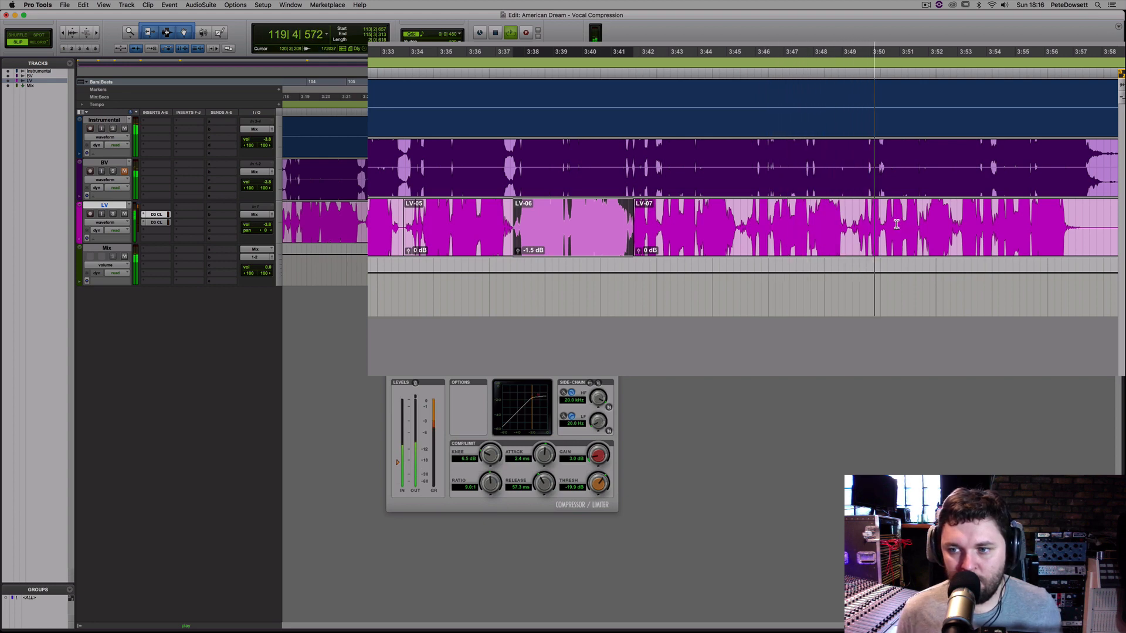
click(851, 226)
drag(851, 227, 962, 229)
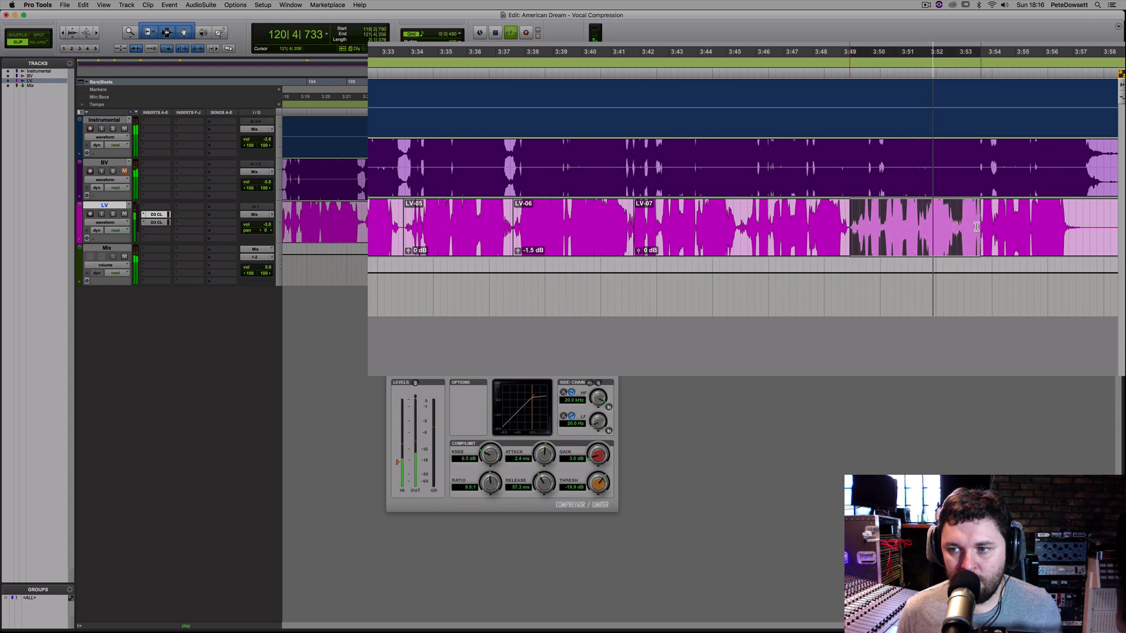
key(super+e)
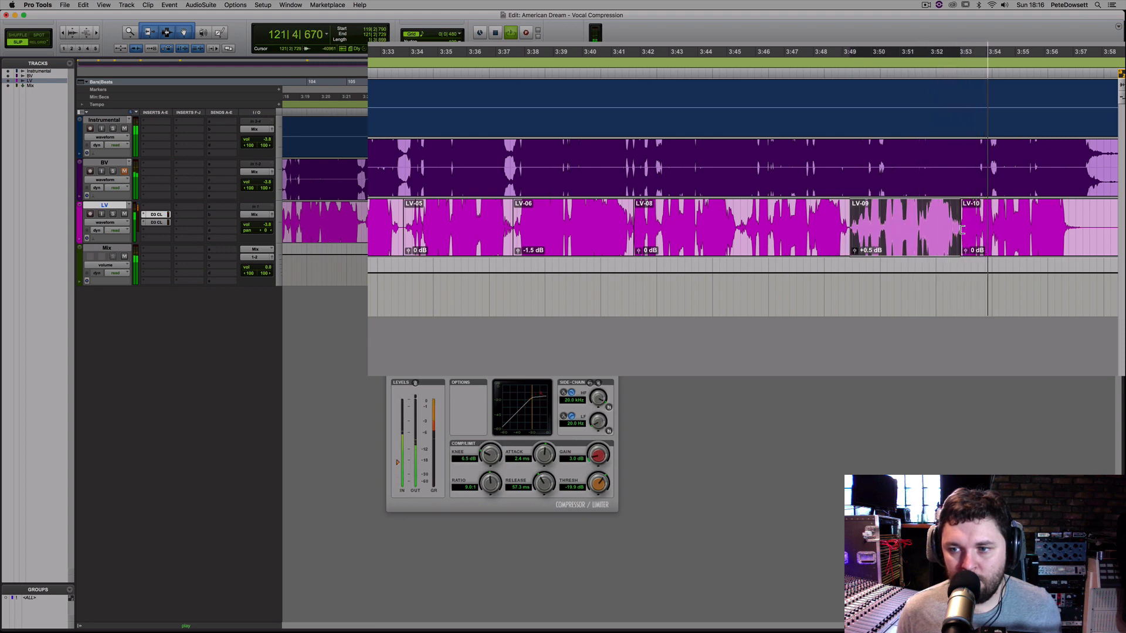
key(ctrl+shift+Up)
key(ctrl+shift+Up)
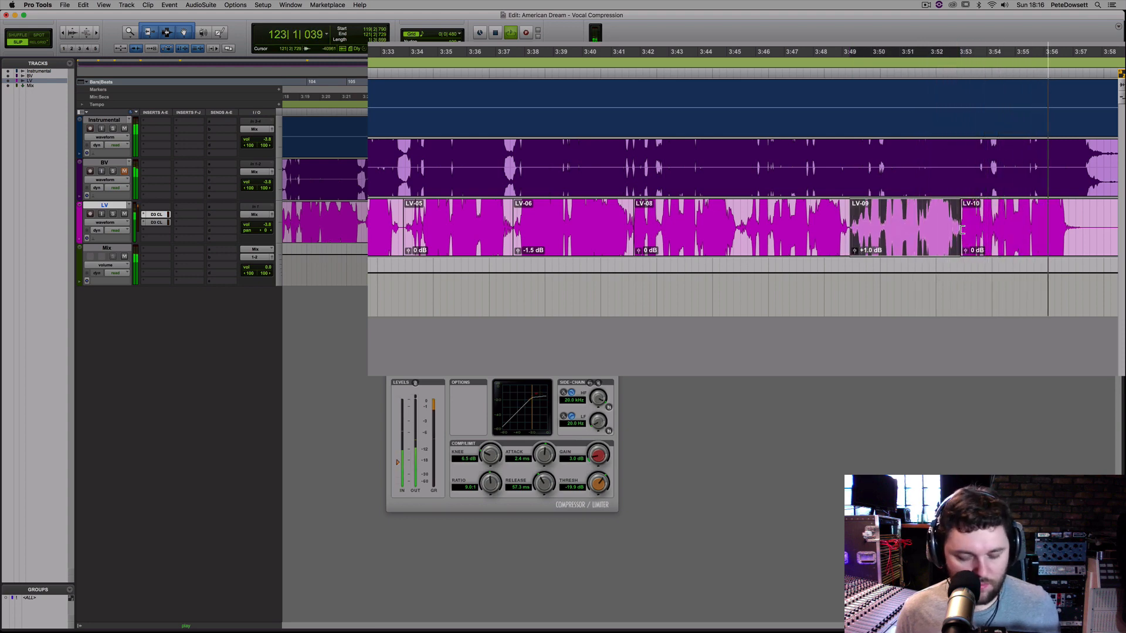
- Play the mix from the end of bar 100 and adjust the first compressor's knee and ratio during playback
key(r)
key(space)
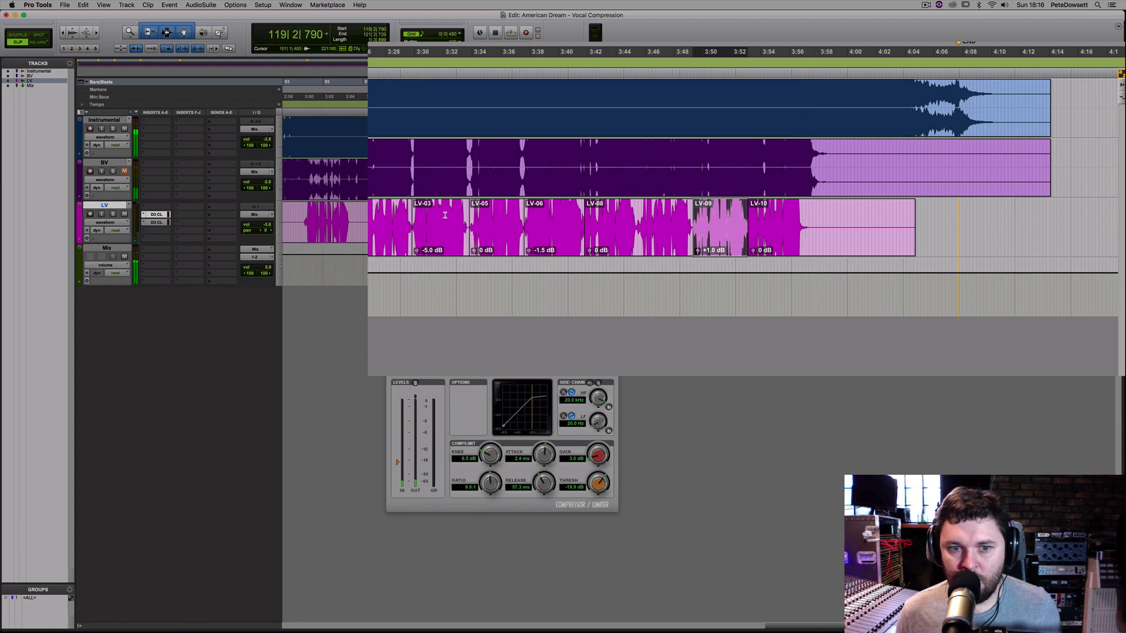
click(441, 216)
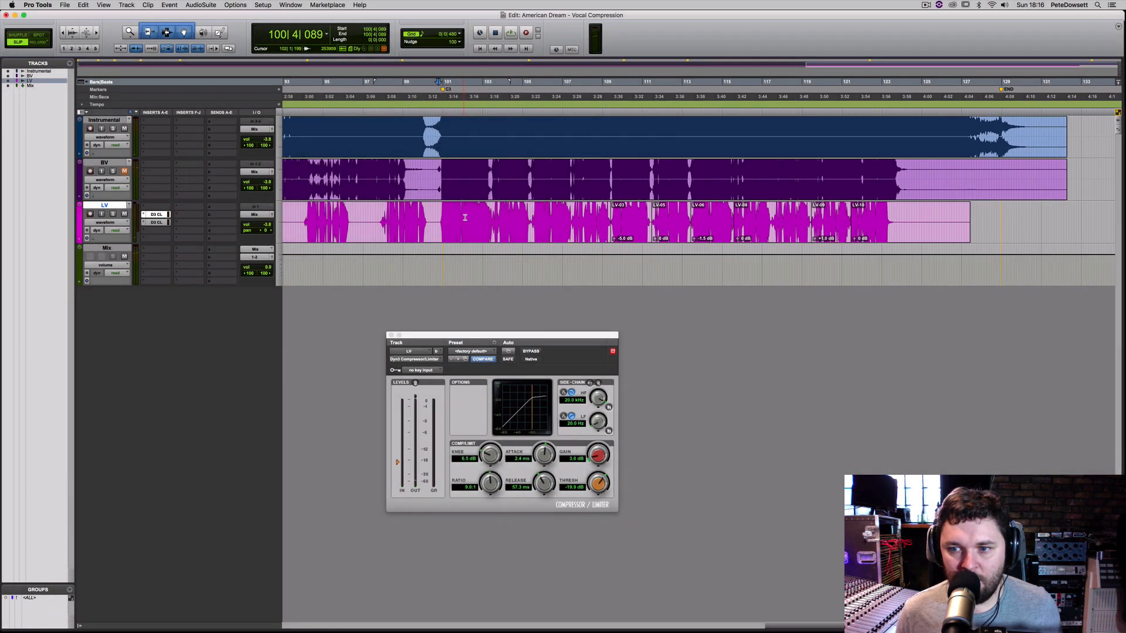
key(space)
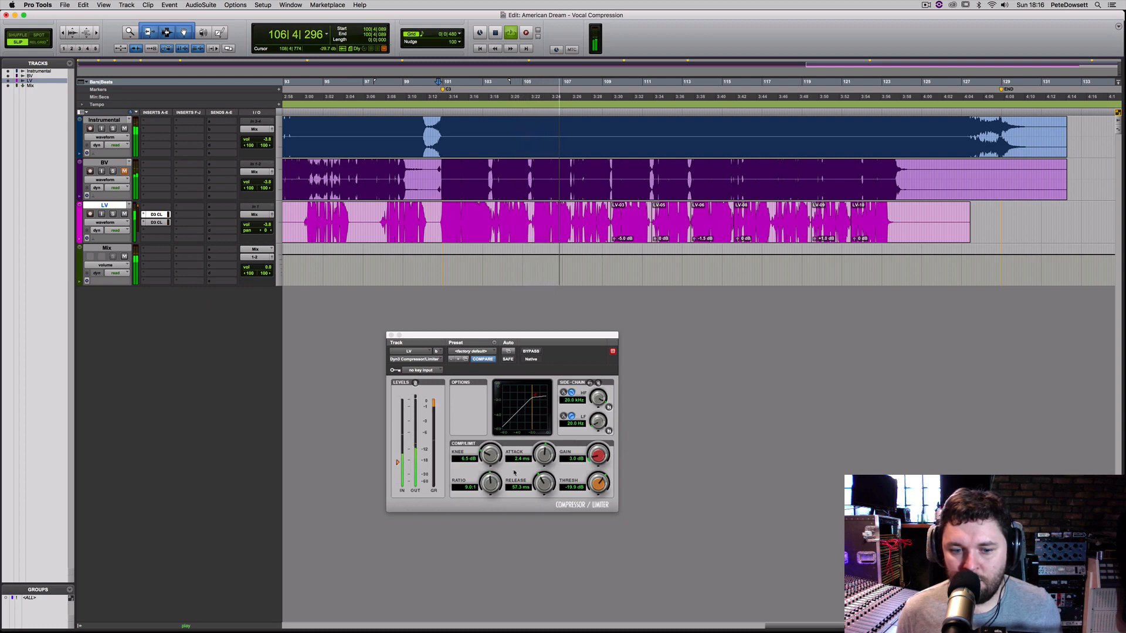
drag(491, 454, 491, 456)
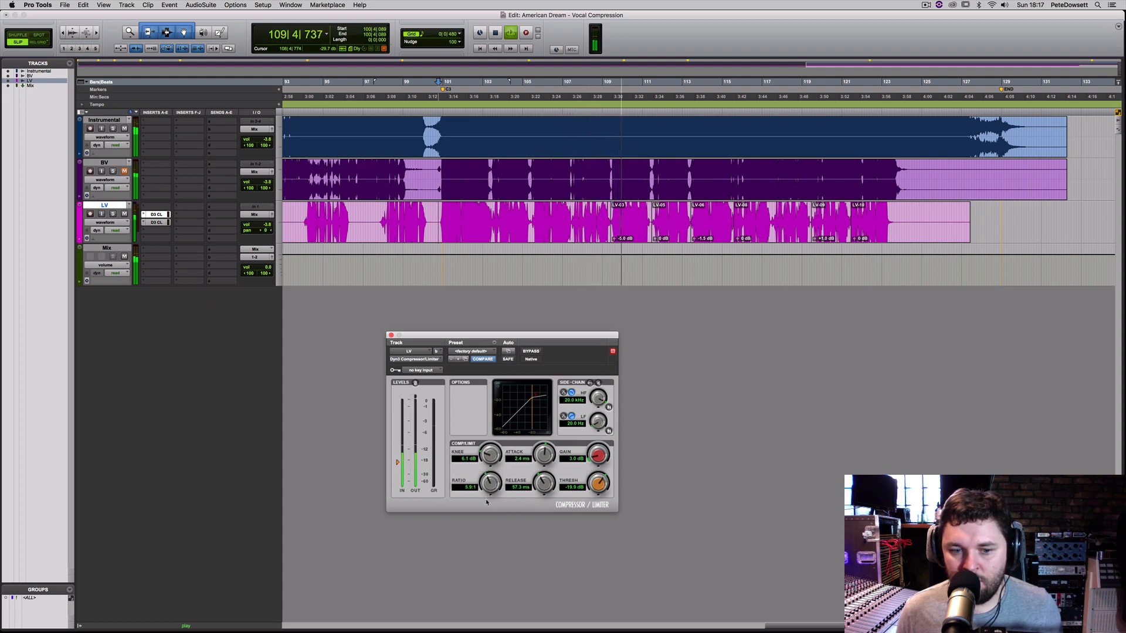
click(622, 232)
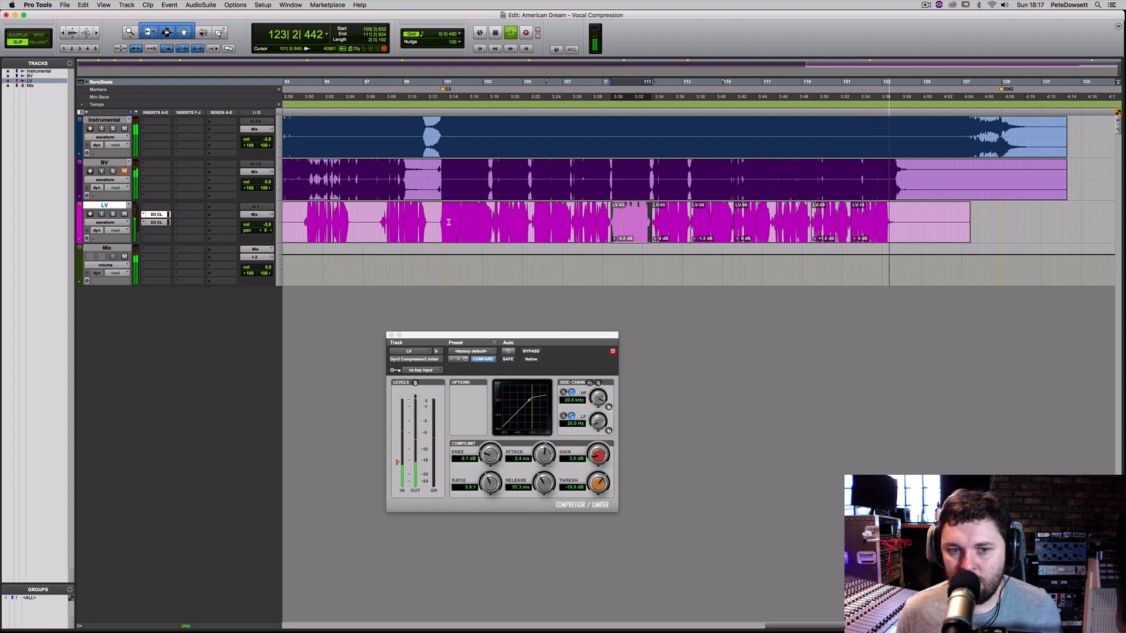
key(space)
- Select the LV part from bar 100 to 123, open the second compressor and adjust its knee, attack, release, gain and threshold during playback
drag(438, 222, 901, 211)
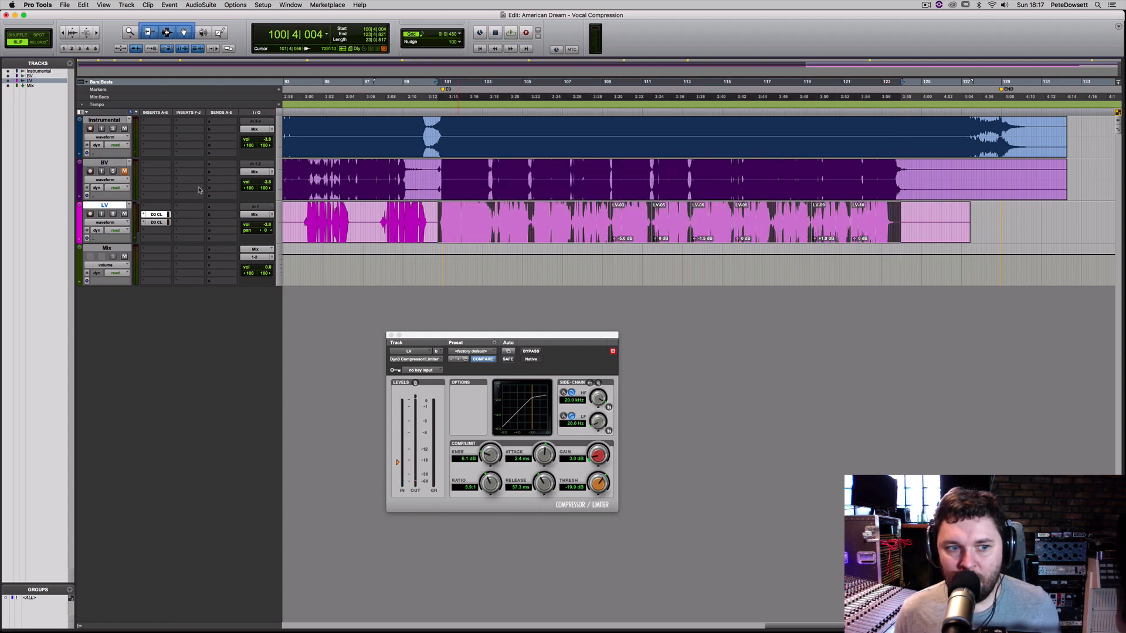
click(156, 223)
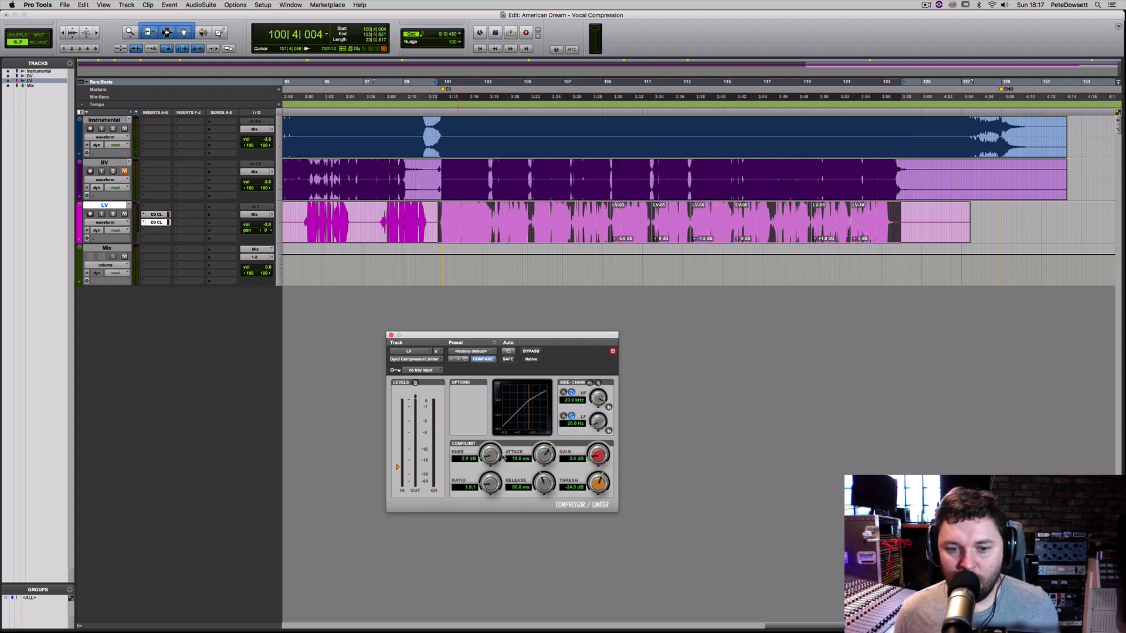
key(space)
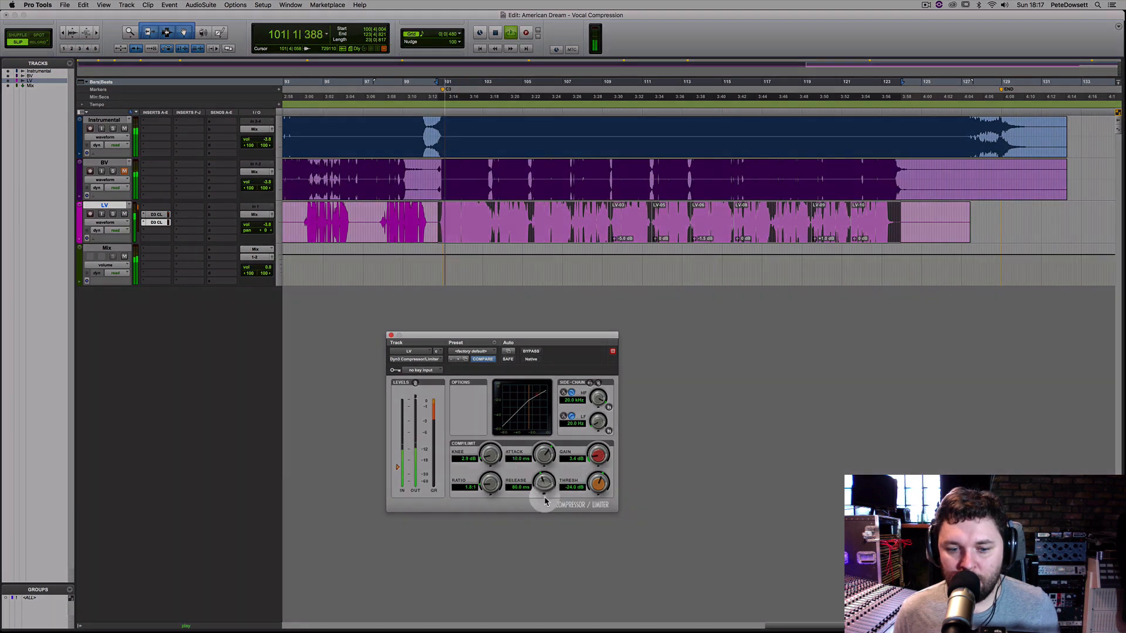
drag(591, 490, 487, 457)
drag(601, 478, 594, 450)
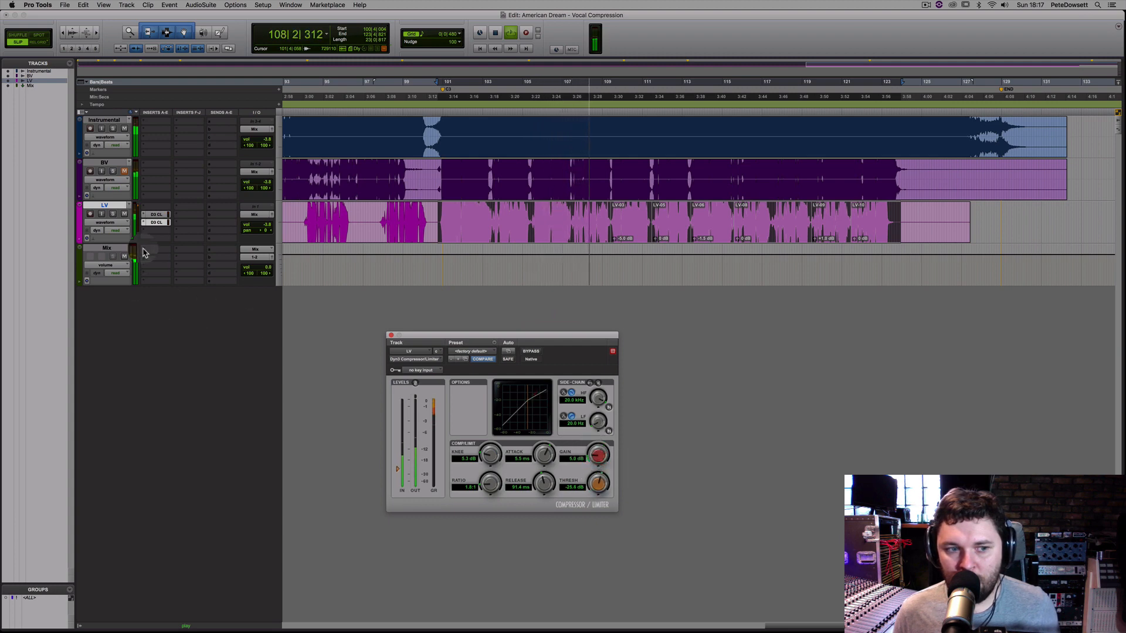
- Show the first compressor while auditioning the rest of the selected section, then examine the LV waveform around bar 107
click(156, 216)
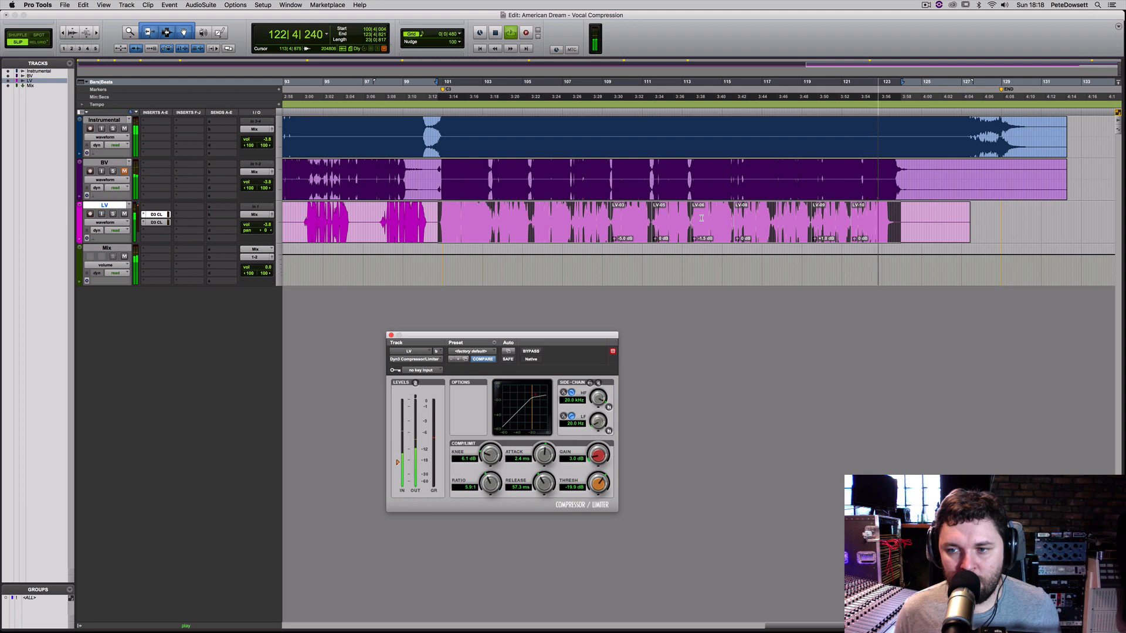
key(space)
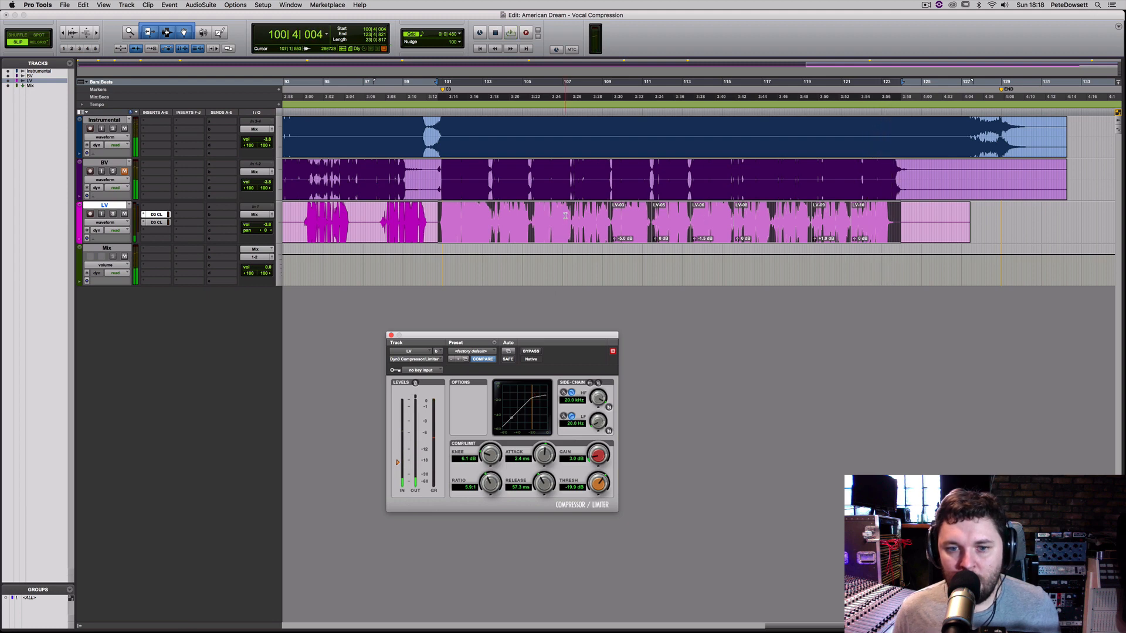
click(565, 216)
key(super+bracketright)
key(super+bracketright)
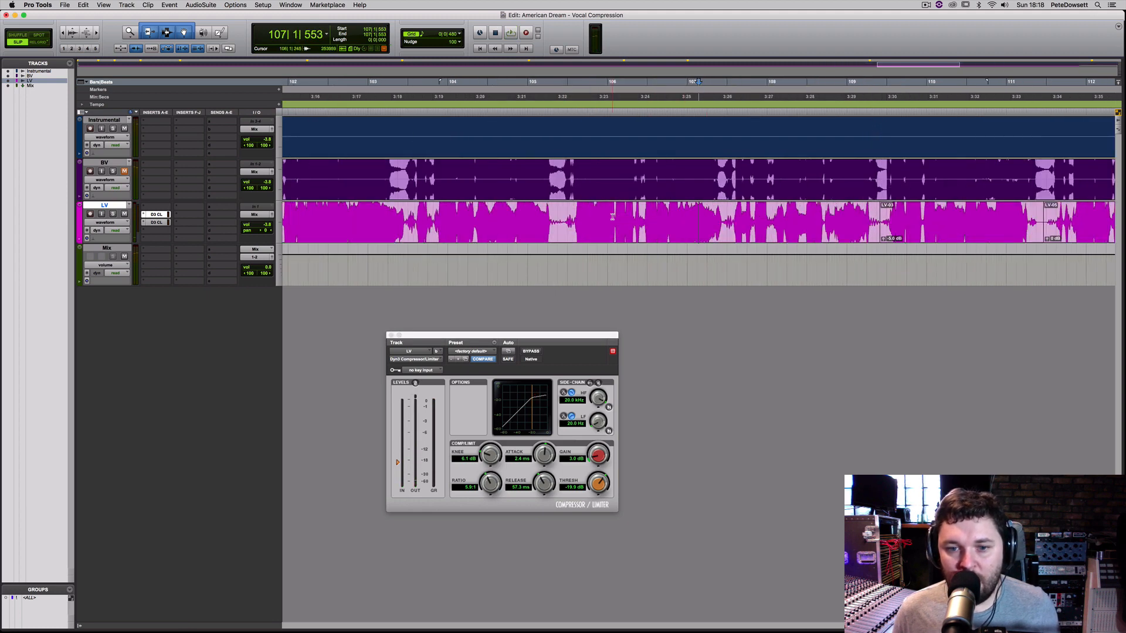
key(super+bracketleft)
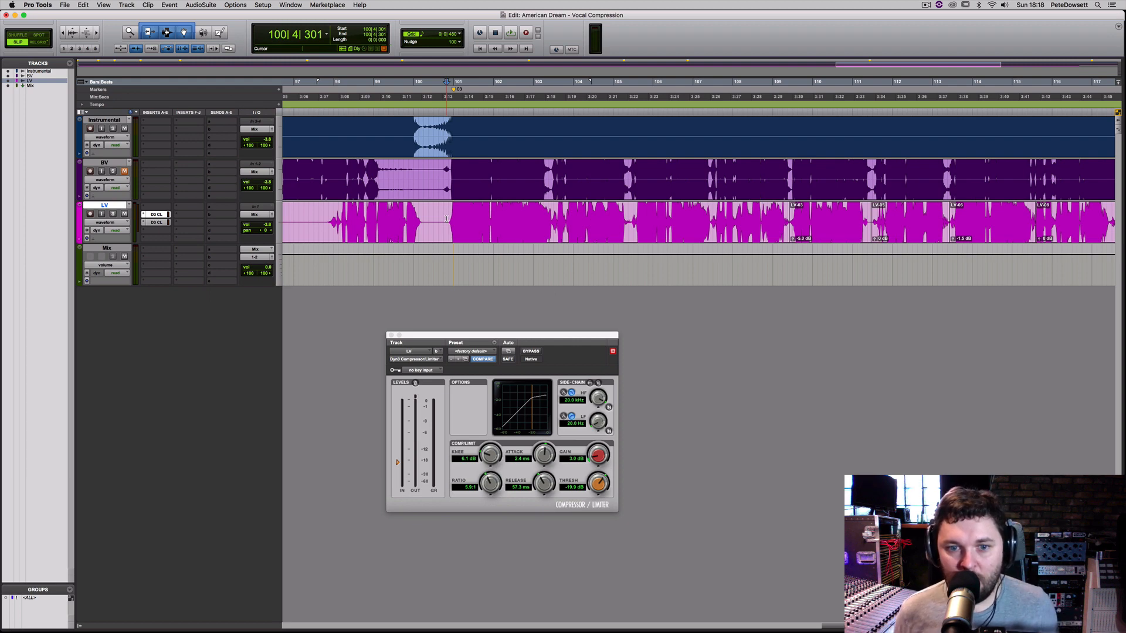
- Play the mix from the end of bar 100 and examine the LV waveform around bars 107 to 109 during playback
key(space)
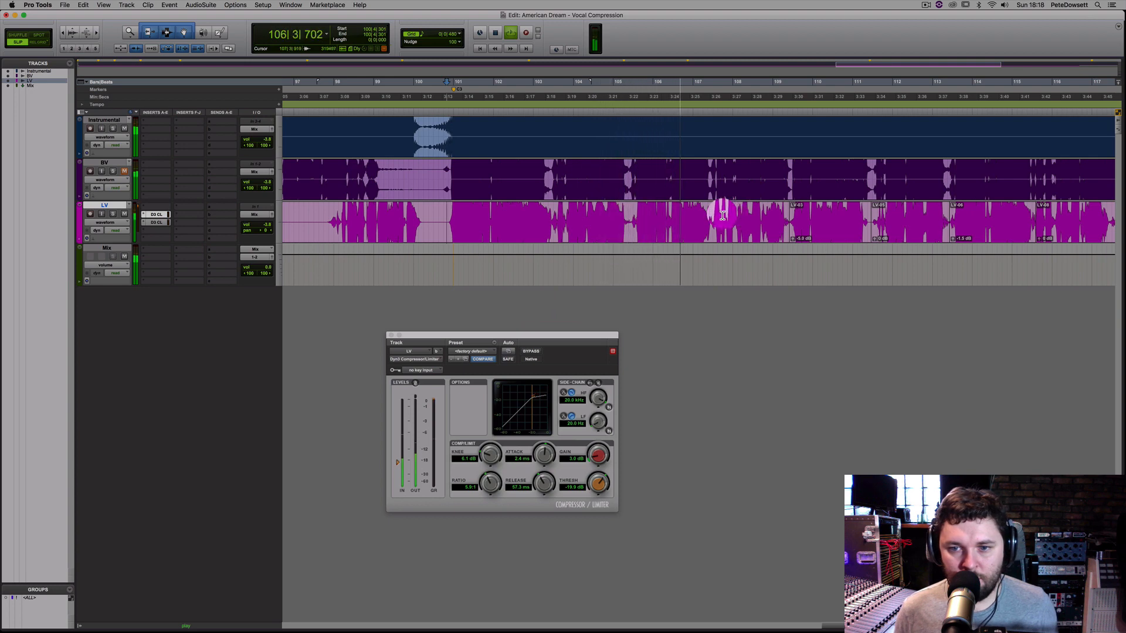
key(t)
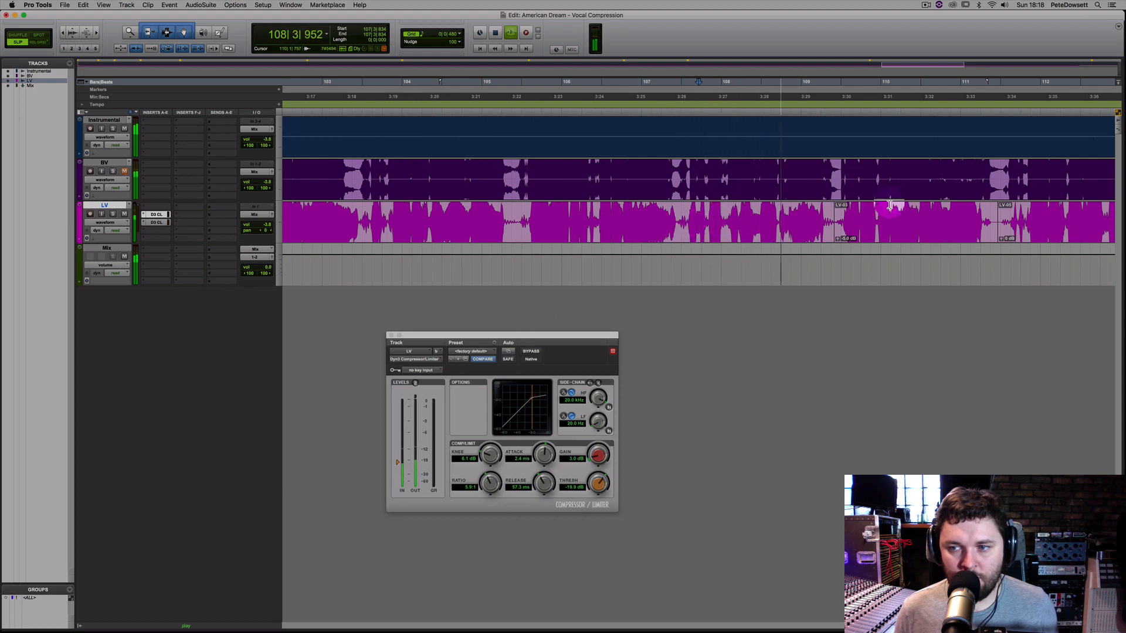
key(t)
key(t)
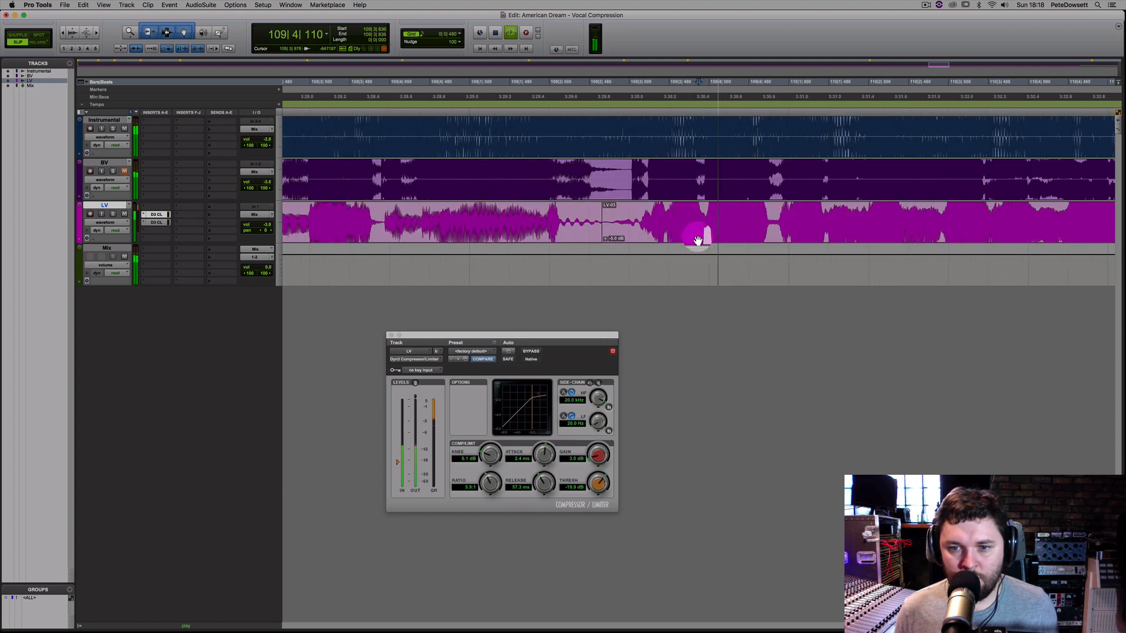
key(r)
key(r)
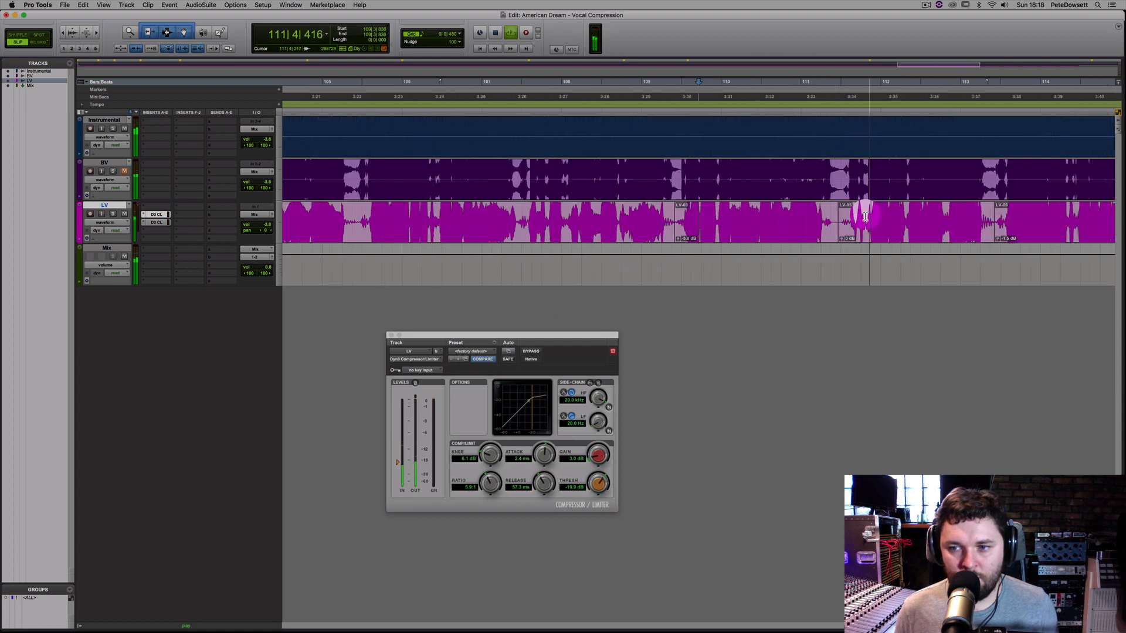
- Separate the short quiet LV phrase at bar 111 into its own clip and raise its clip gain
click(861, 217)
key(t)
key(t)
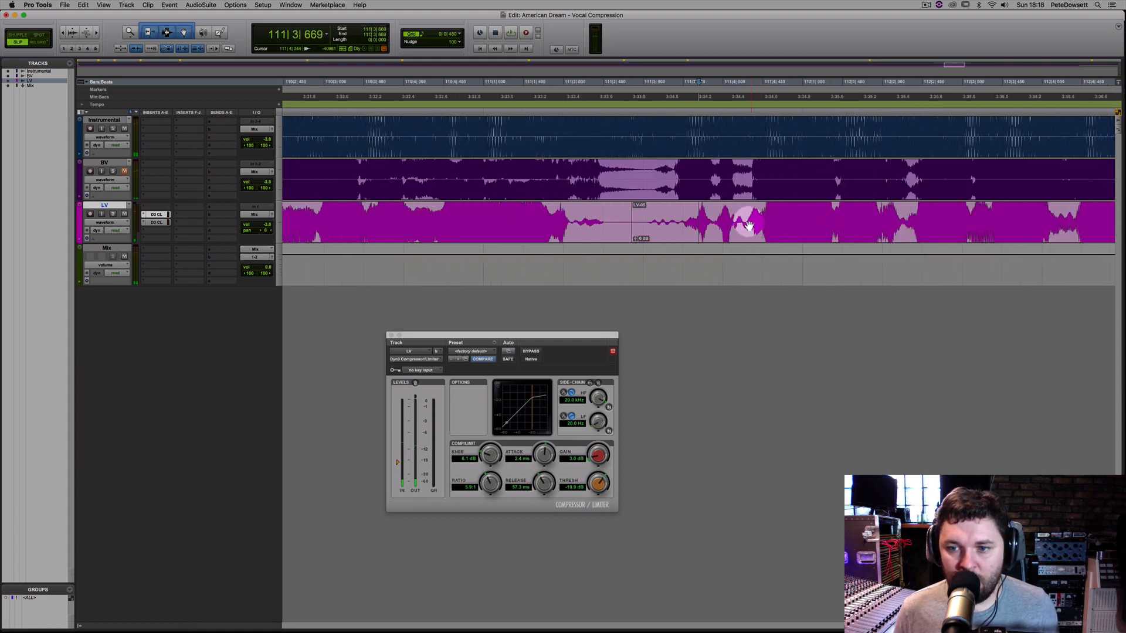
key(b)
click(726, 240)
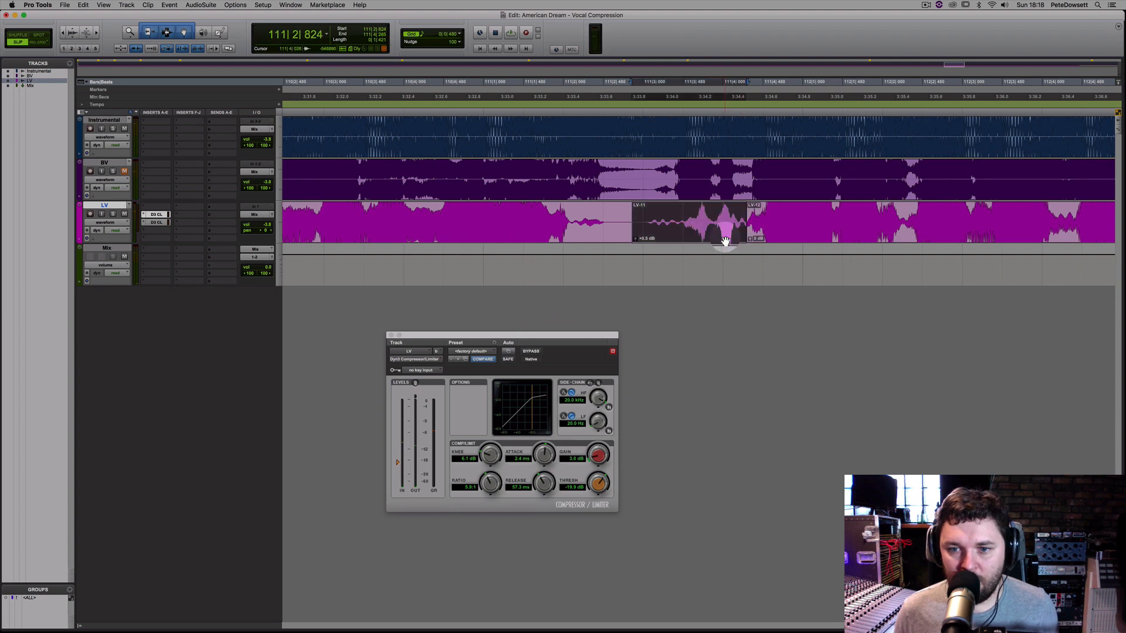
key(ctrl+shift+Up)
- Play the mix from the start of bar 111 to check the raised phrase and the LV clips up to bar 116
click(510, 212)
key(space)
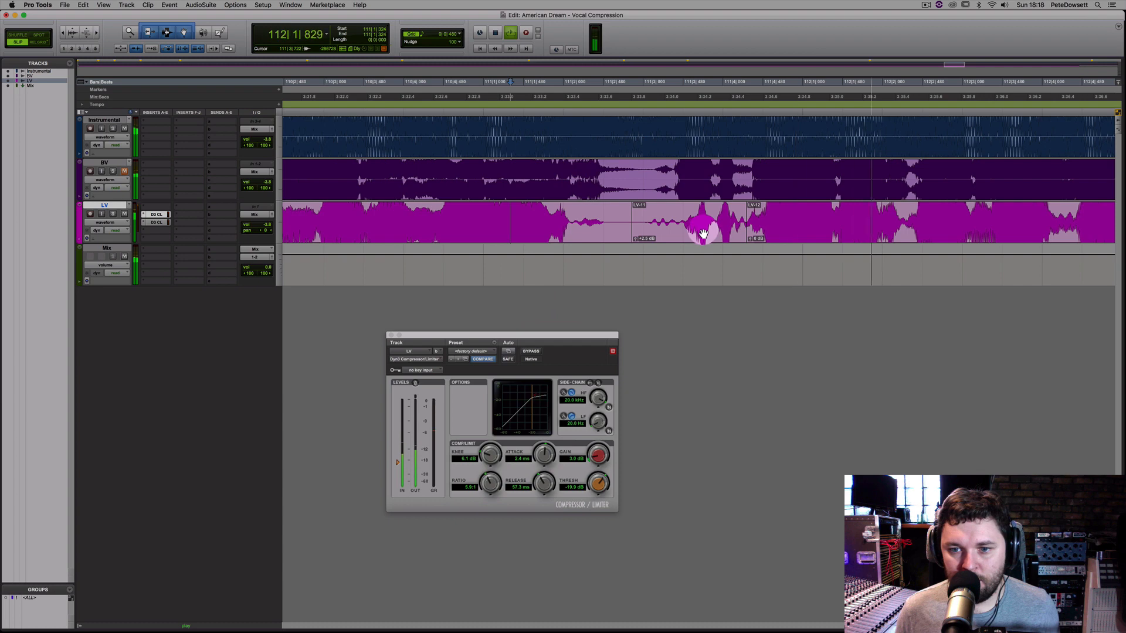
key(r)
key(r)
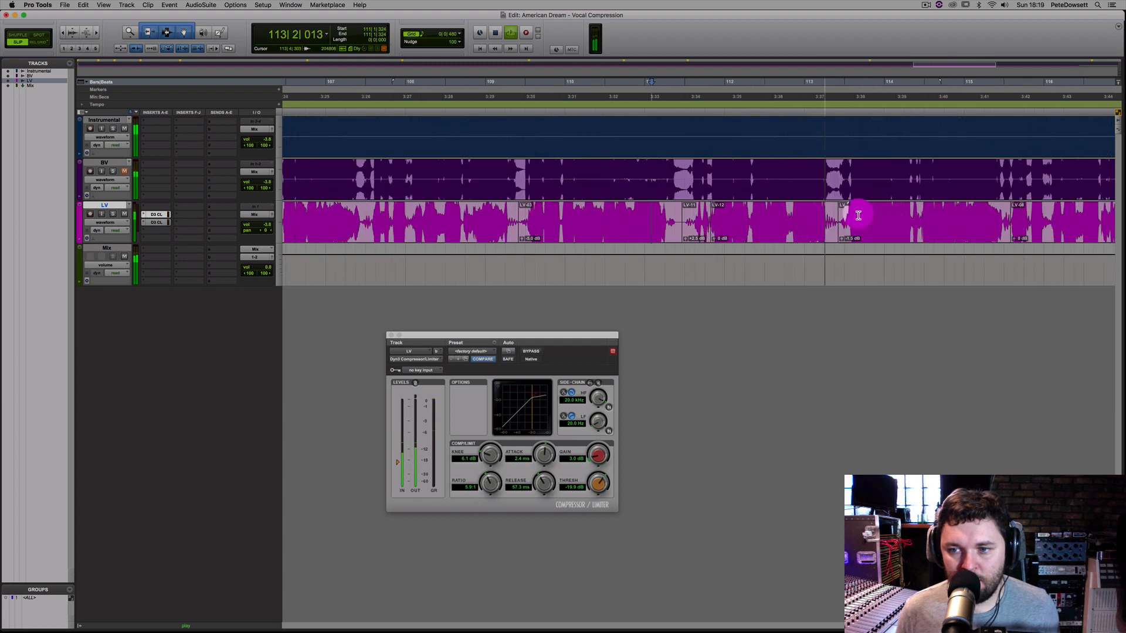
key(t)
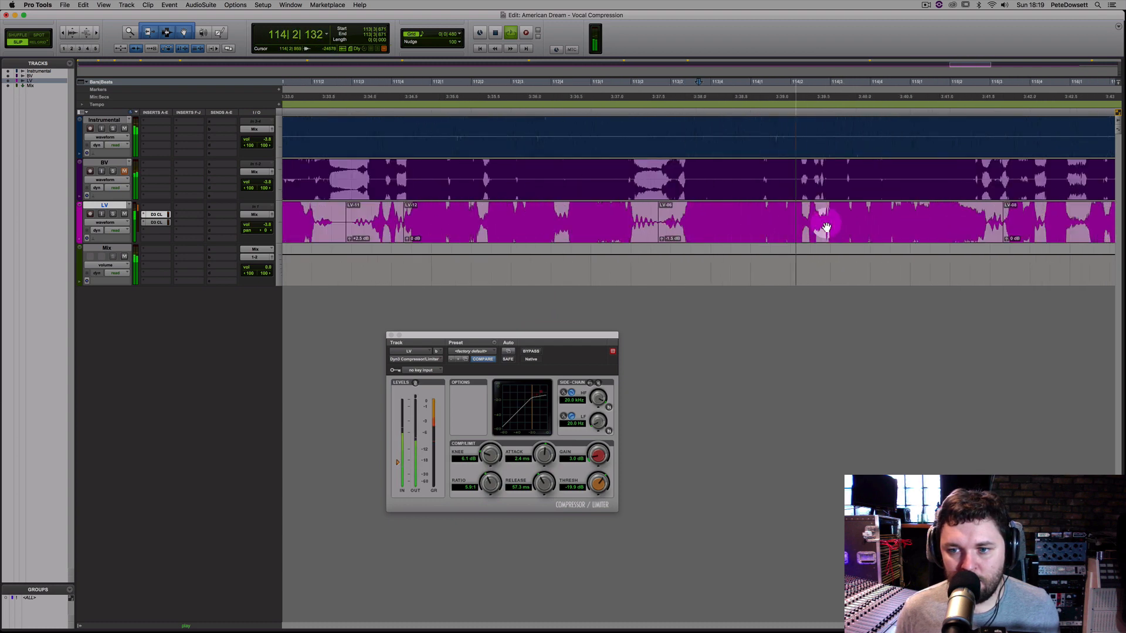
key(r)
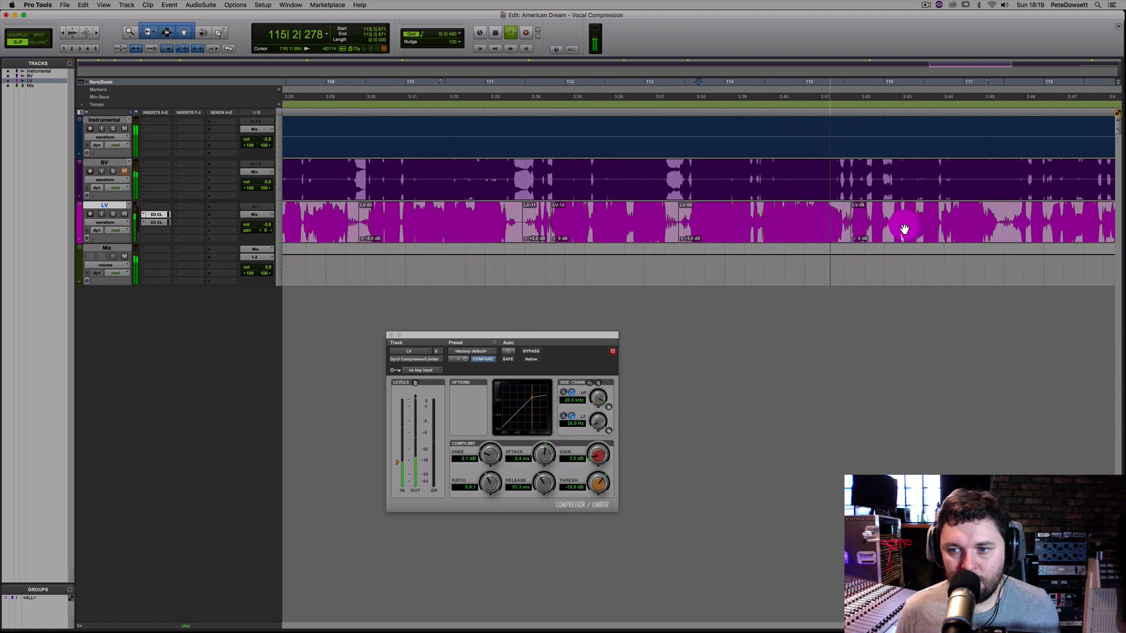
key(r)
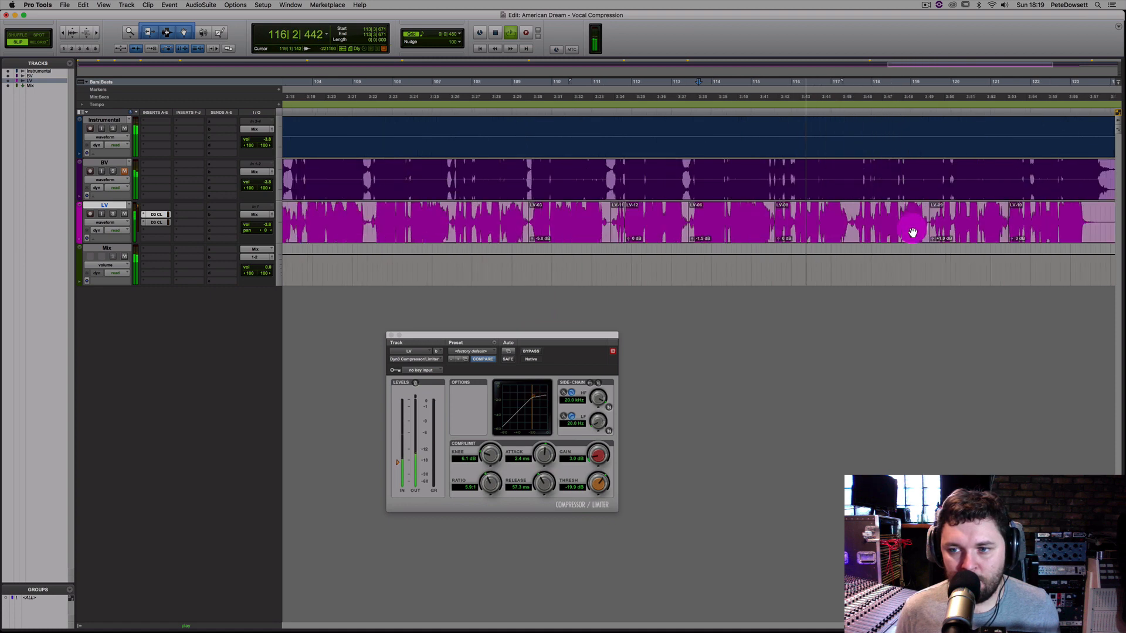
key(space)
- Examine the LV waveform around bar 117 beat 3 and briefly audition the quiet syllable there with LV soloed
click(854, 217)
key(t)
key(t)
key(t)
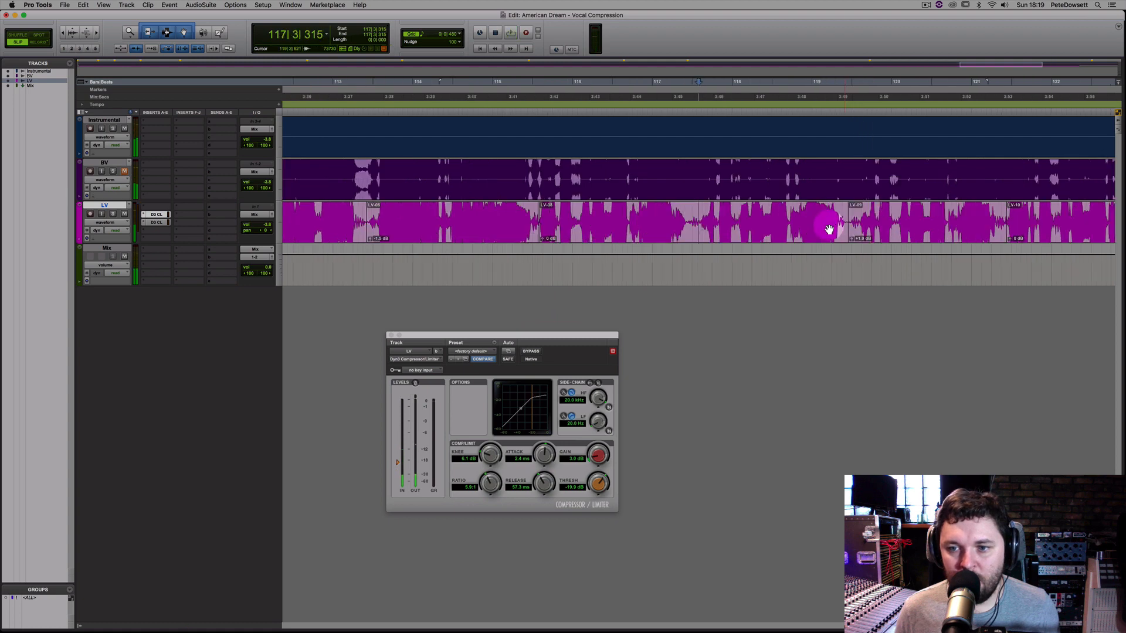
key(t)
click(724, 221)
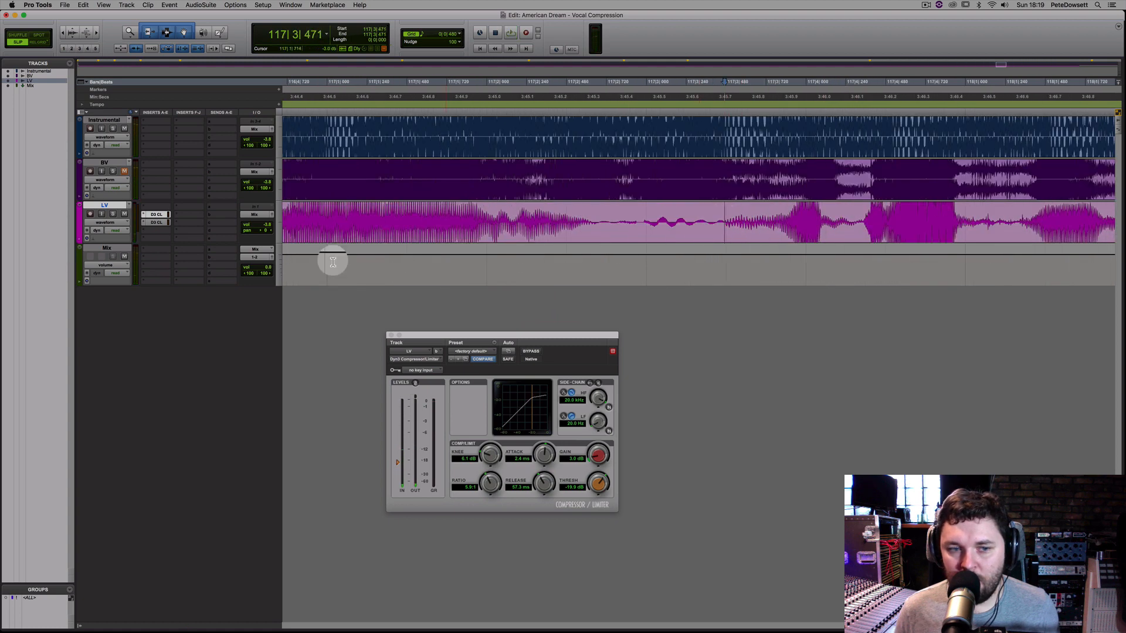
click(114, 216)
key(space)
key(space)
click(113, 215)
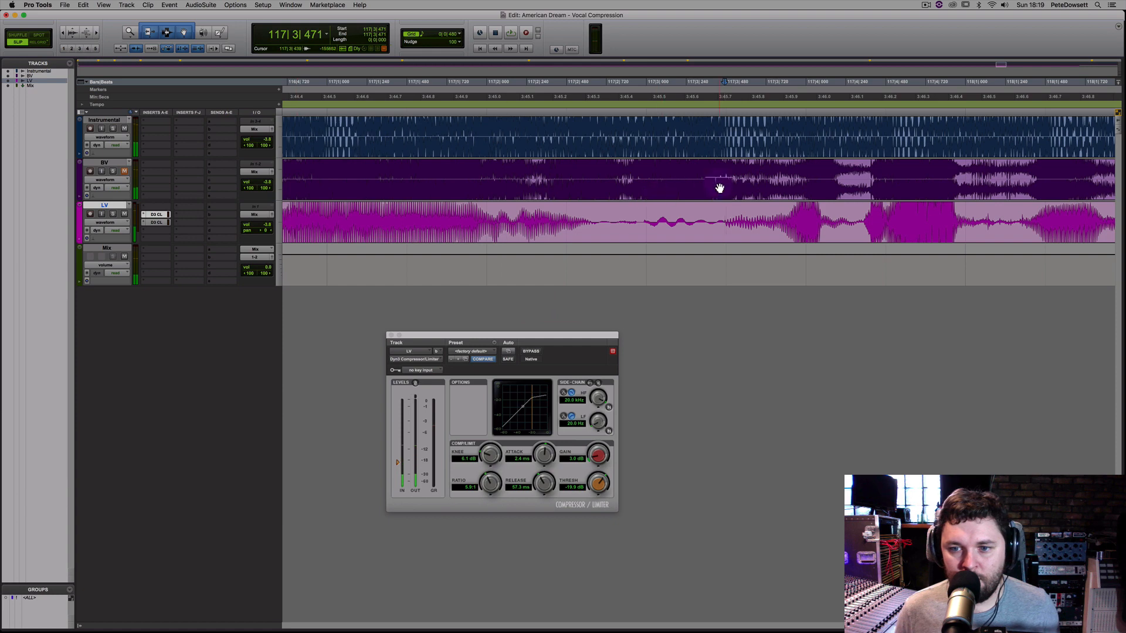
- Separate the short quiet LV syllable at bar 117 beat 3 into its own clip and raise its clip gain
drag(725, 230, 789, 223)
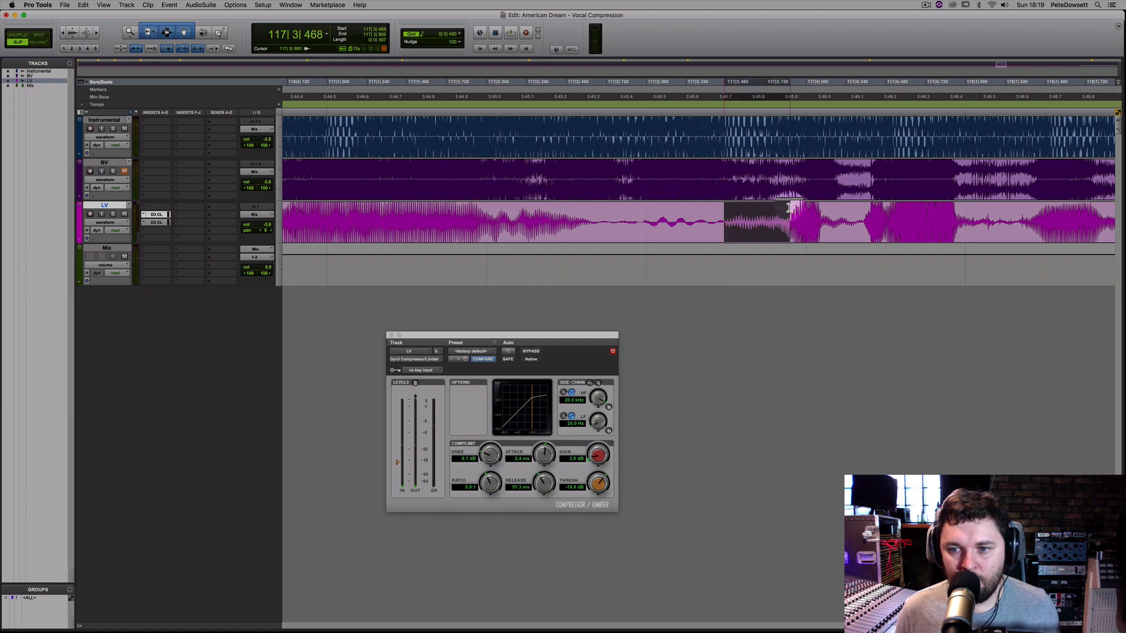
key(b)
key(ctrl+shift+Up)
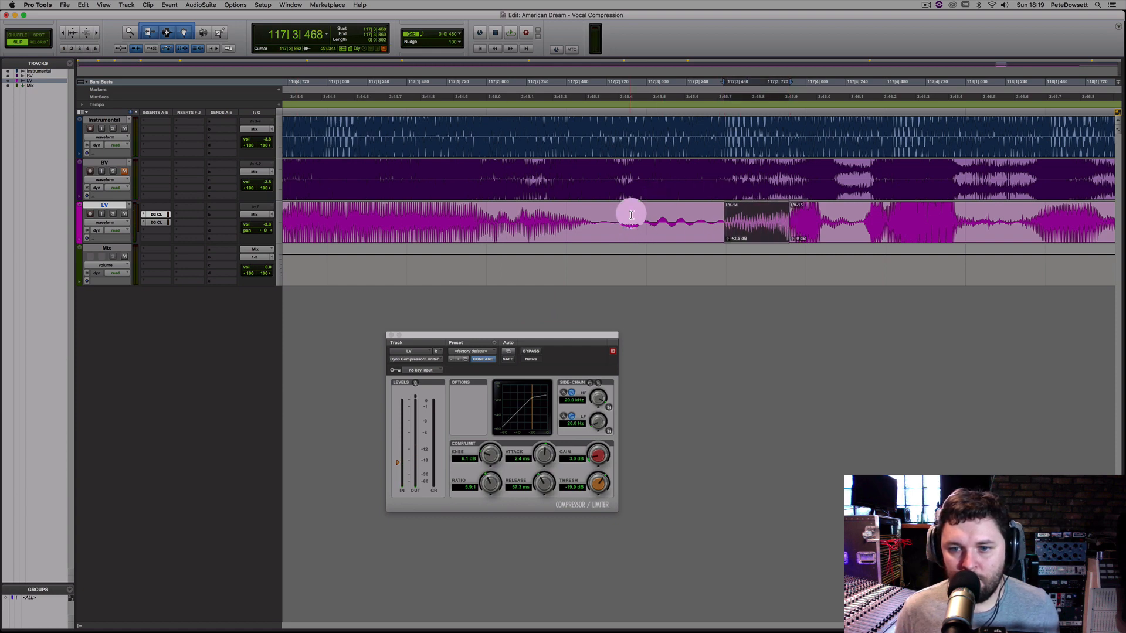
- Play the mix from bar 117 beat 2 and examine the clip boundary right after the raised LV syllable
click(628, 208)
key(space)
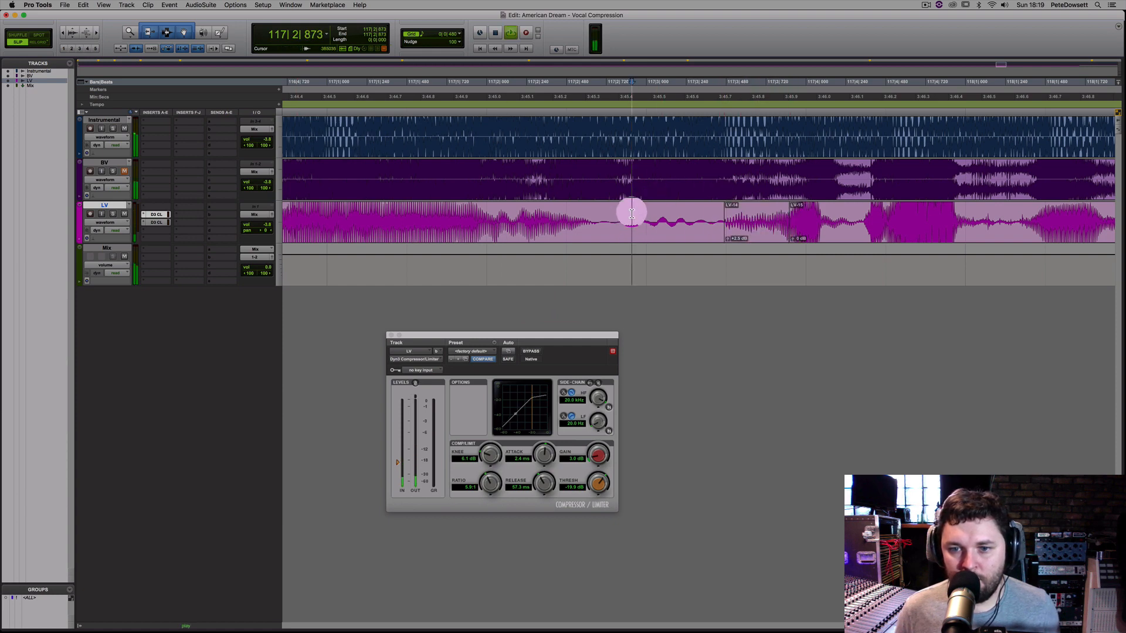
click(843, 237)
key(t)
key(t)
key(t)
key(t)
click(698, 242)
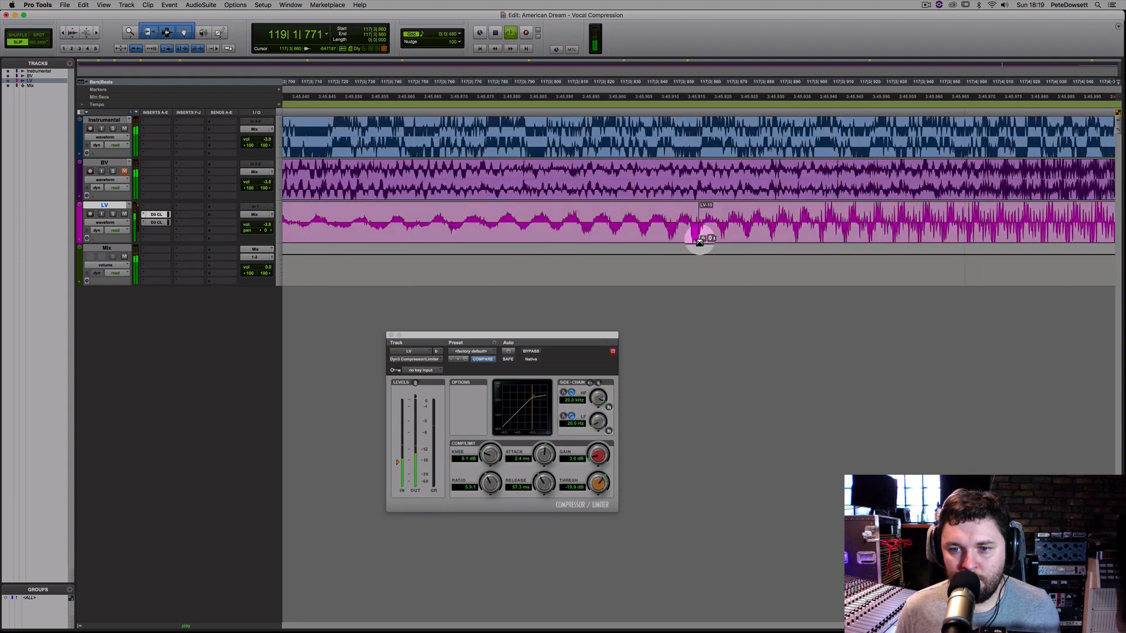
key(r)
key(r)
key(r)
key(r)
key(r)
key(r)
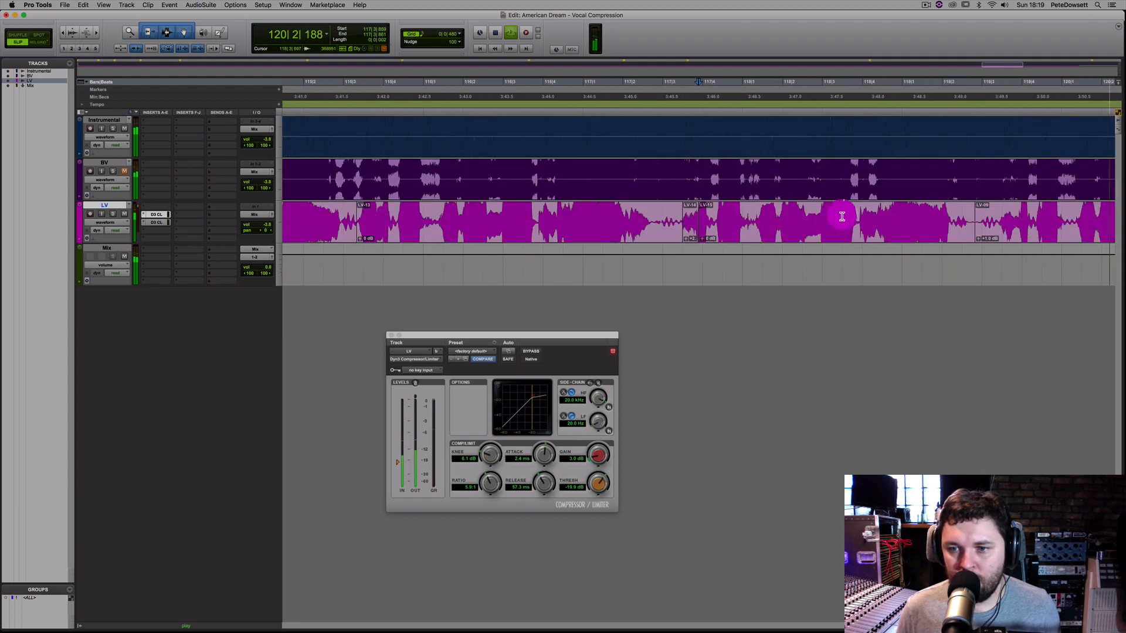
key(space)
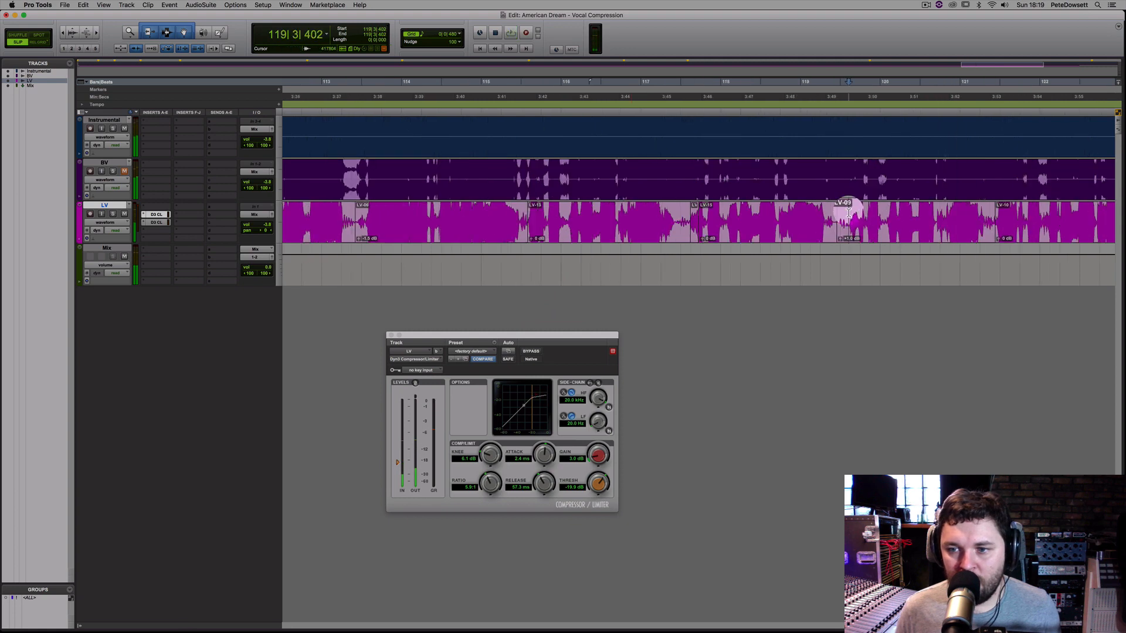
- Separate the quiet LV syllable at bar 119 beat 3 into its own clip, raise its clip gain, and play across it
key(t)
key(t)
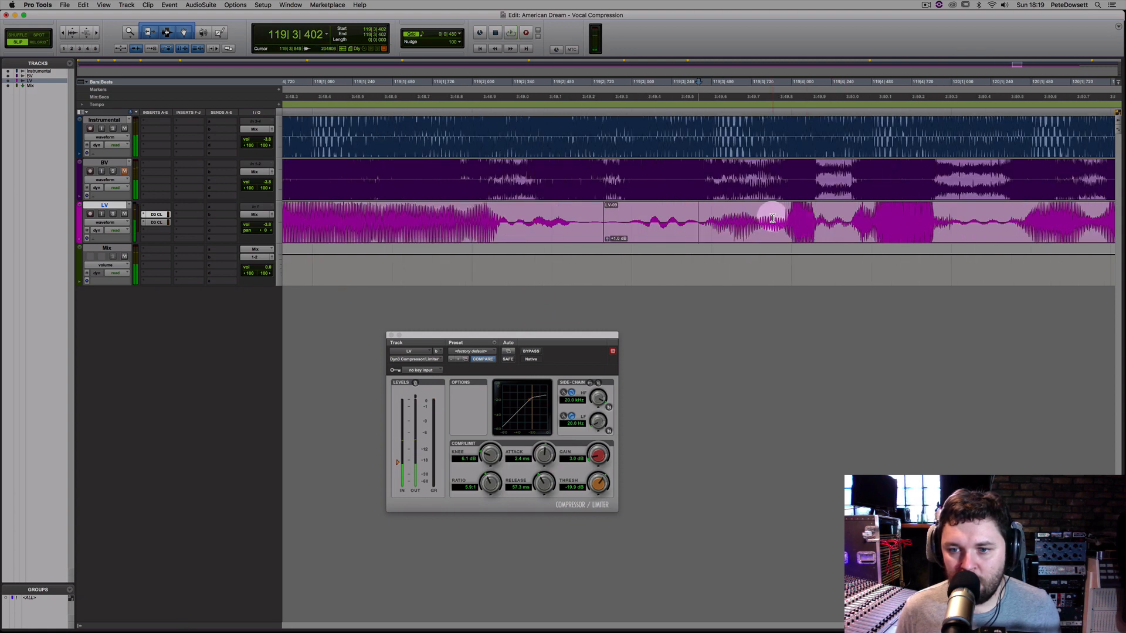
drag(771, 227, 699, 230)
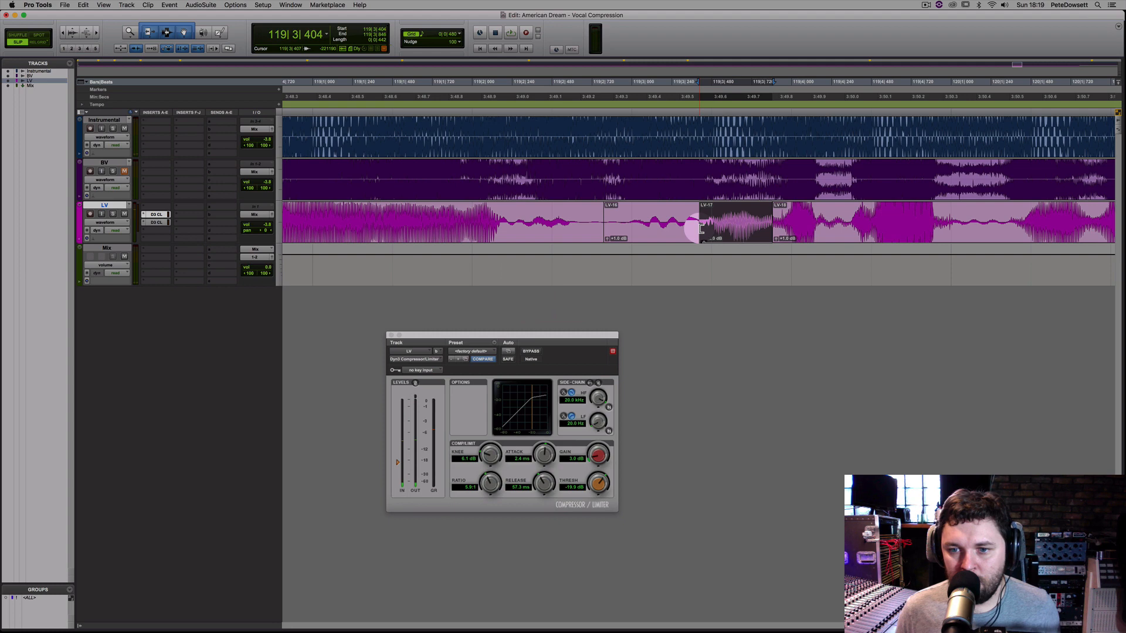
key(ctrl+shift+Up)
click(560, 221)
key(space)
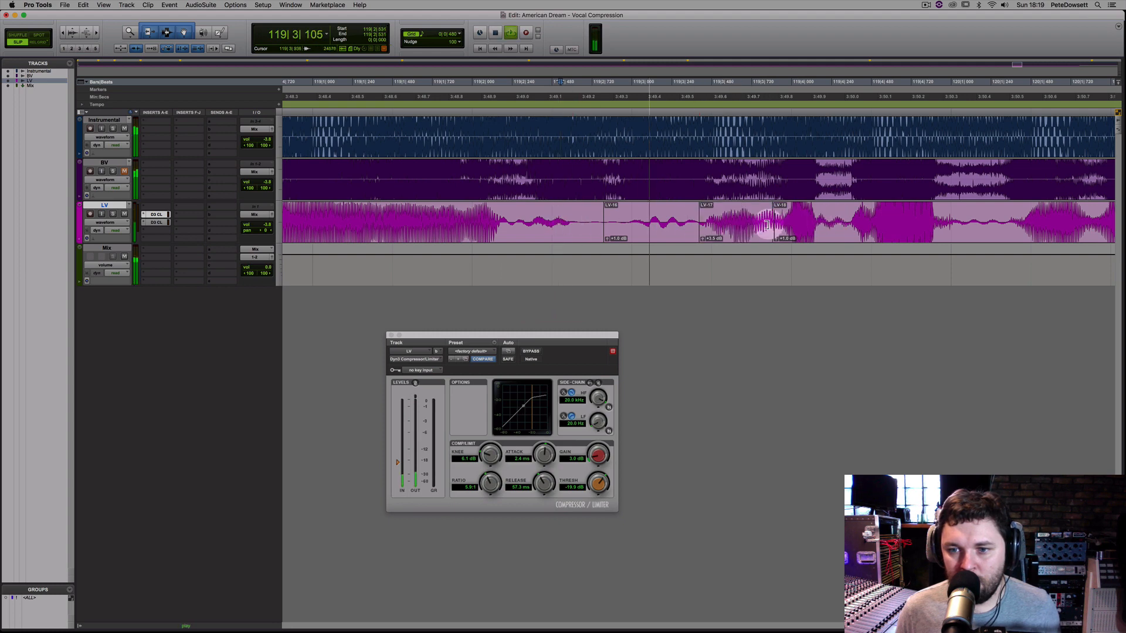
- Extend the end of the raised LV clip at bar 119 slightly later and replay the passage
drag(770, 222, 784, 239)
key(space)
click(682, 211)
key(space)
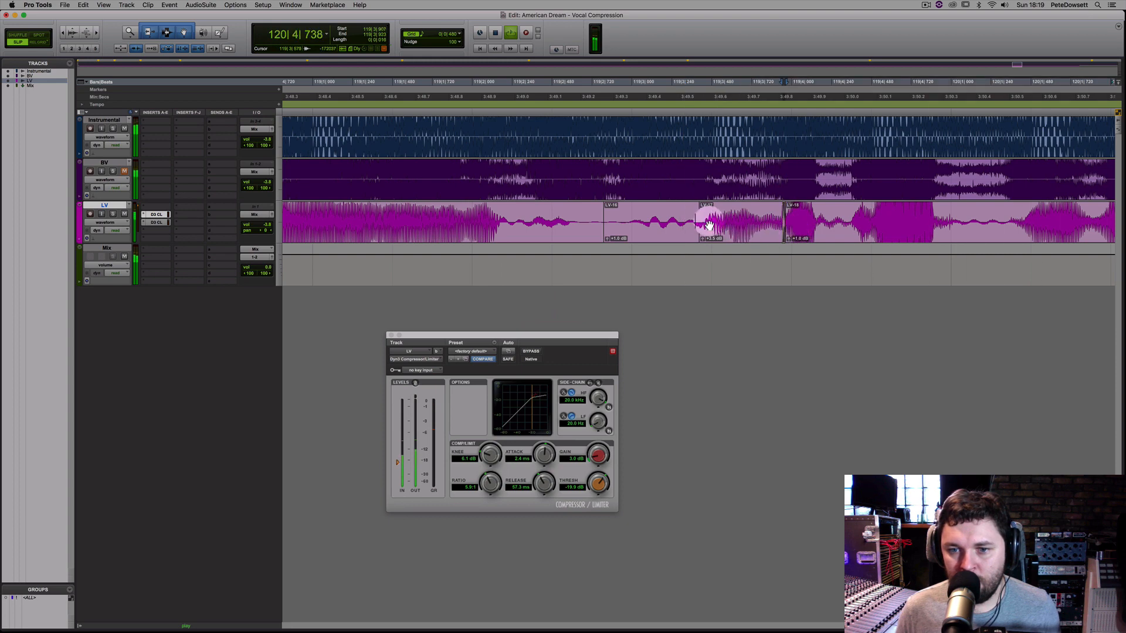
click(668, 214)
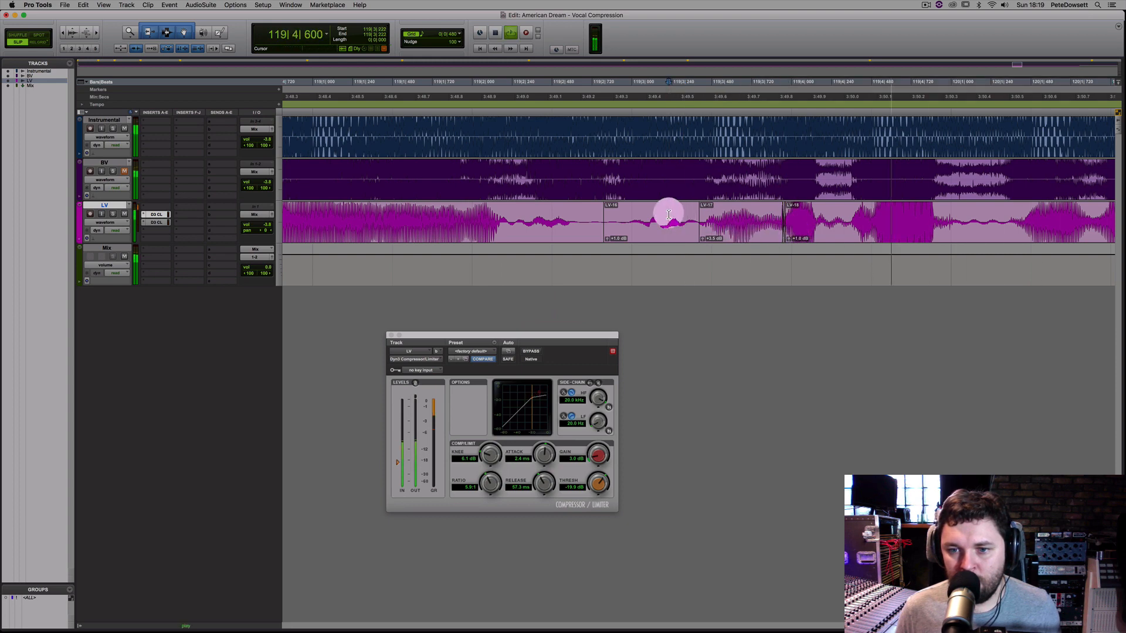
- Extend the start of the raised LV clip back to bar 119 beat 2 over the short clip before it, and replay it
drag(699, 227, 592, 235)
click(468, 212)
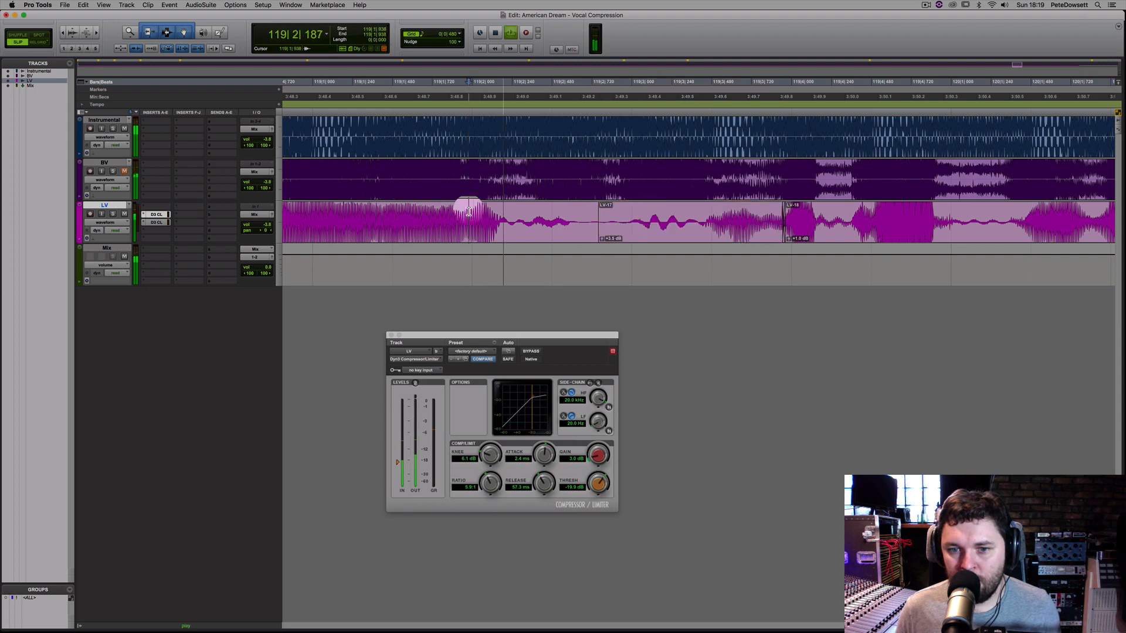
- Separate the final LV phrase from bar 121 to the end of bar 123 into its own clip and lower its clip gain to -1.0 dB
key(r)
key(r)
key(r)
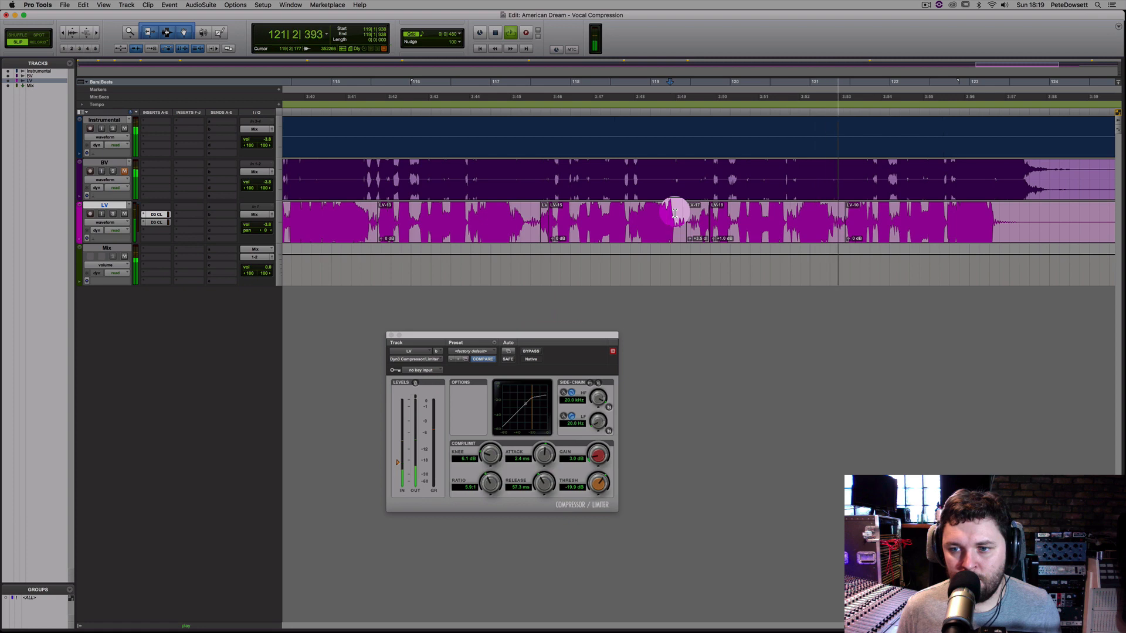
click(1031, 211)
key(b)
click(993, 231)
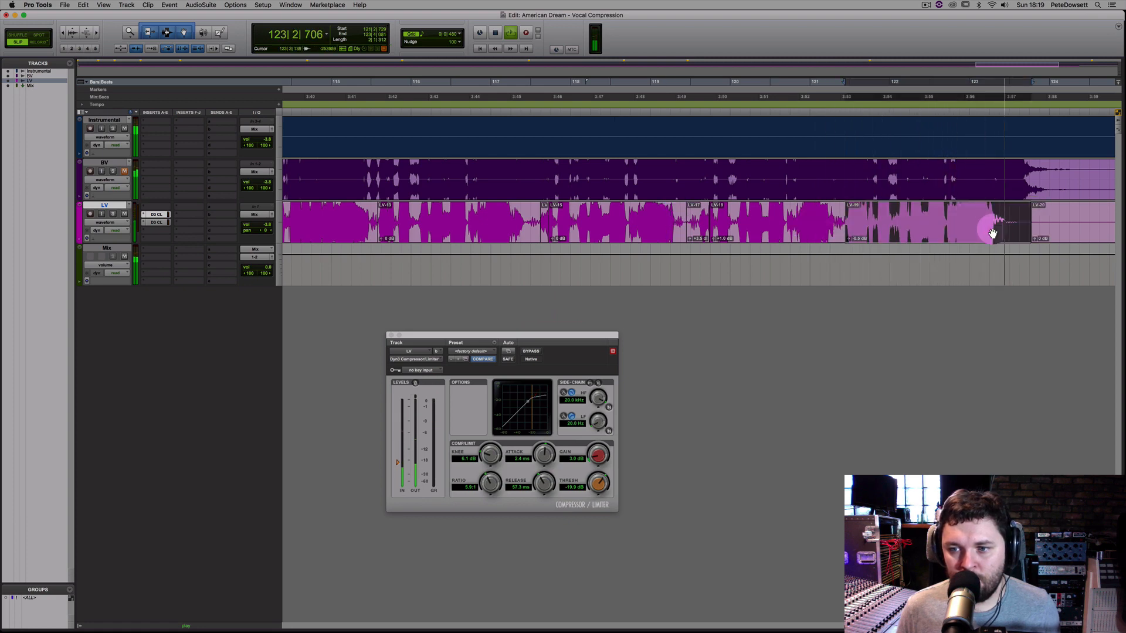
key(ctrl+shift+Down)
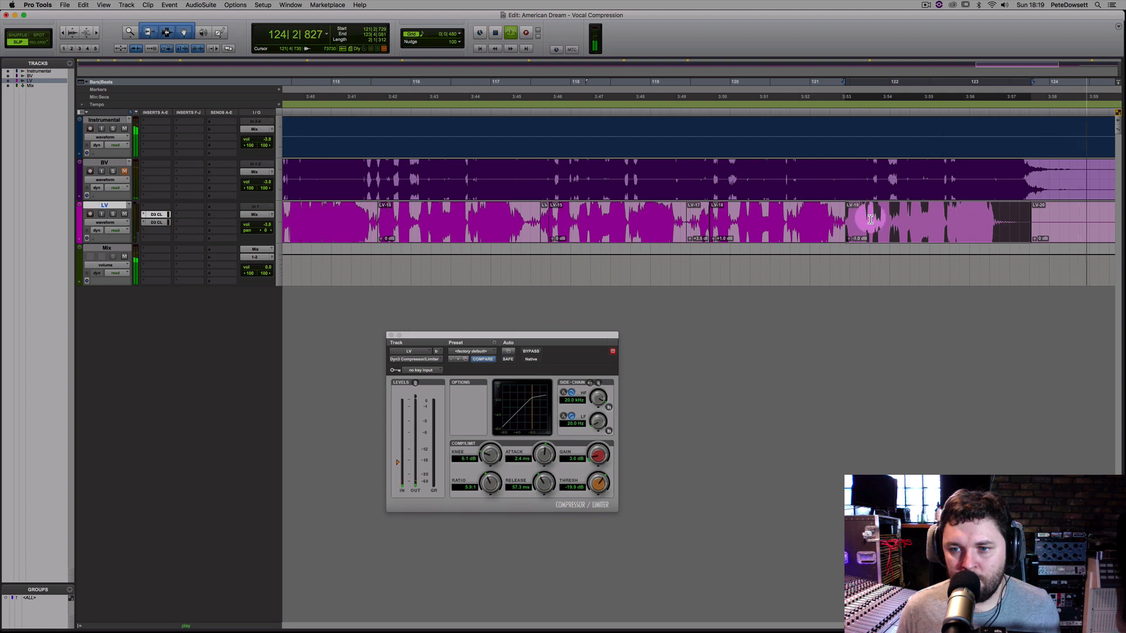
- Play the mix from bar 120 beat 4 to check the lowered final LV phrase, and return to the end of bar 100
click(792, 216)
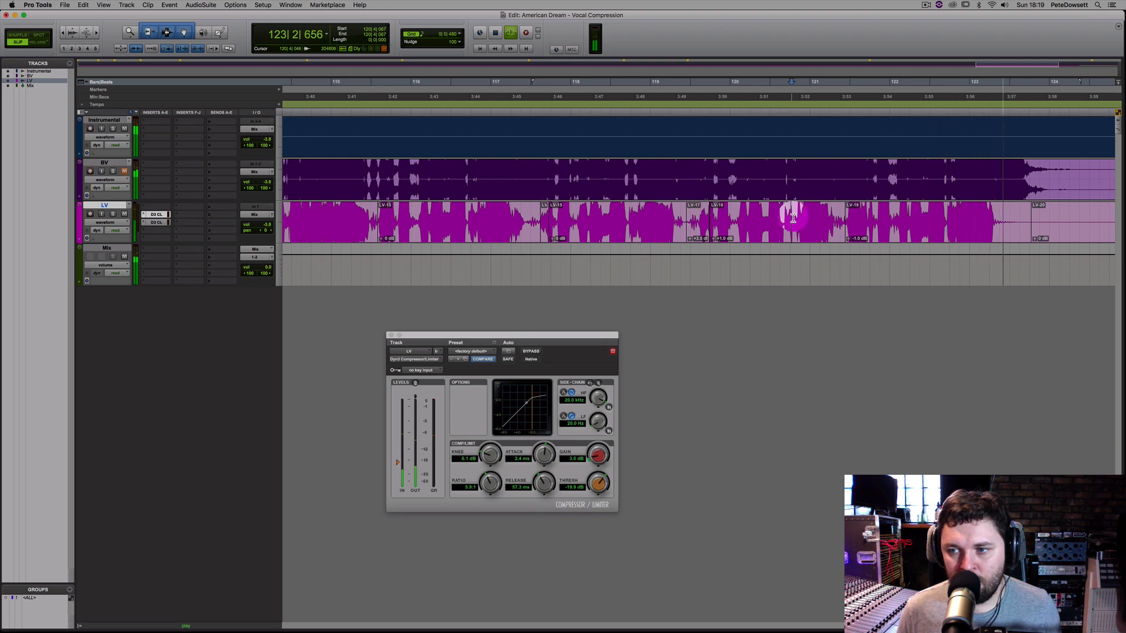
key(r)
key(r)
click(322, 216)
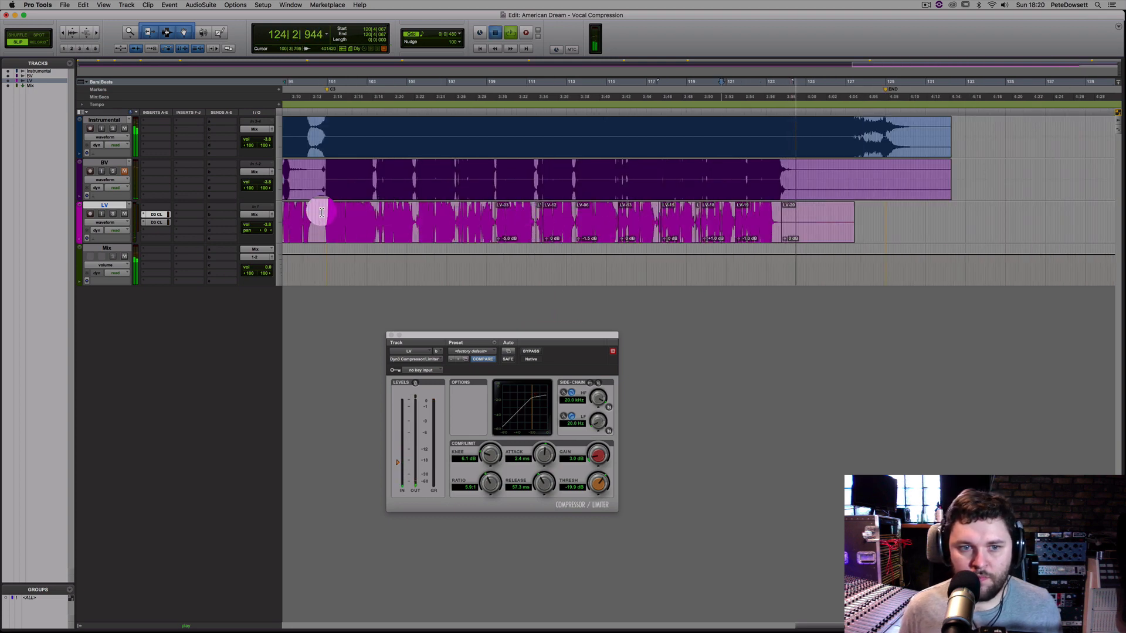
key(space)
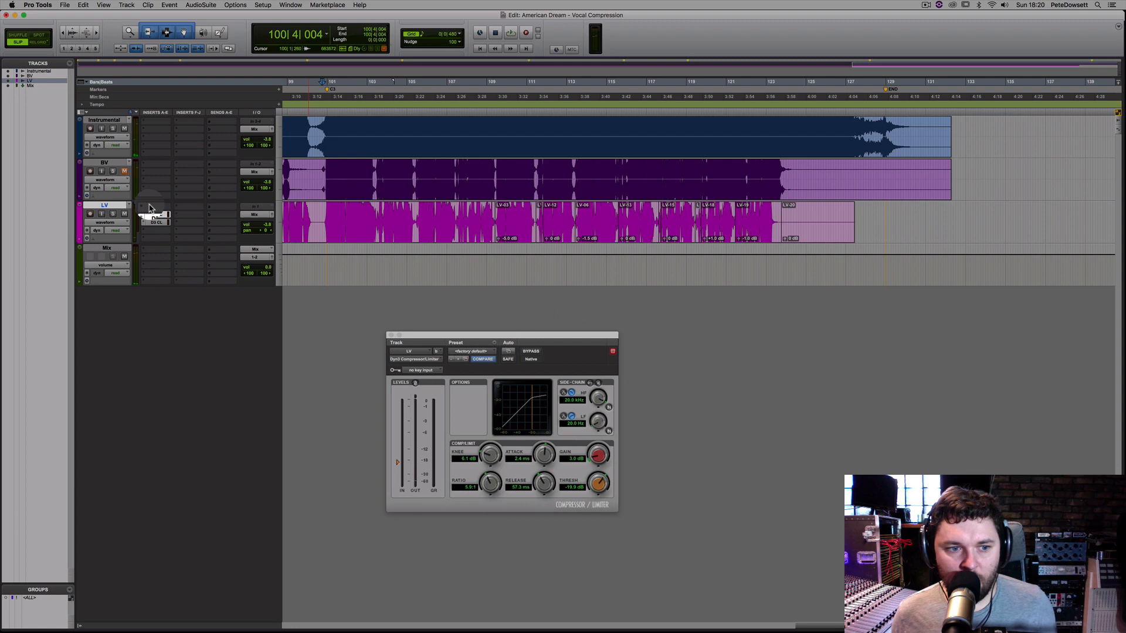
- Duplicate the LV track once with its playlists, automation, inserts, sends and group assignments
click(126, 4)
click(147, 30)
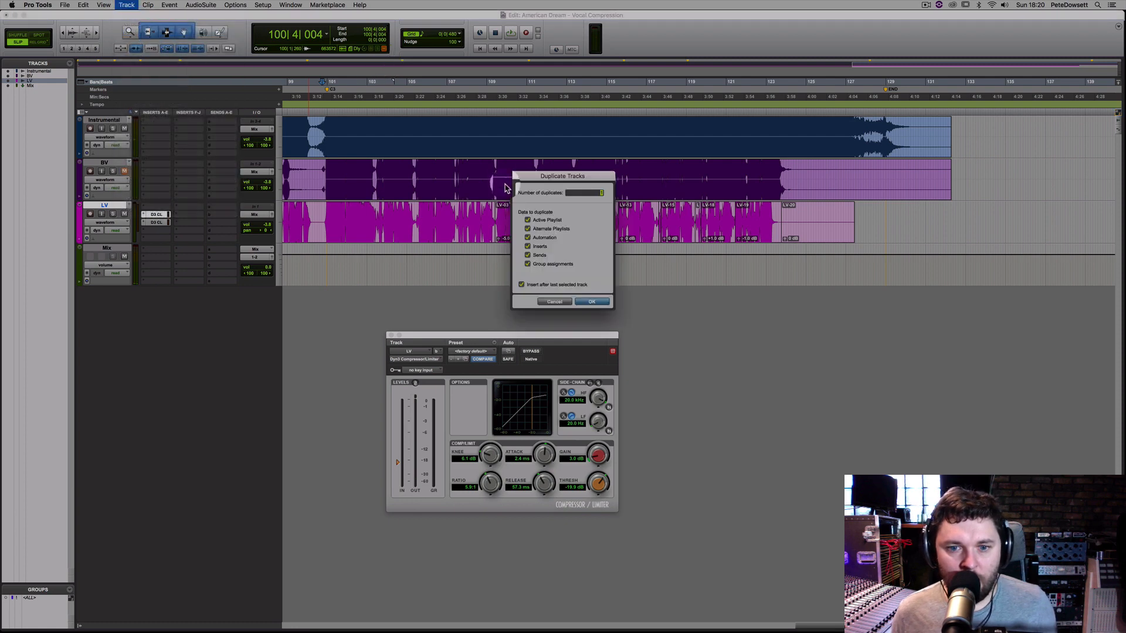
click(591, 301)
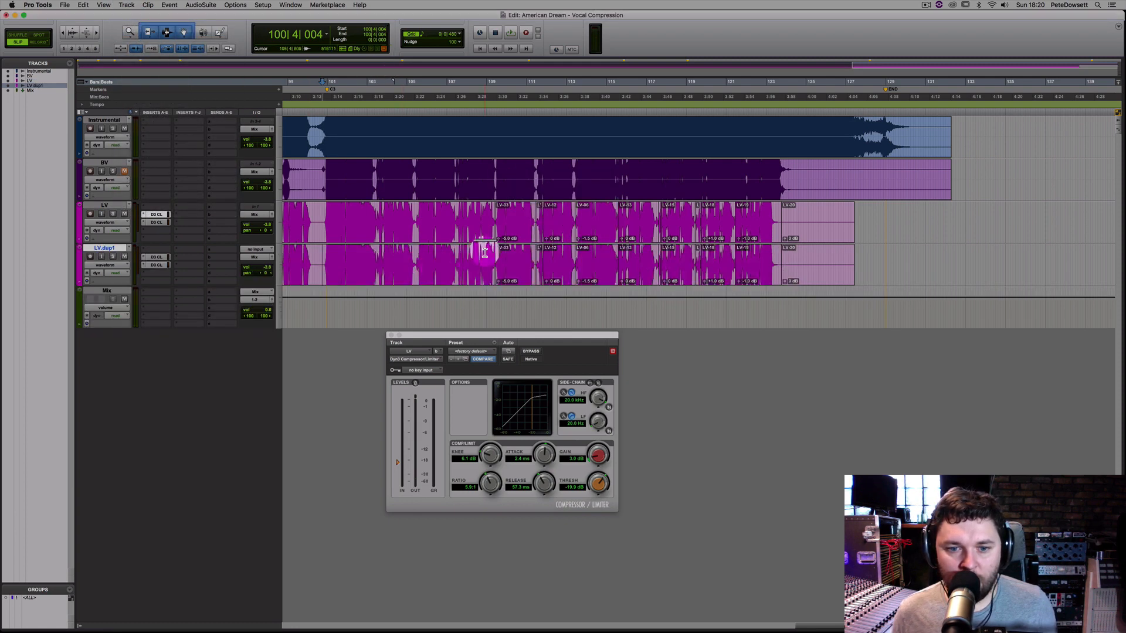
- Remove the clip splits and clip gain changes from LV.dup1 and make both of its compressors inactive
click(505, 254)
drag(804, 297, 895, 294)
ctrl+super+click(159, 258)
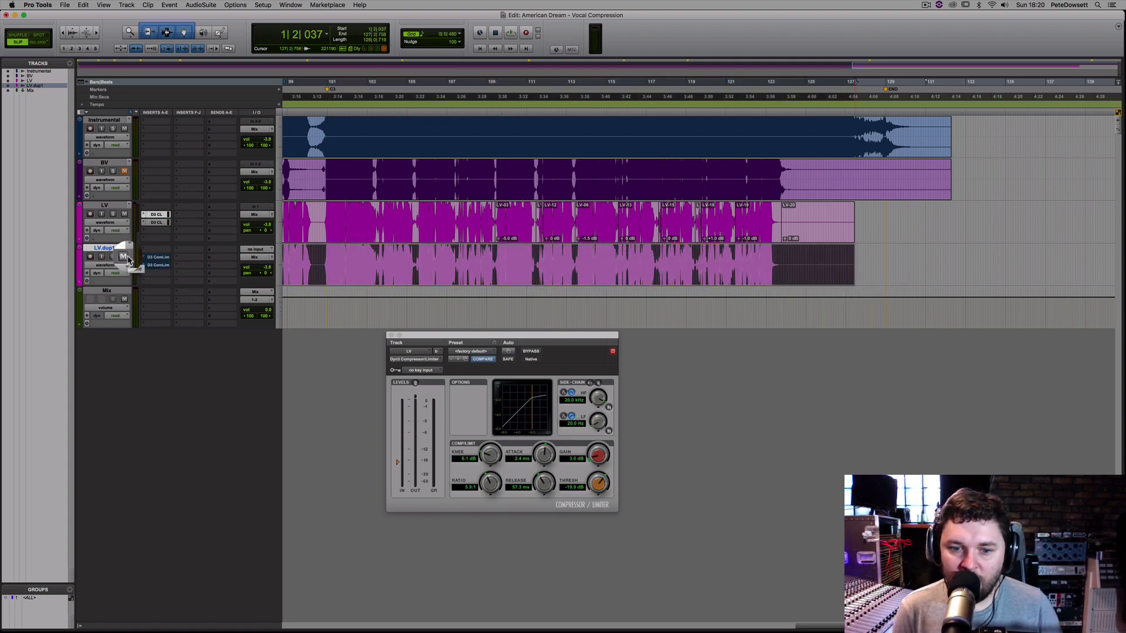
- Play from the end of bar 100, alternating the solo between LV and LV.dup1 to compare the processed and unprocessed vocals
click(321, 208)
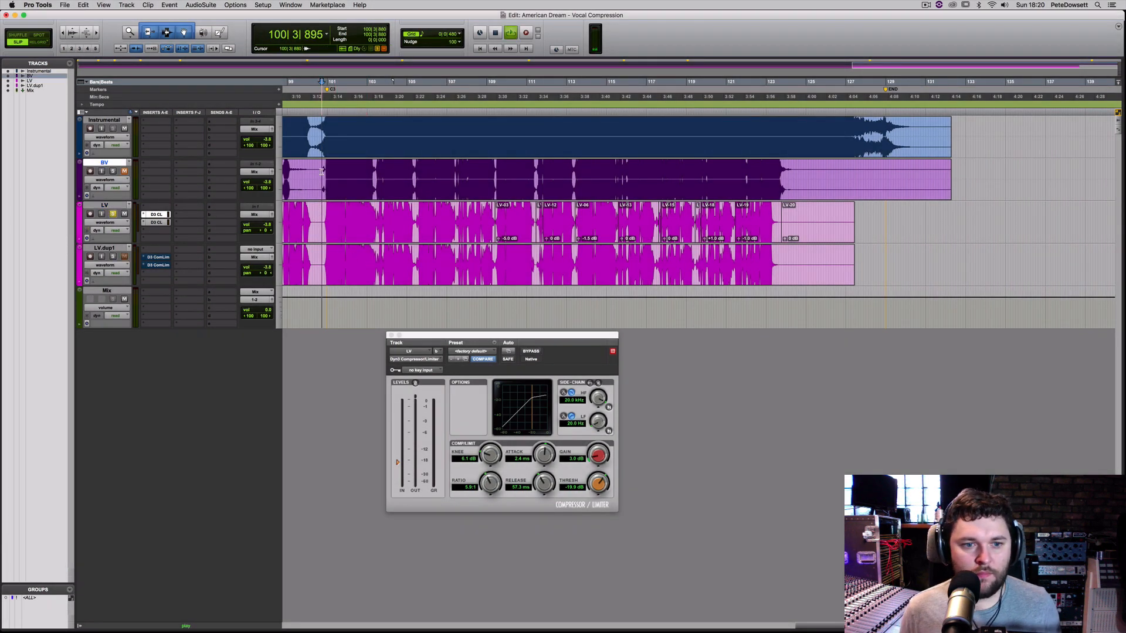
key(space)
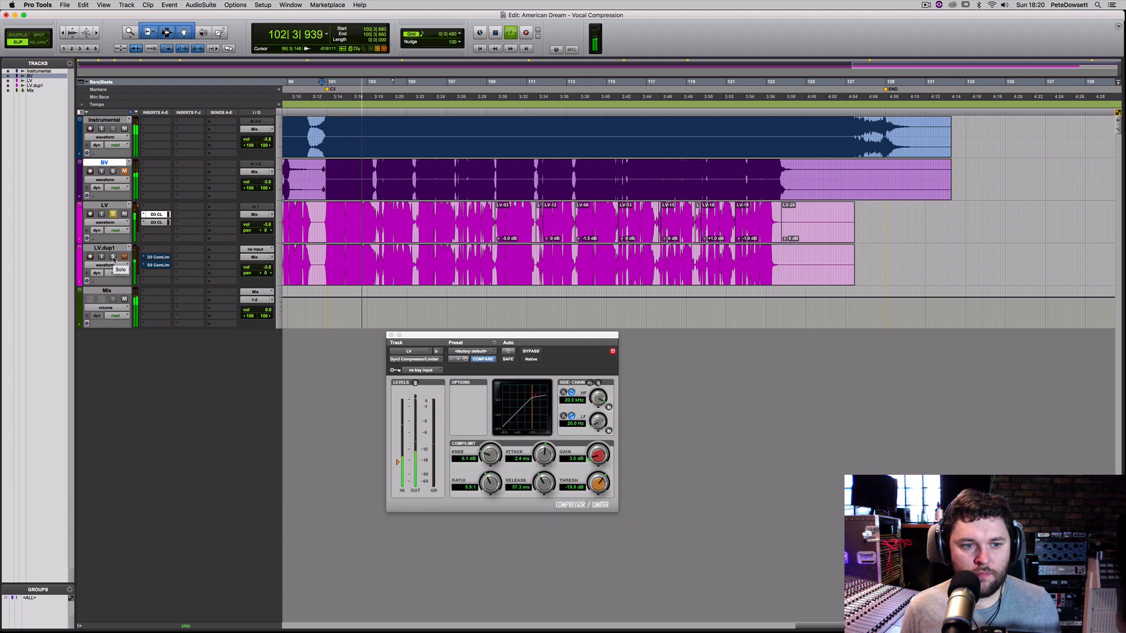
click(114, 257)
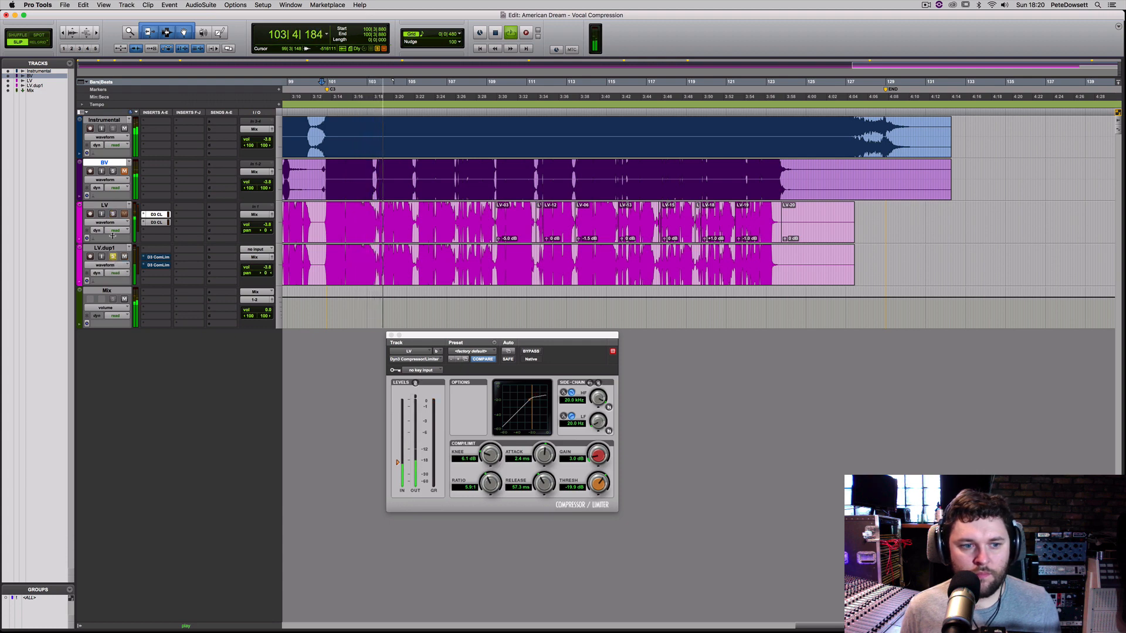
click(113, 214)
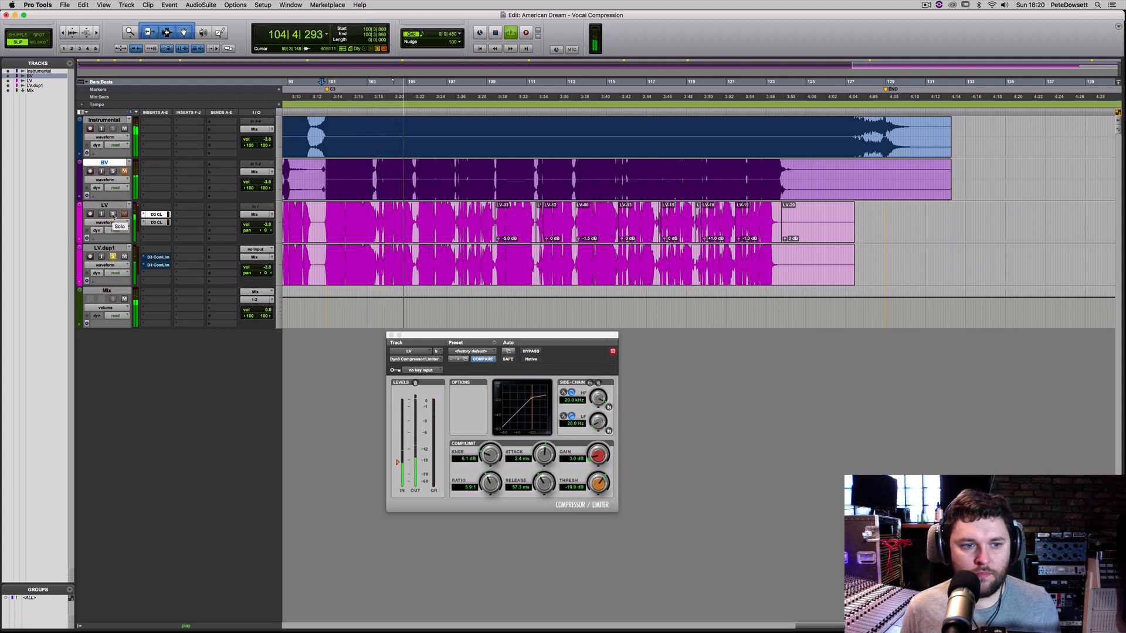
click(113, 214)
click(113, 257)
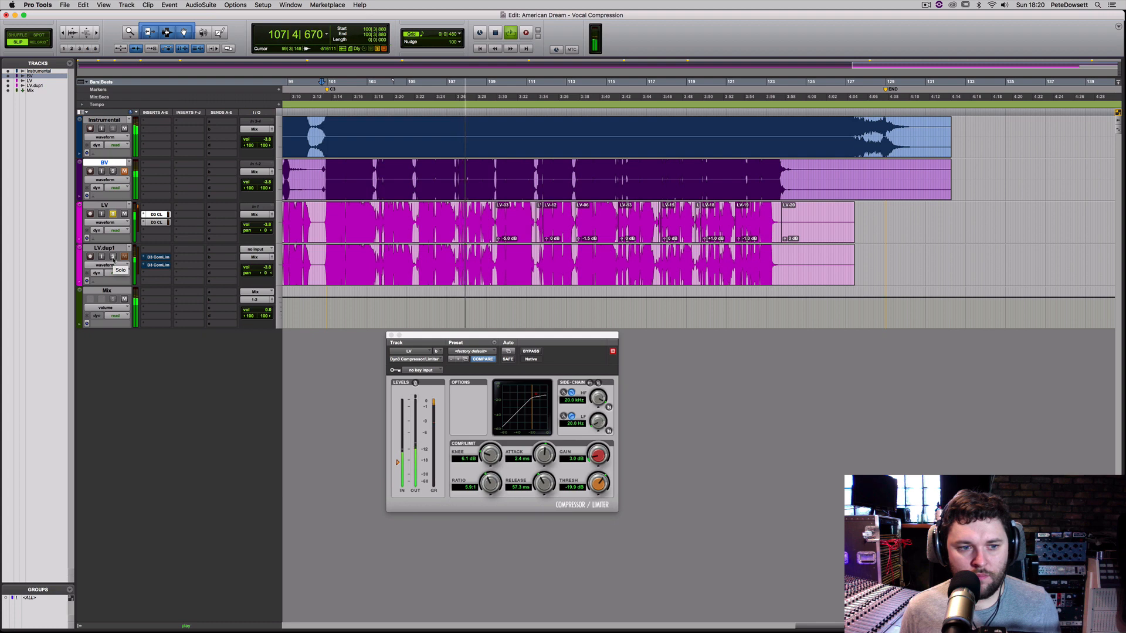
click(113, 256)
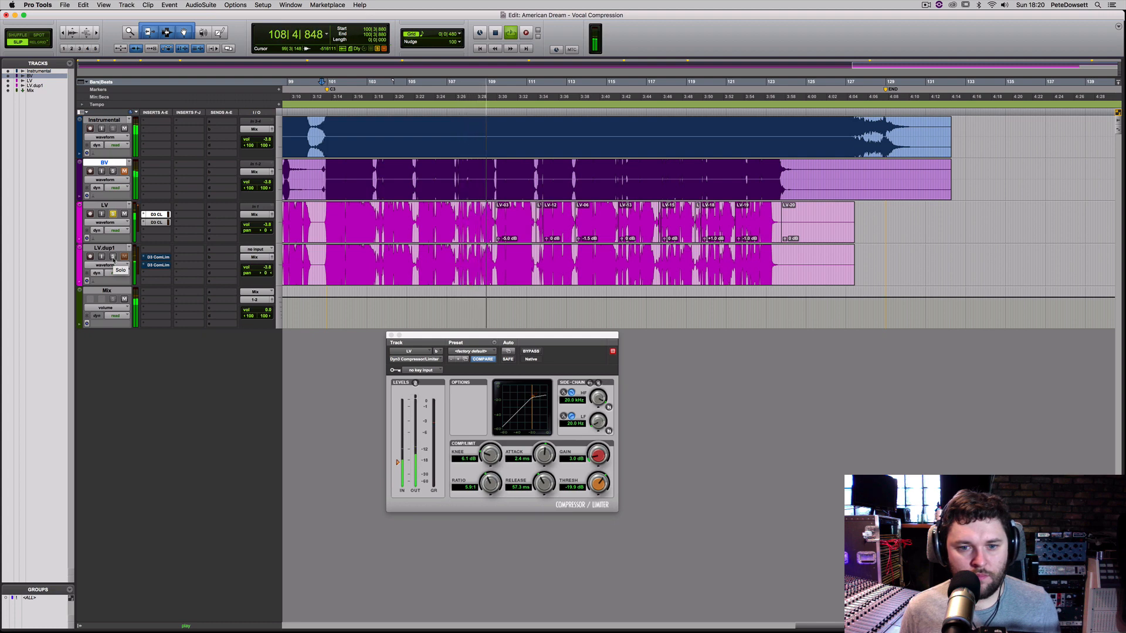
click(113, 214)
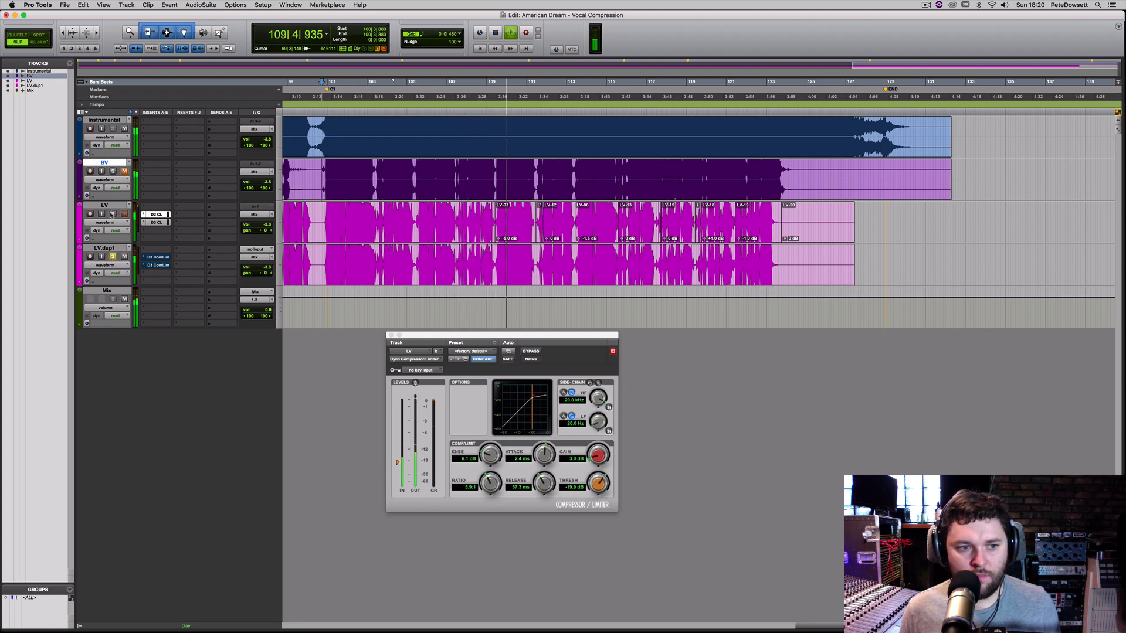
click(114, 257)
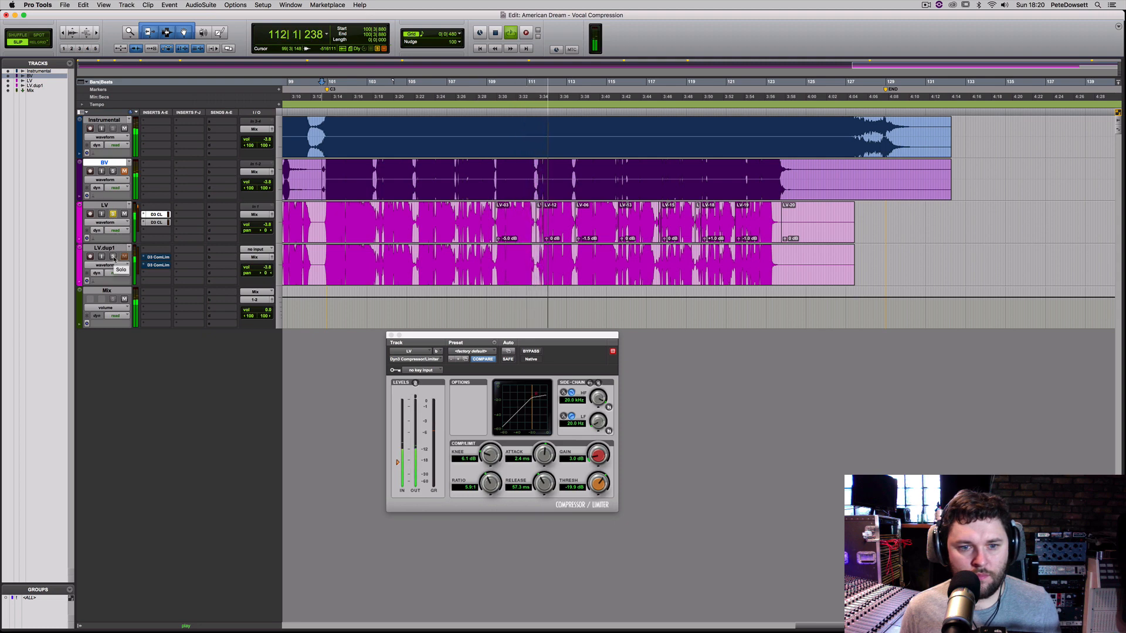
click(113, 214)
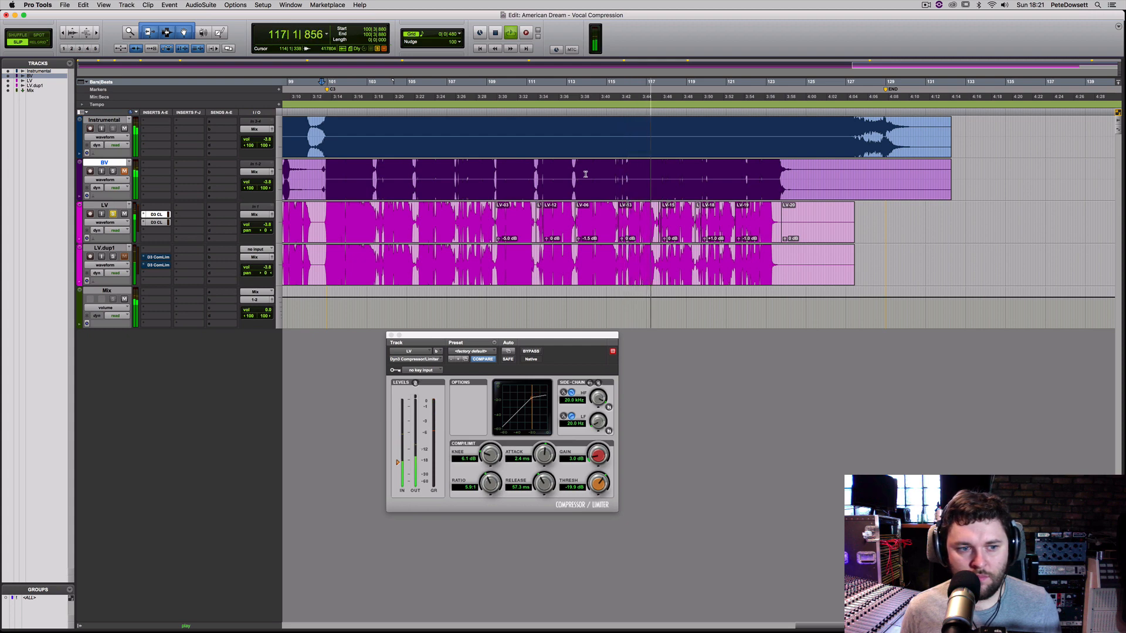
super+click(113, 256)
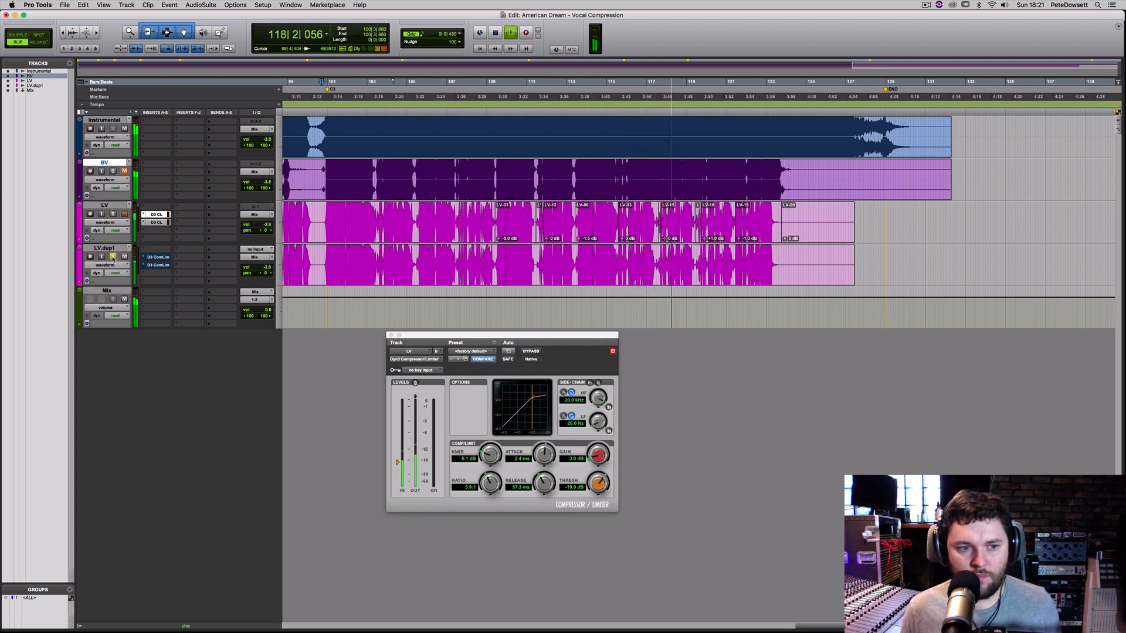
super+click(113, 214)
super+click(113, 257)
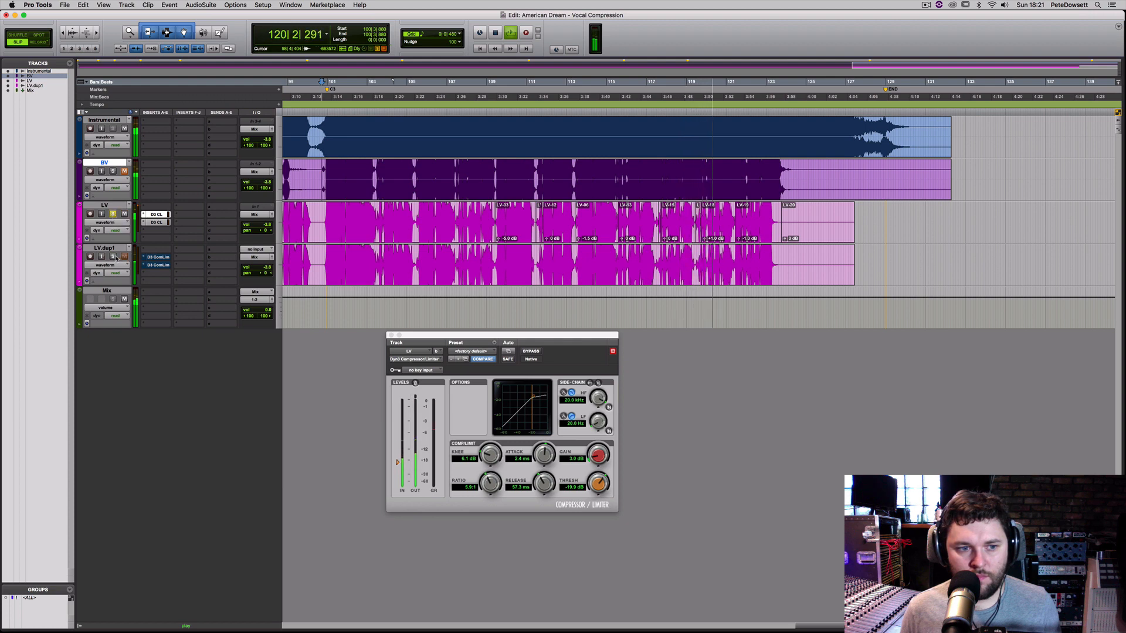
- Swap the solo between LV and LV.dup1 once more during playback, and stop
super+click(113, 214)
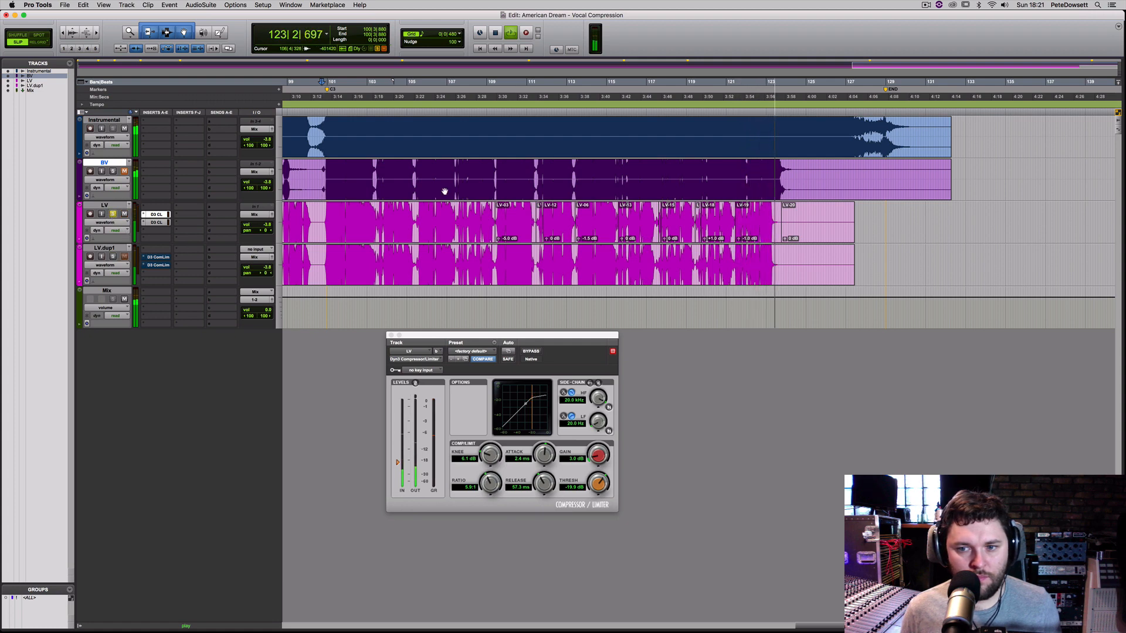
key(space)
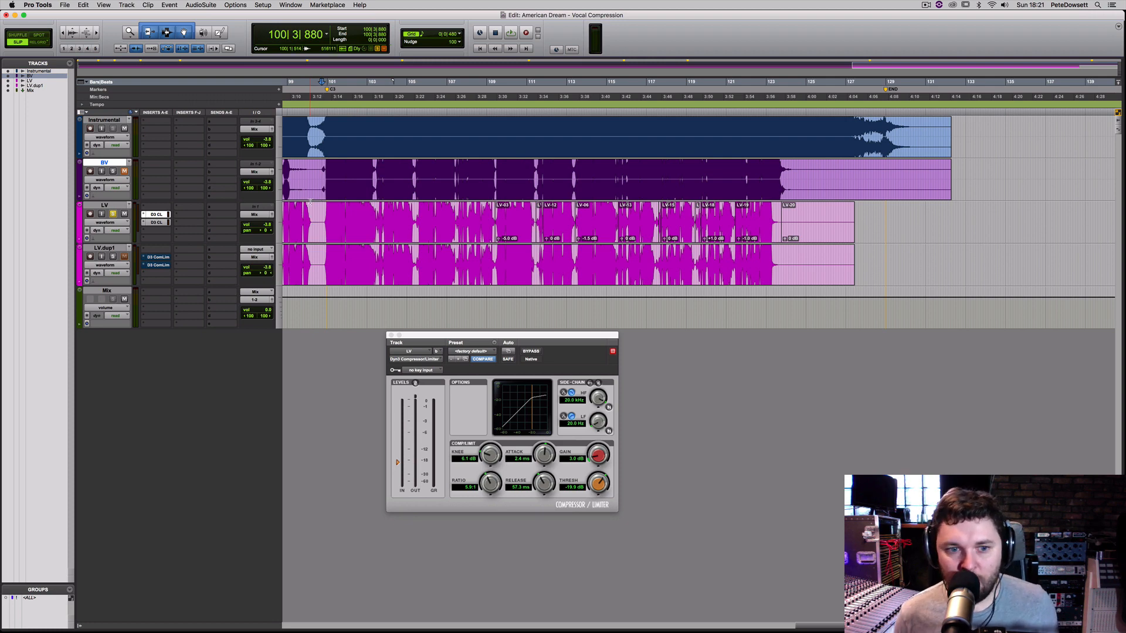
- Select the LV vocal from the end of bar 100 to its last phrase and insert an EQ3 7-Band (mono) after its second compressor
drag(321, 217, 786, 223)
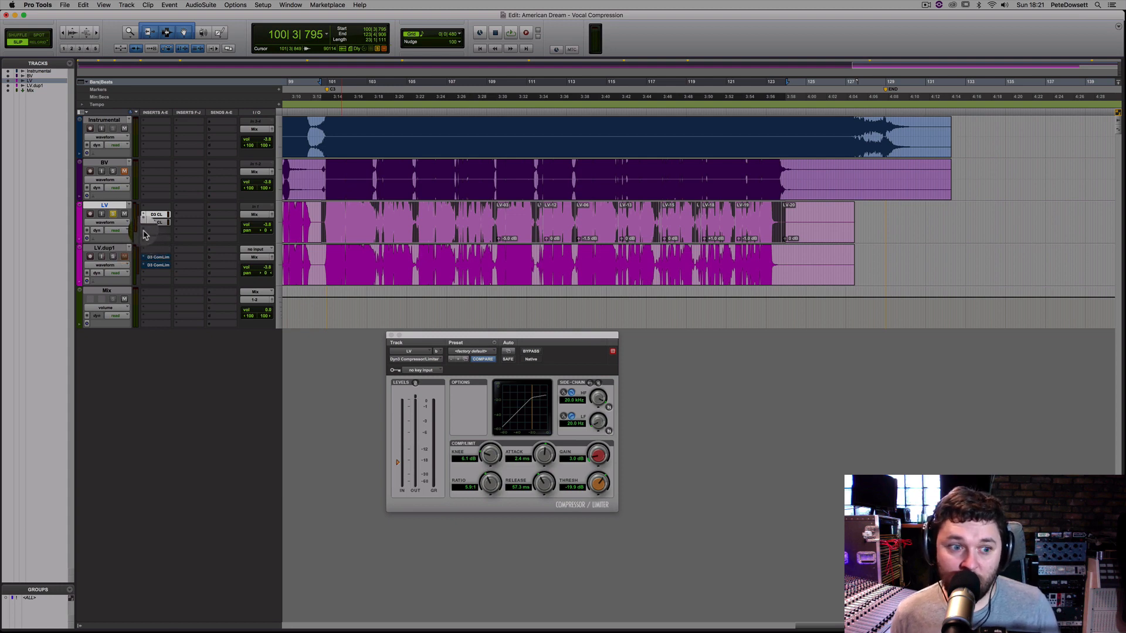
click(145, 235)
mouse_move(147, 232)
mouse_move(234, 233)
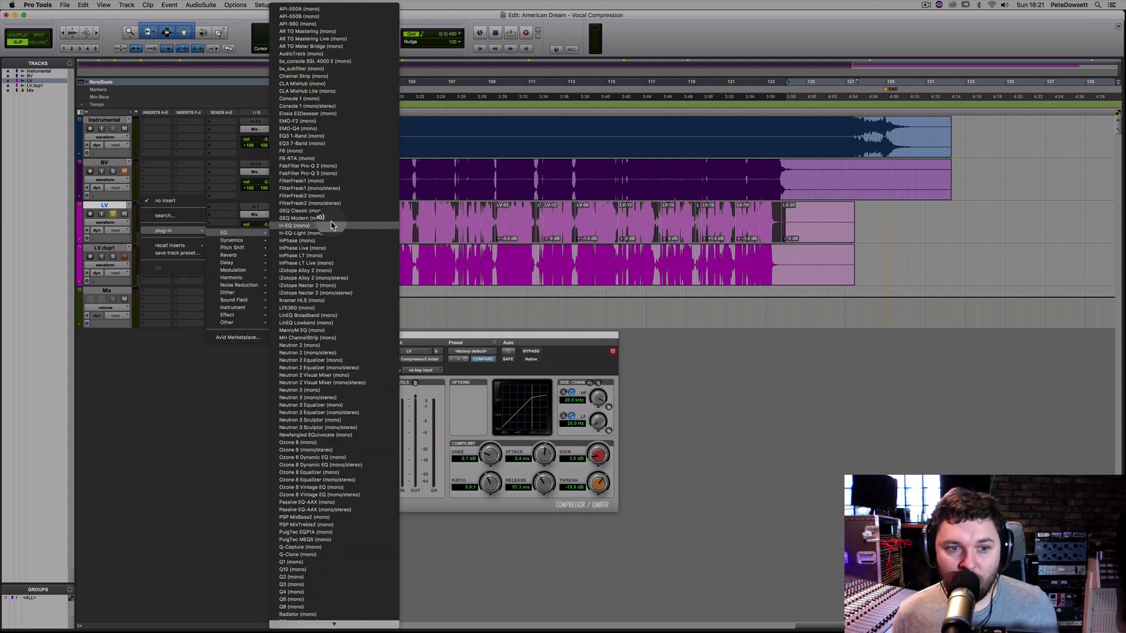
click(313, 144)
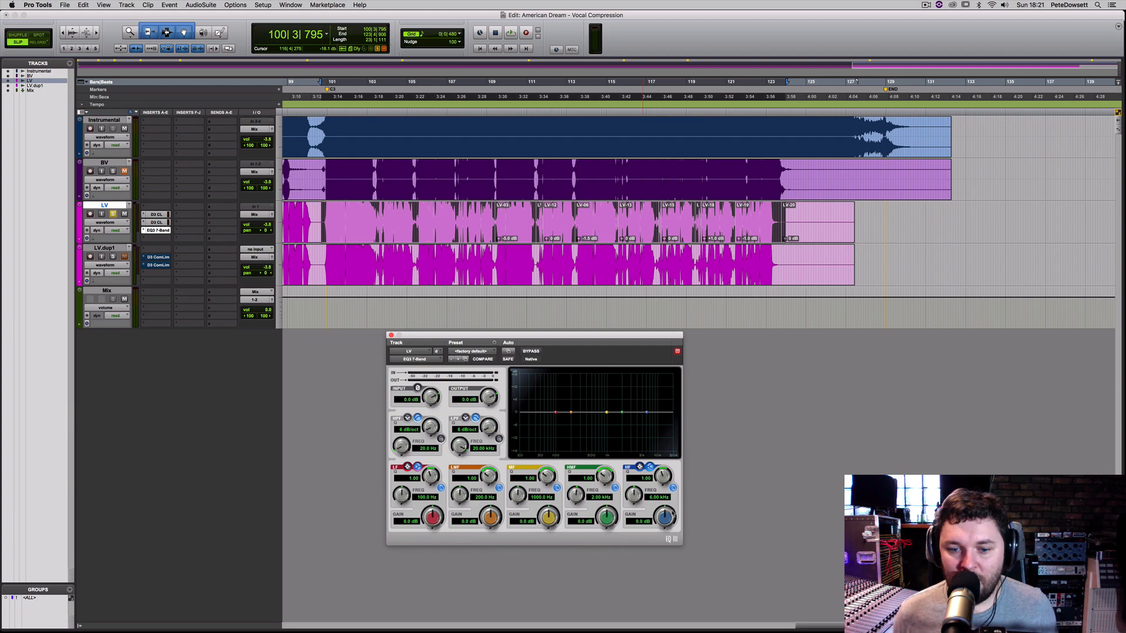
- Boost the EQ's HF band by 5.0 dB at 10.95 kHz during playback, comparing against bypass
key(space)
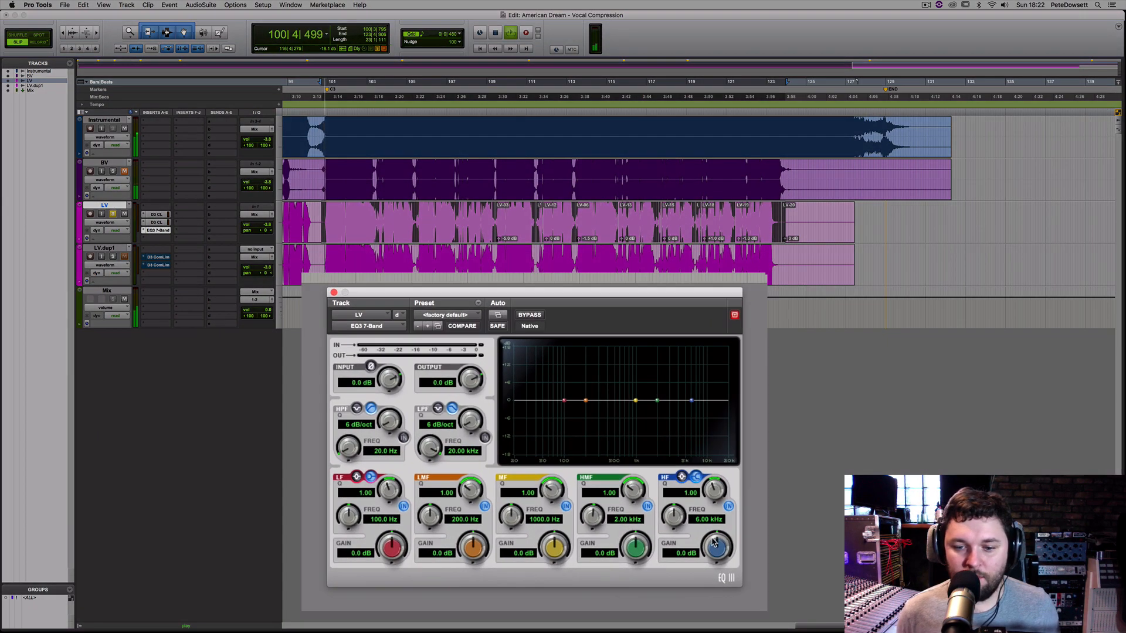
drag(664, 516, 664, 510)
drag(717, 538, 680, 504)
click(531, 317)
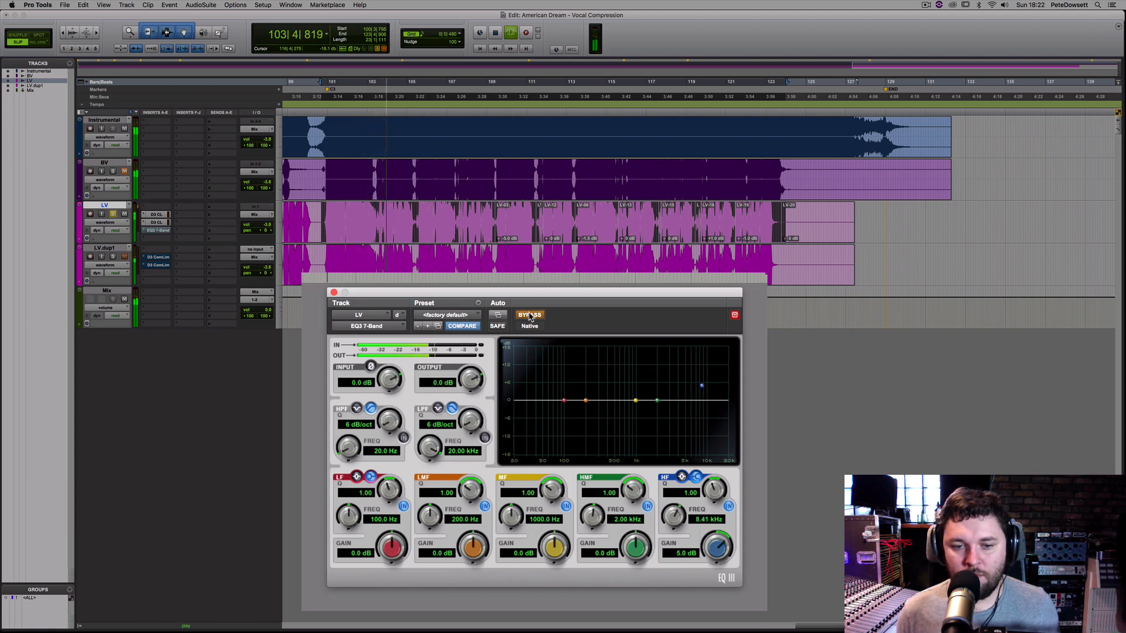
click(530, 316)
drag(715, 547, 676, 512)
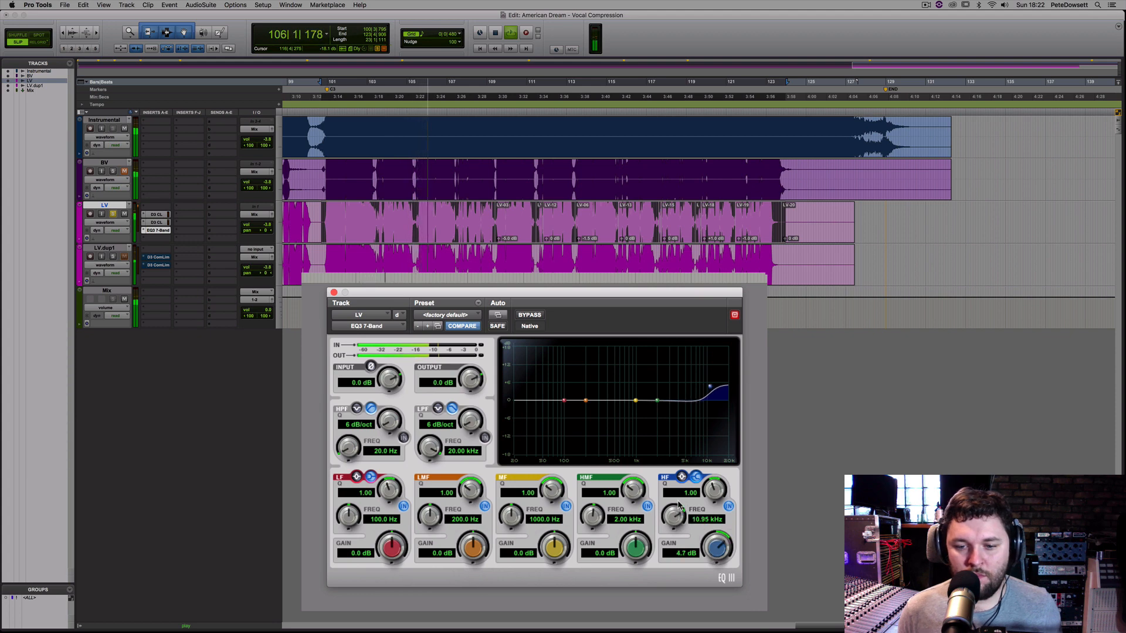
drag(724, 552, 725, 555)
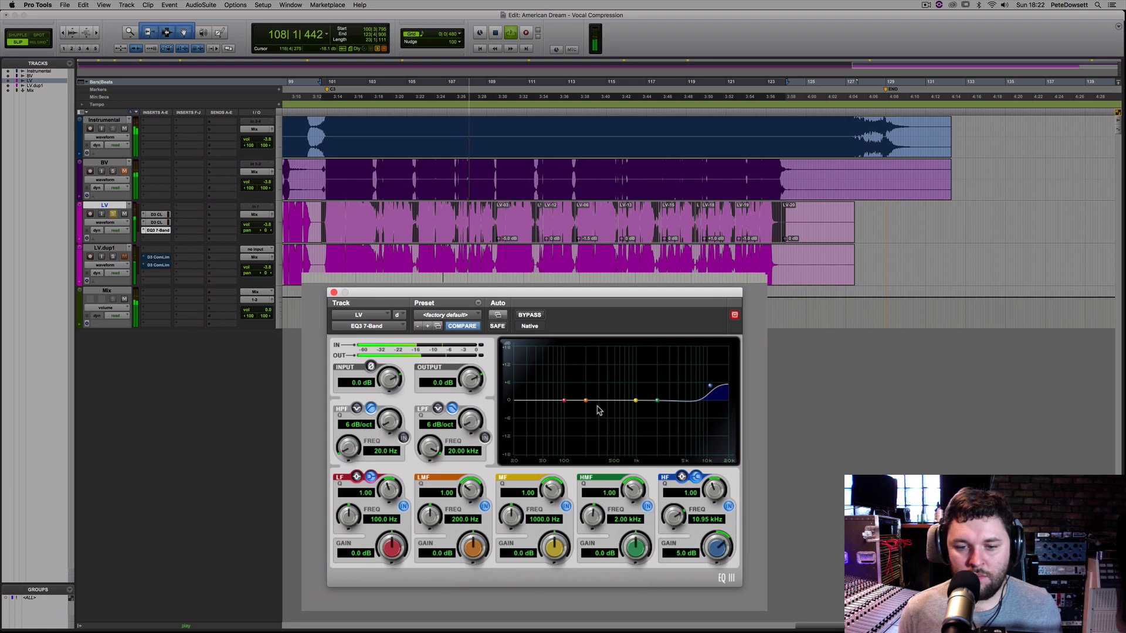
key(space)
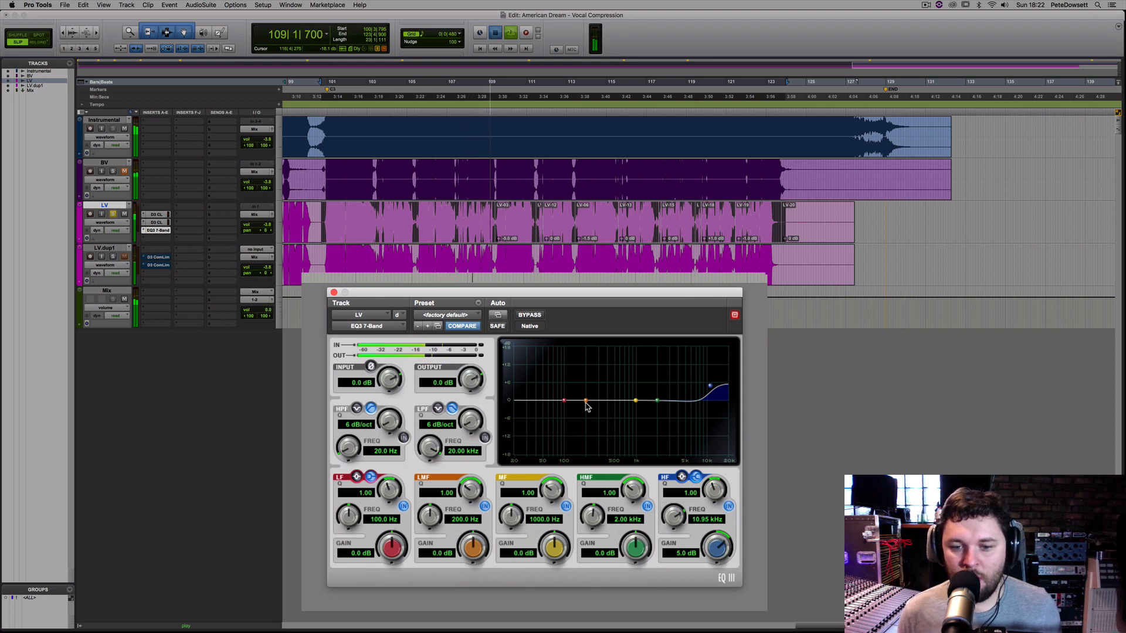
- Replay the selection and boost the EQ's LMF band by 2.0 dB at 134.5 Hz, comparing against bypass
key(space)
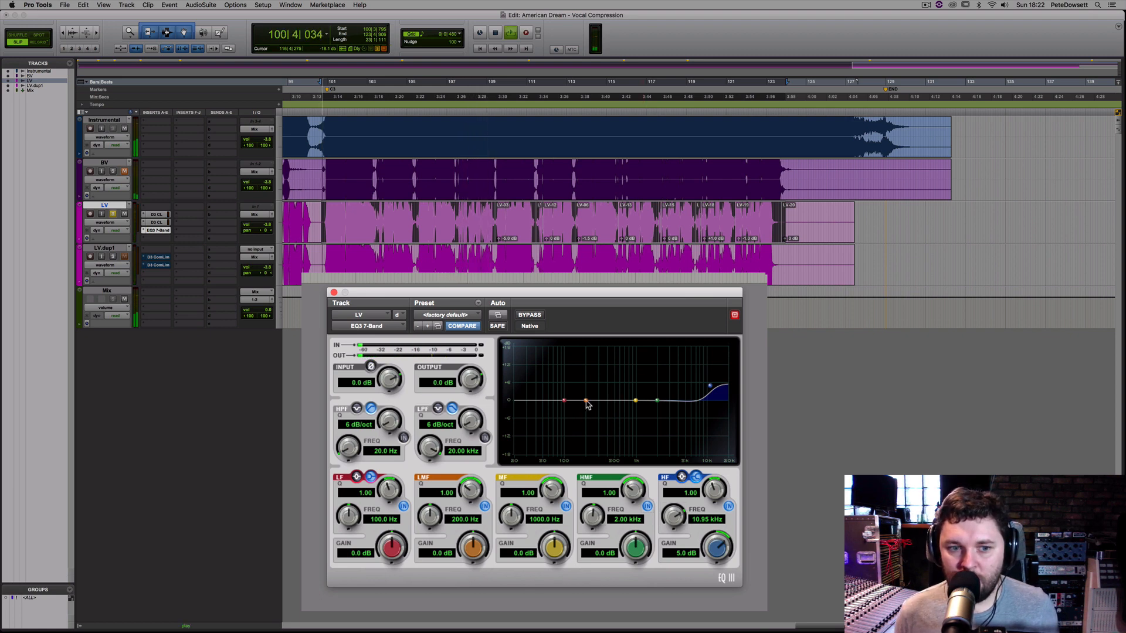
mouse_move(587, 402)
mouse_down()
mouse_move(582, 382)
mouse_move(577, 397)
mouse_up()
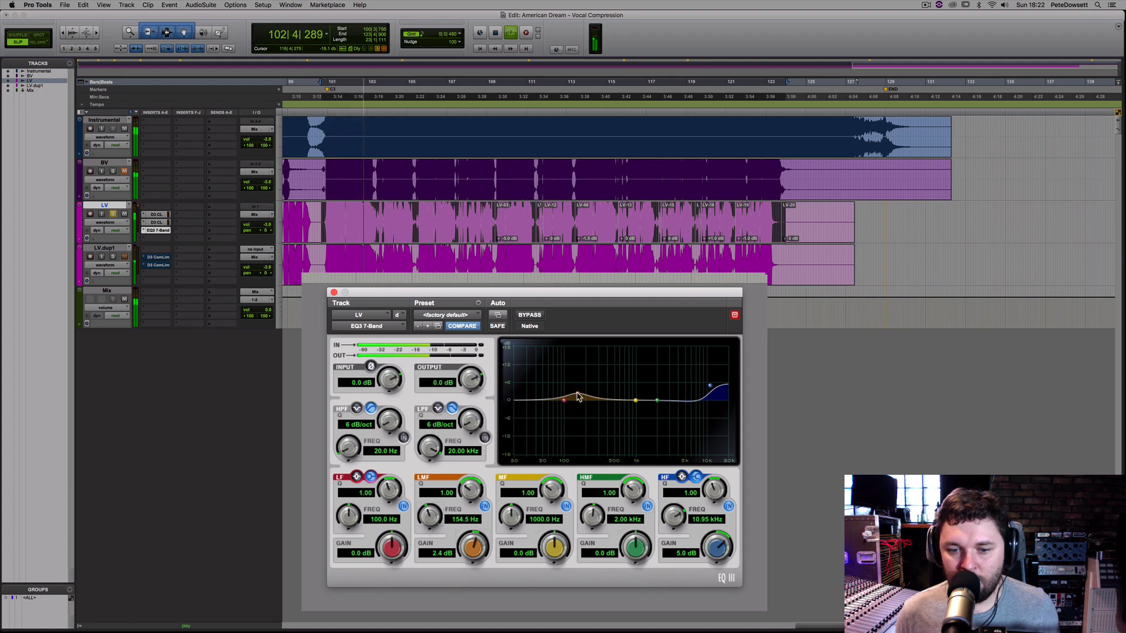
click(529, 317)
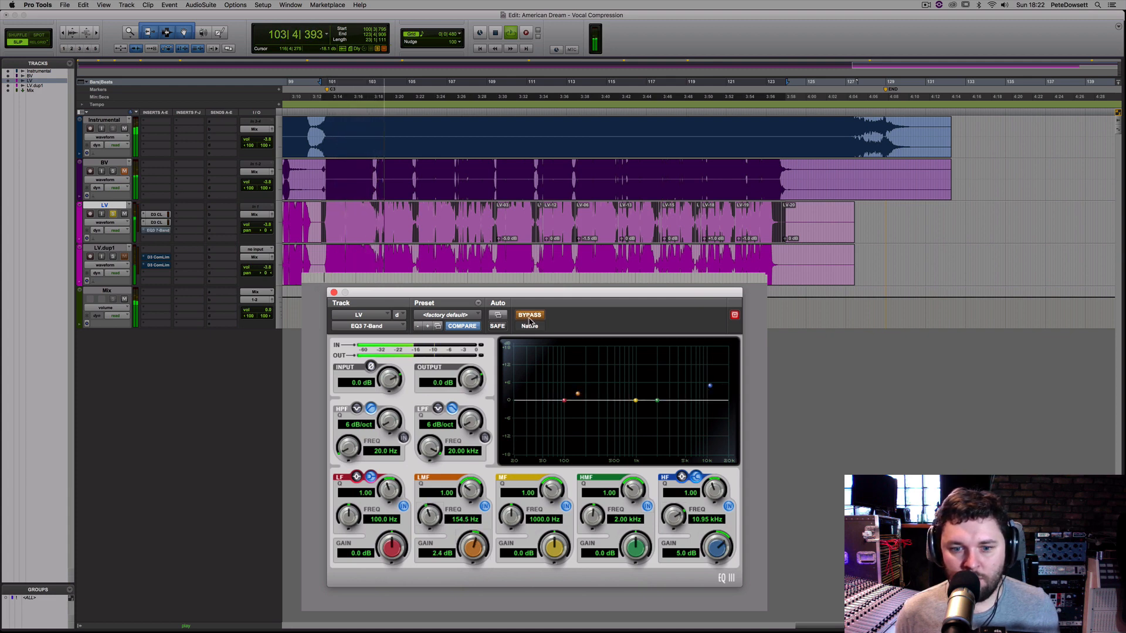
click(530, 316)
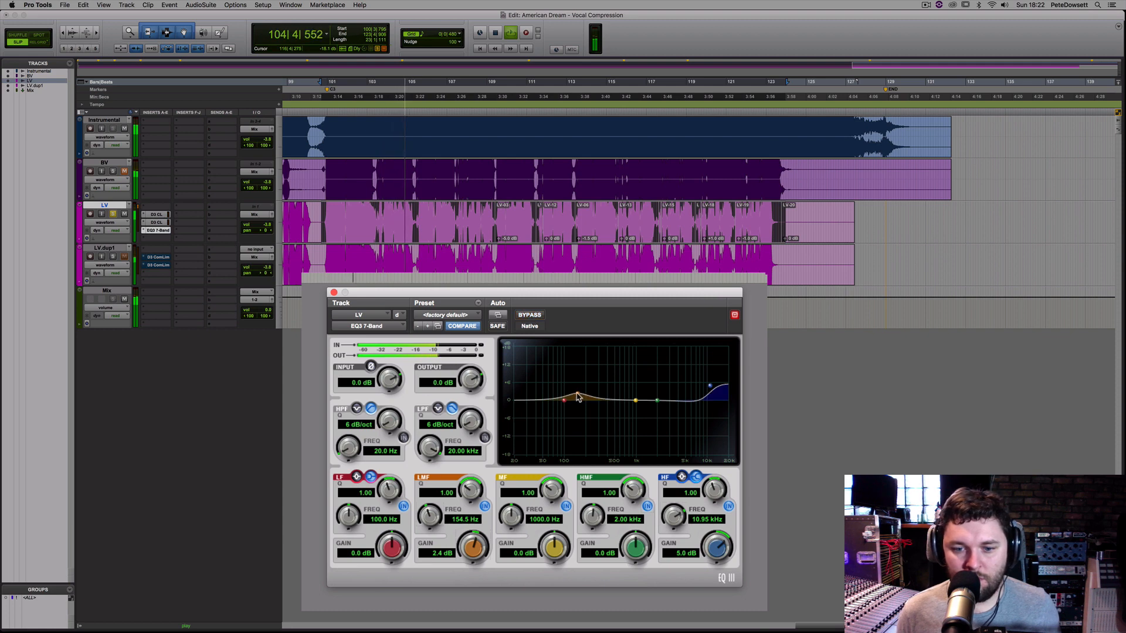
drag(577, 394, 573, 399)
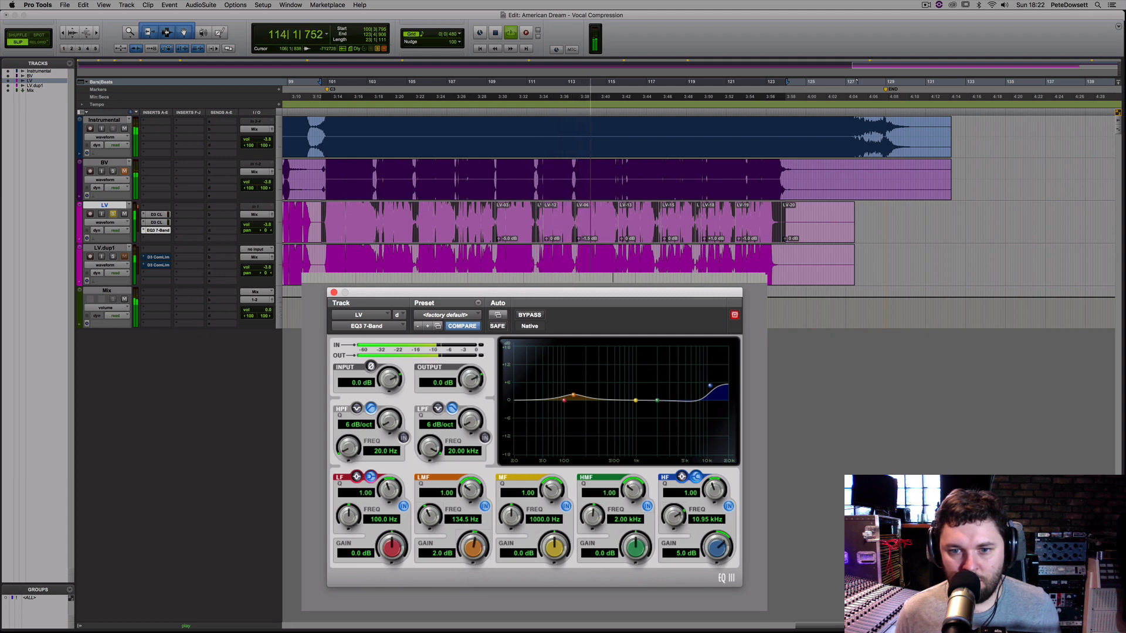
key(space)
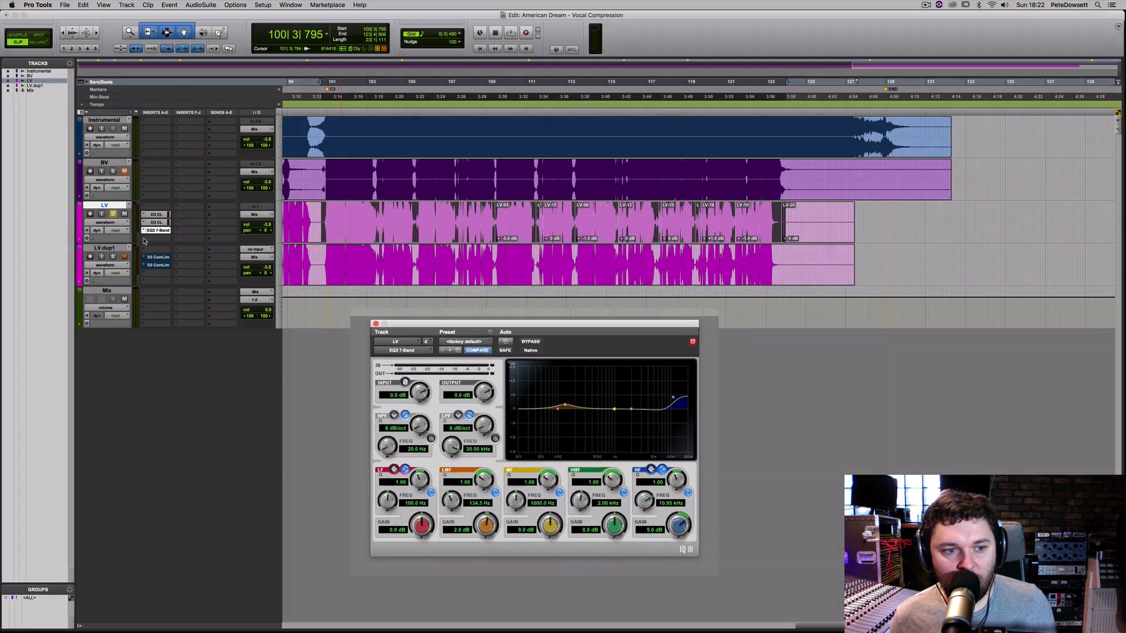
- Insert an L1 limiter after the EQ on LV and set its threshold to -11.2 and out ceiling to -7.0 during playback
click(154, 238)
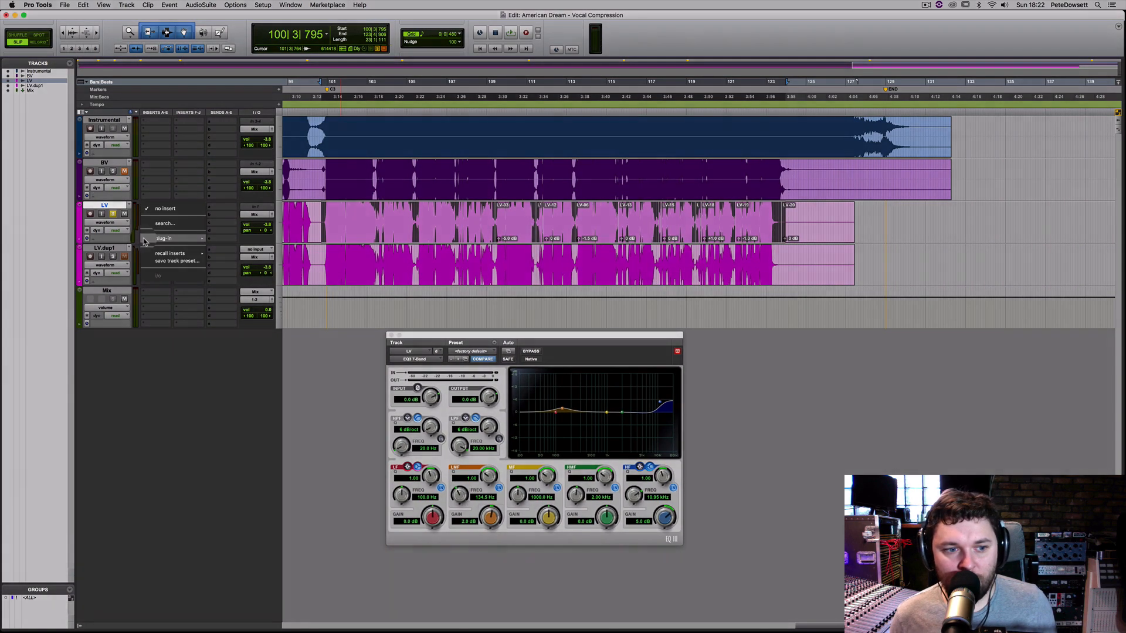
mouse_move(176, 238)
mouse_move(263, 253)
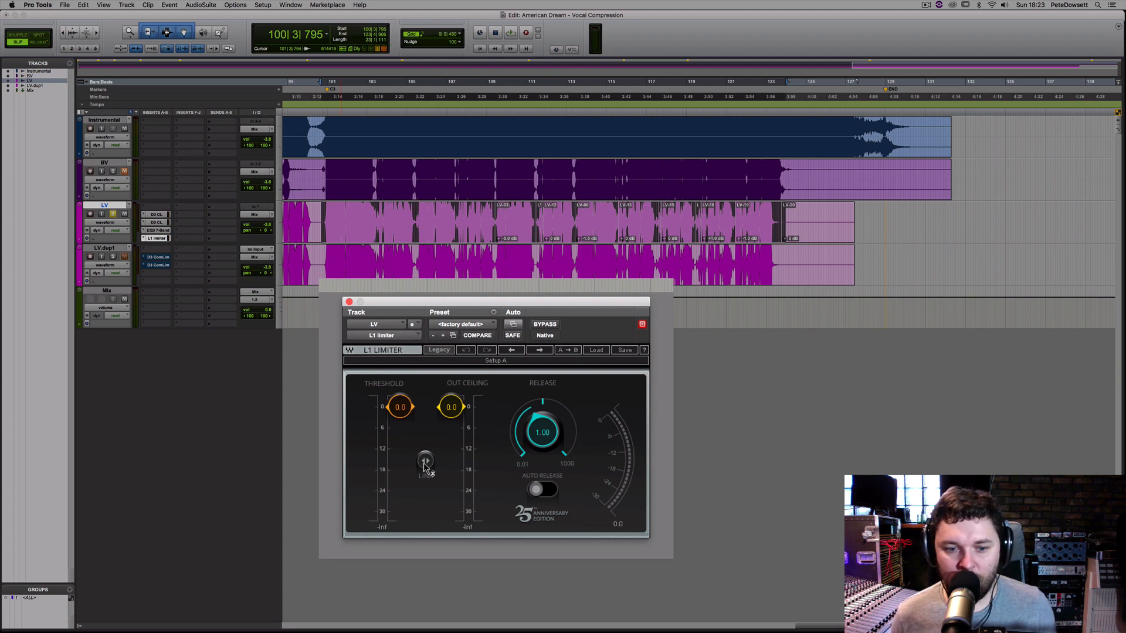
key(space)
drag(426, 466, 425, 507)
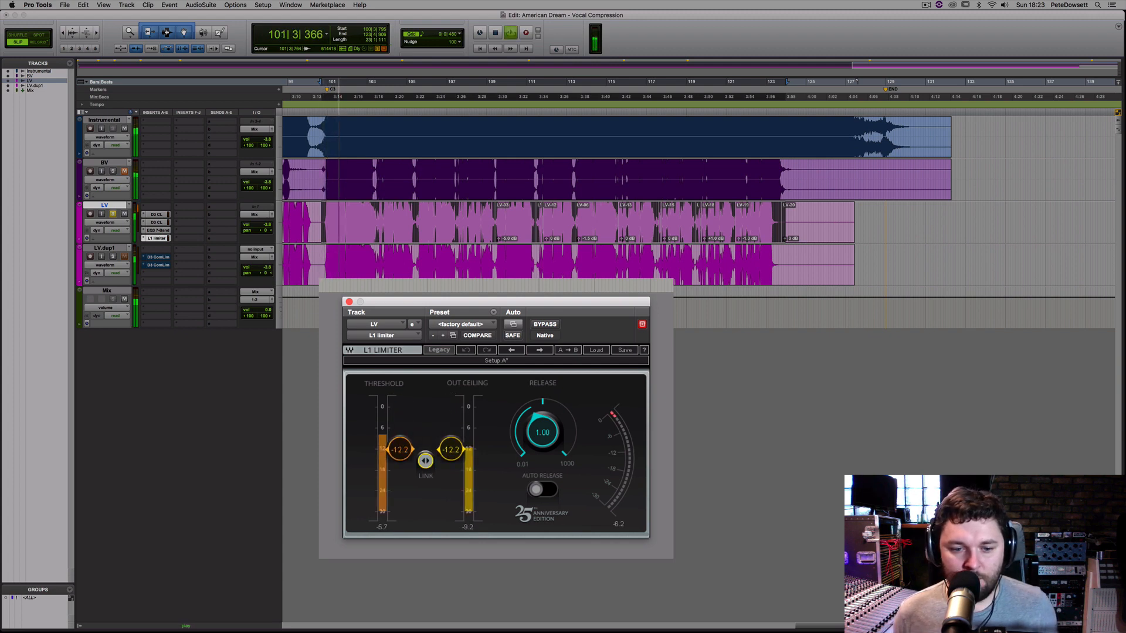
mouse_move(458, 456)
mouse_down()
mouse_move(458, 435)
mouse_move(401, 447)
mouse_move(455, 440)
mouse_up()
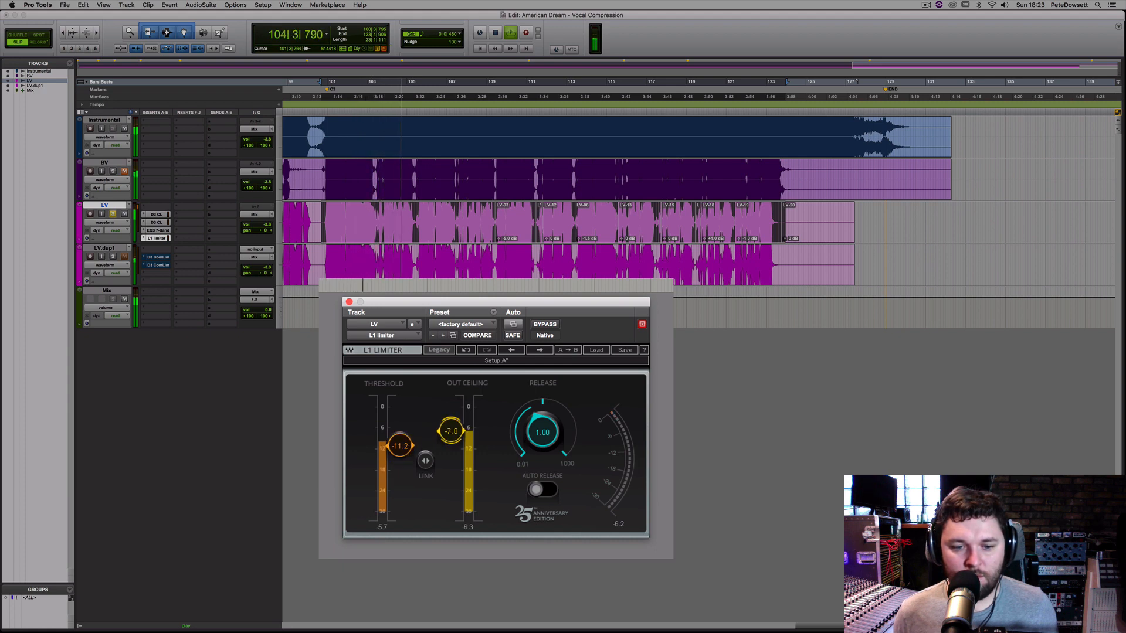
- Compare the vocal with the L1 limiter bypassed, and set its out ceiling to -8.5 and threshold to -10.2
super+click(157, 238)
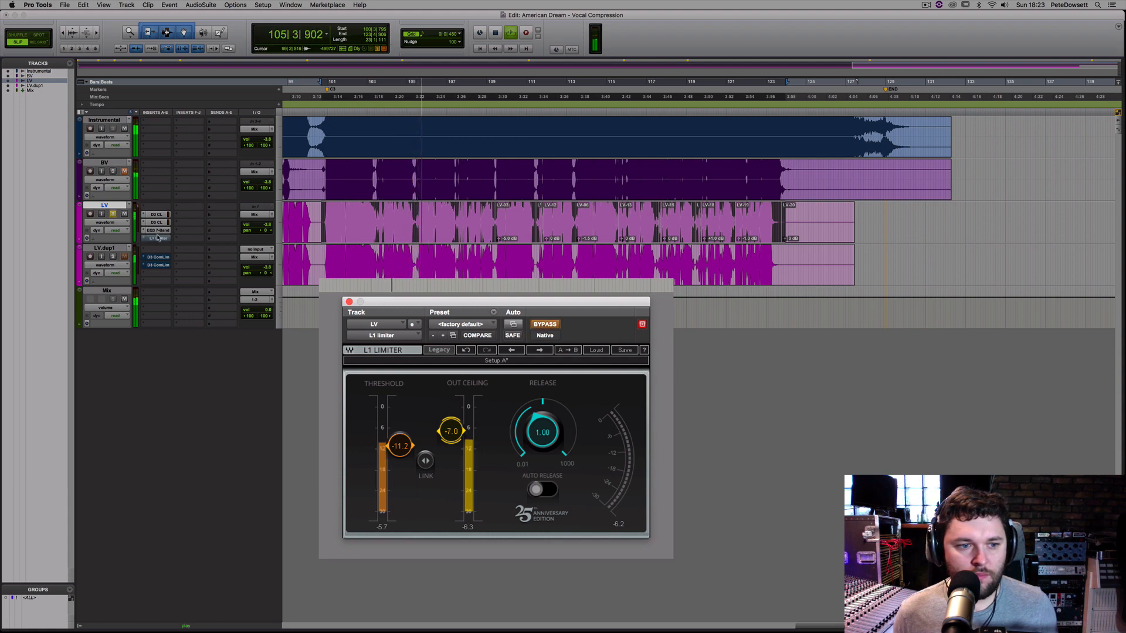
super+click(156, 238)
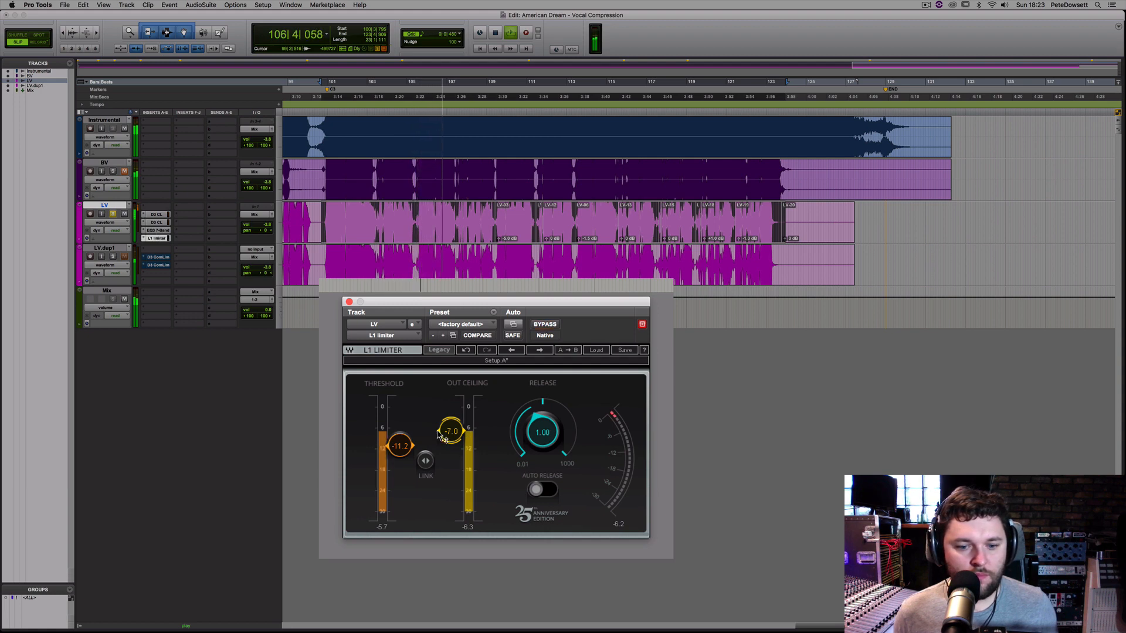
drag(451, 431, 451, 437)
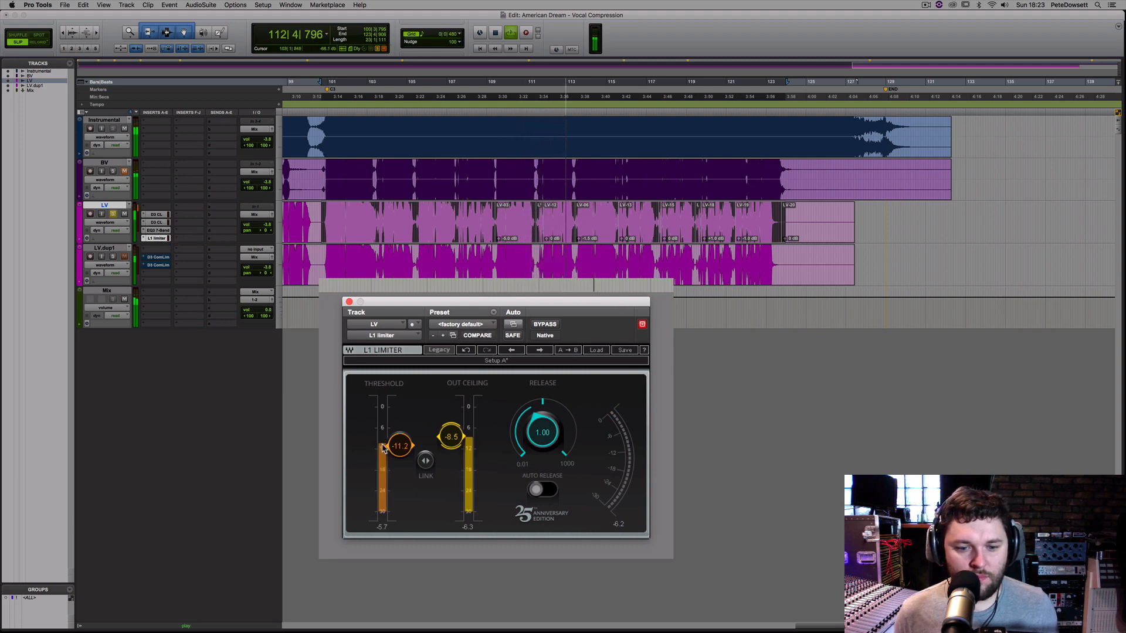
drag(382, 447, 383, 441)
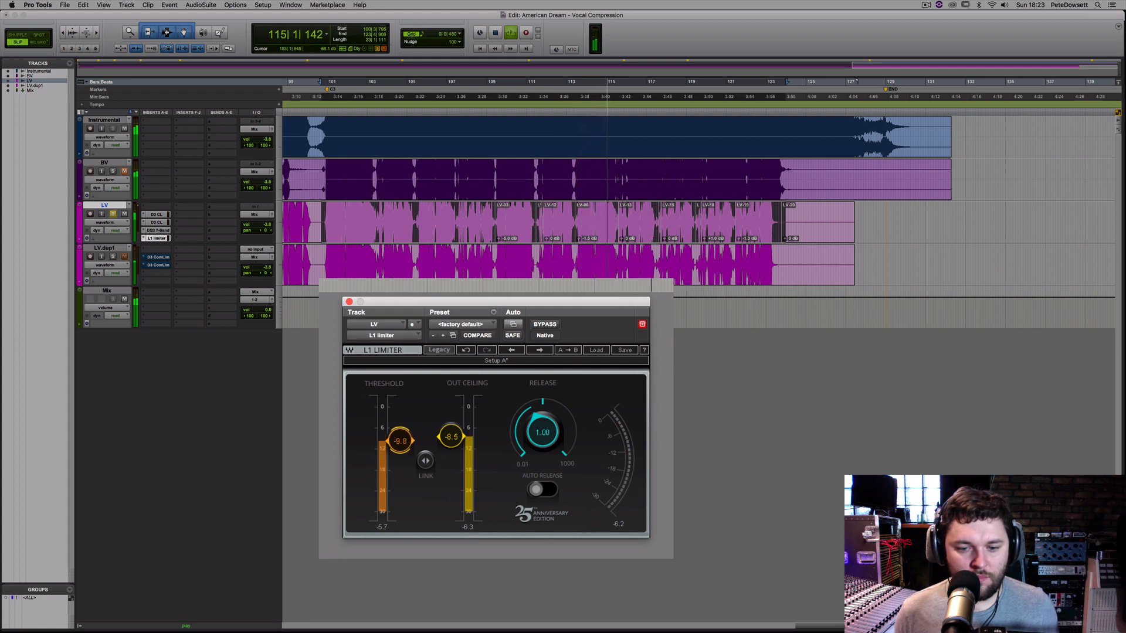
drag(382, 442, 383, 442)
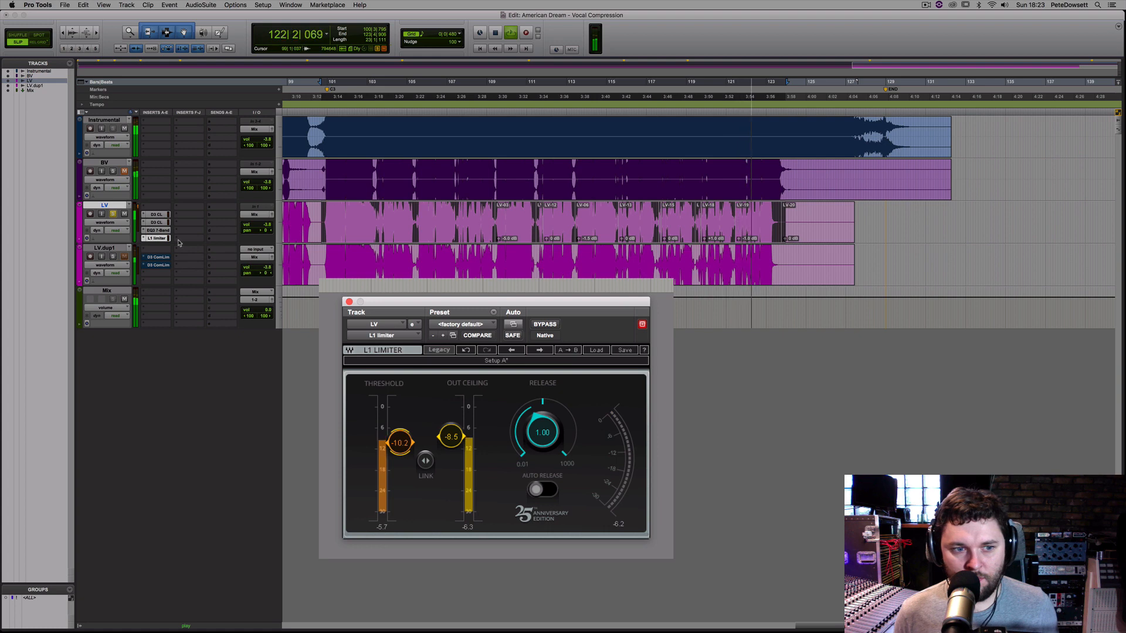
key(space)
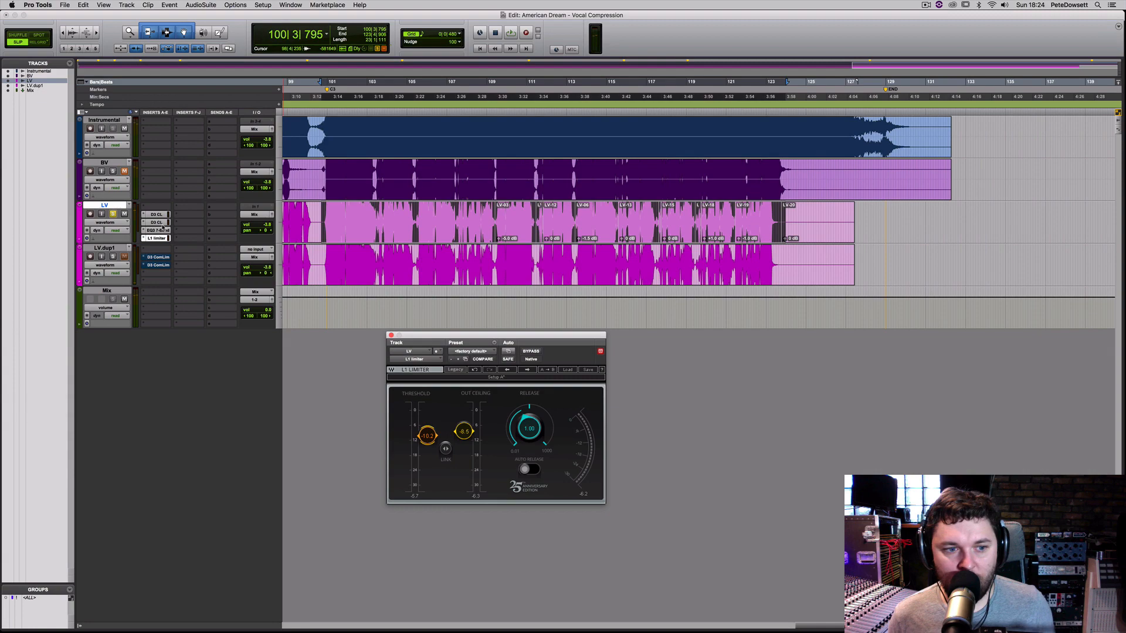
- Set the first LV compressor's threshold to -20.4 dB, attack to 1.7 ms and release to 76.1 ms during playback
click(158, 223)
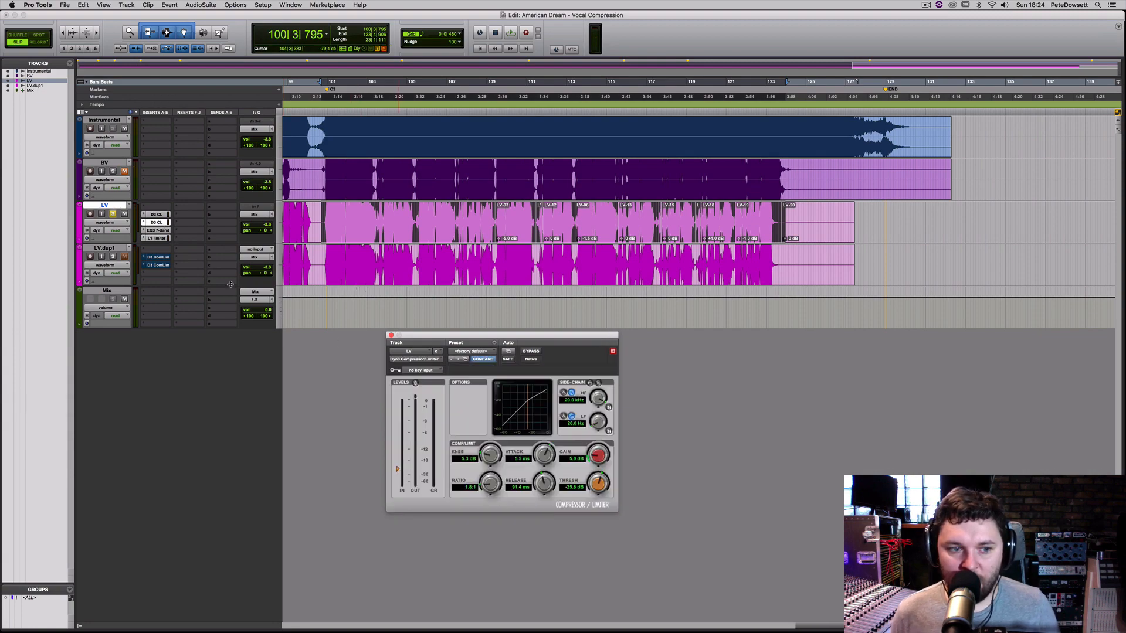
click(155, 214)
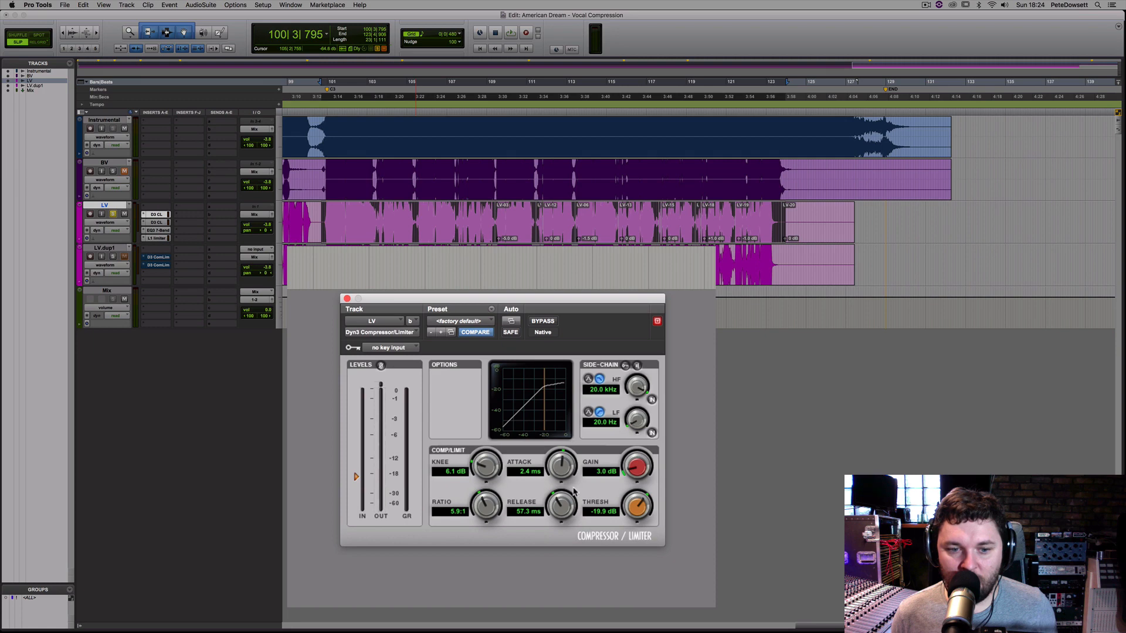
key(space)
drag(636, 515, 632, 515)
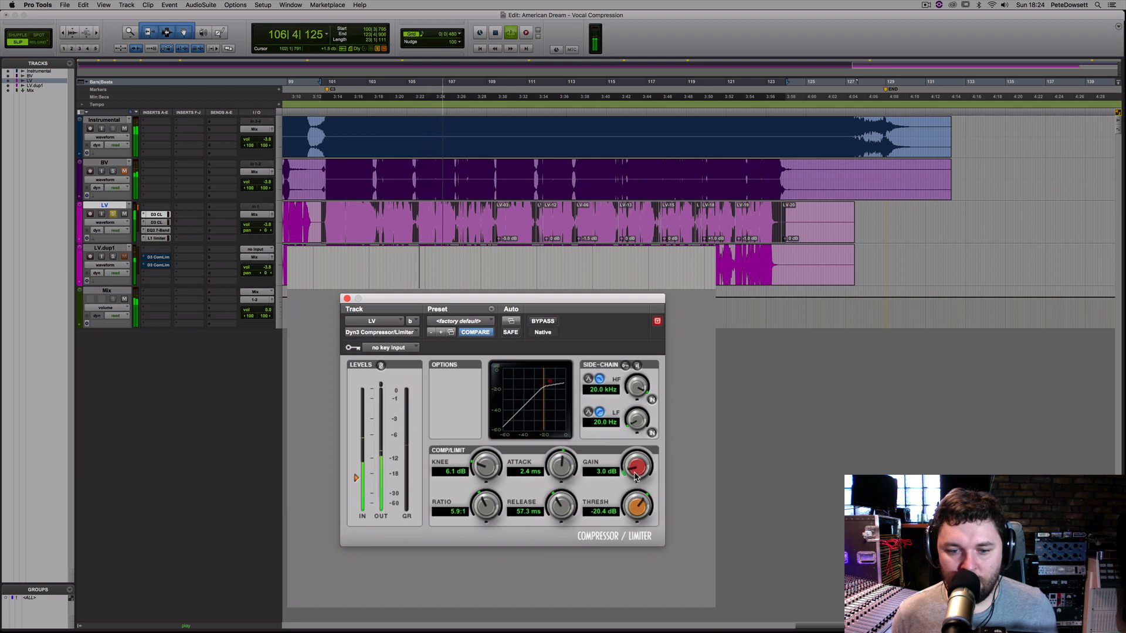
drag(560, 504, 555, 487)
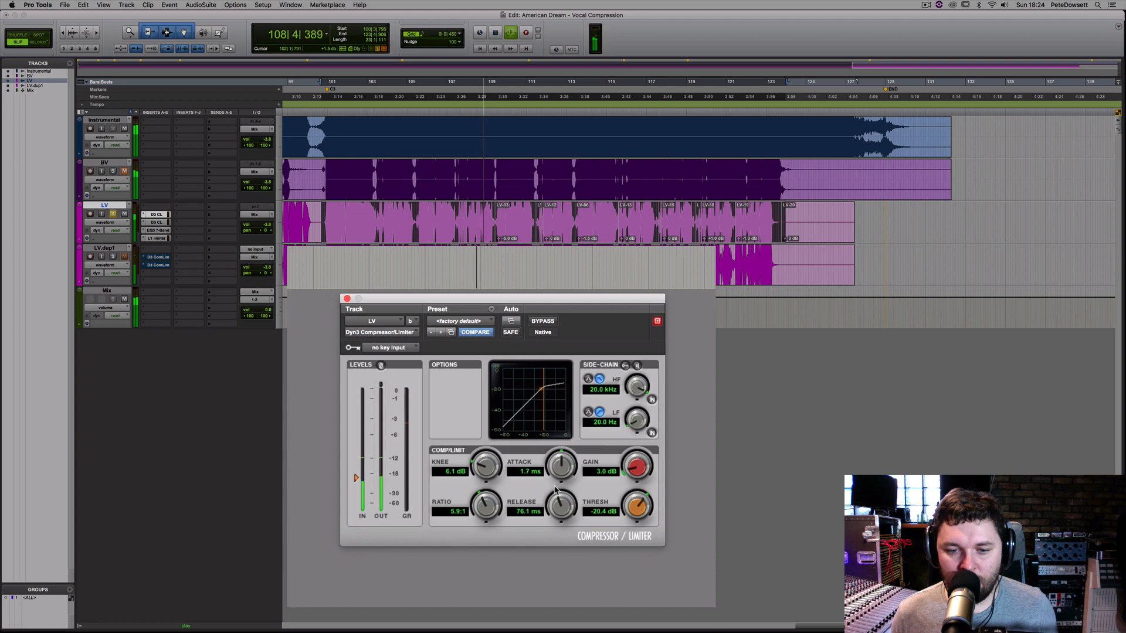
- Set the L1 limiter's threshold to -12.9 and out ceiling to -8.7, and move it to insert slot F on LV
click(156, 238)
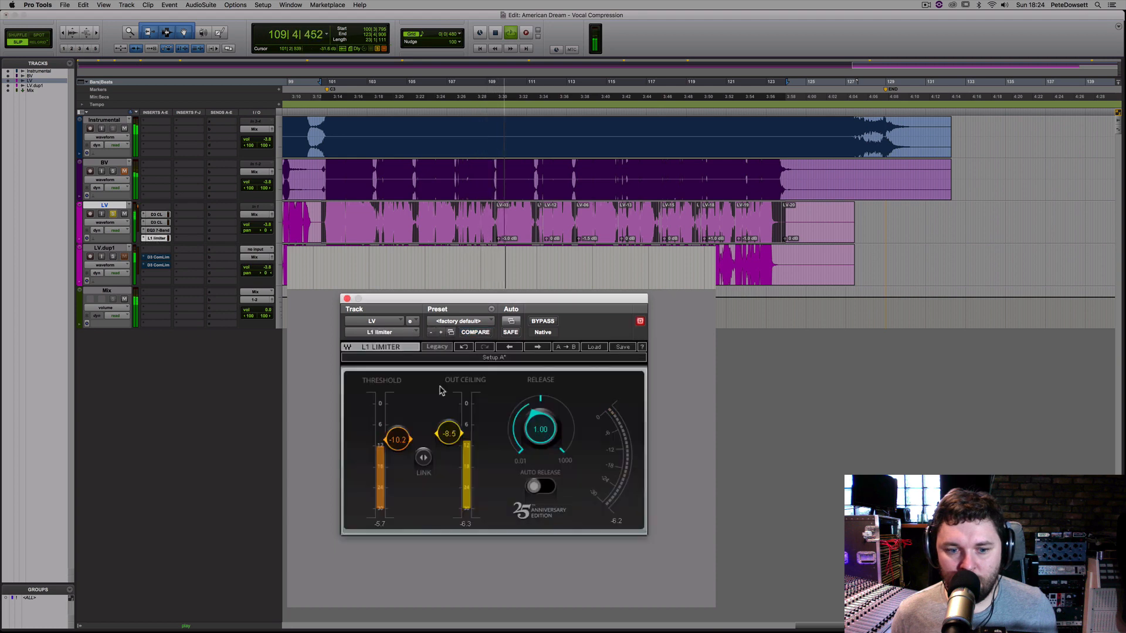
mouse_move(397, 440)
mouse_down()
mouse_move(449, 435)
mouse_move(397, 449)
mouse_up()
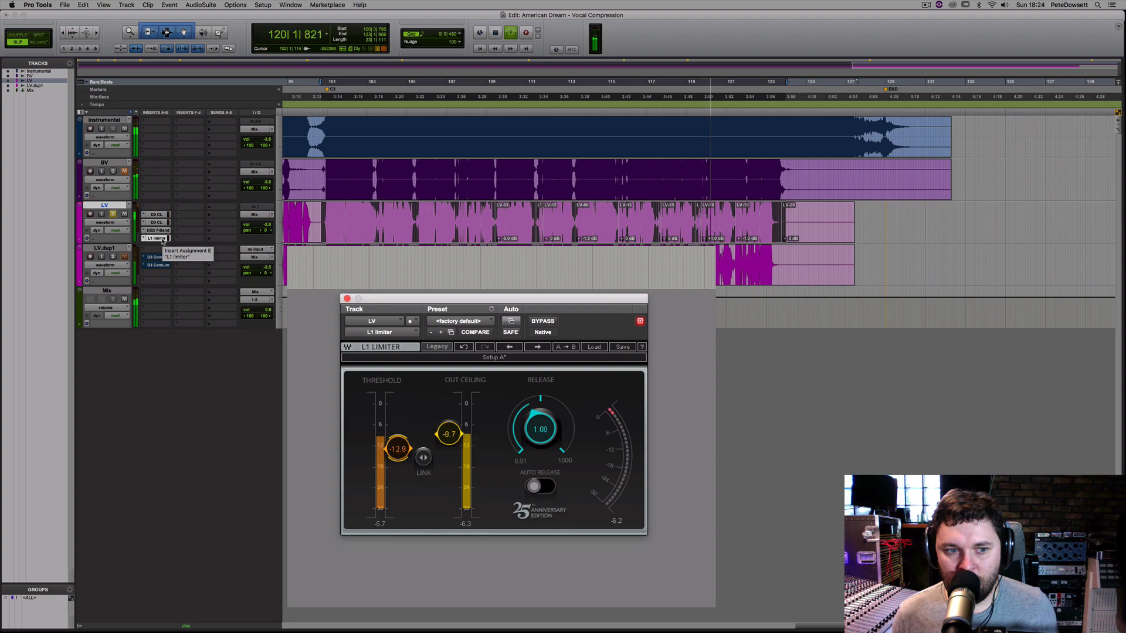
drag(162, 239, 189, 207)
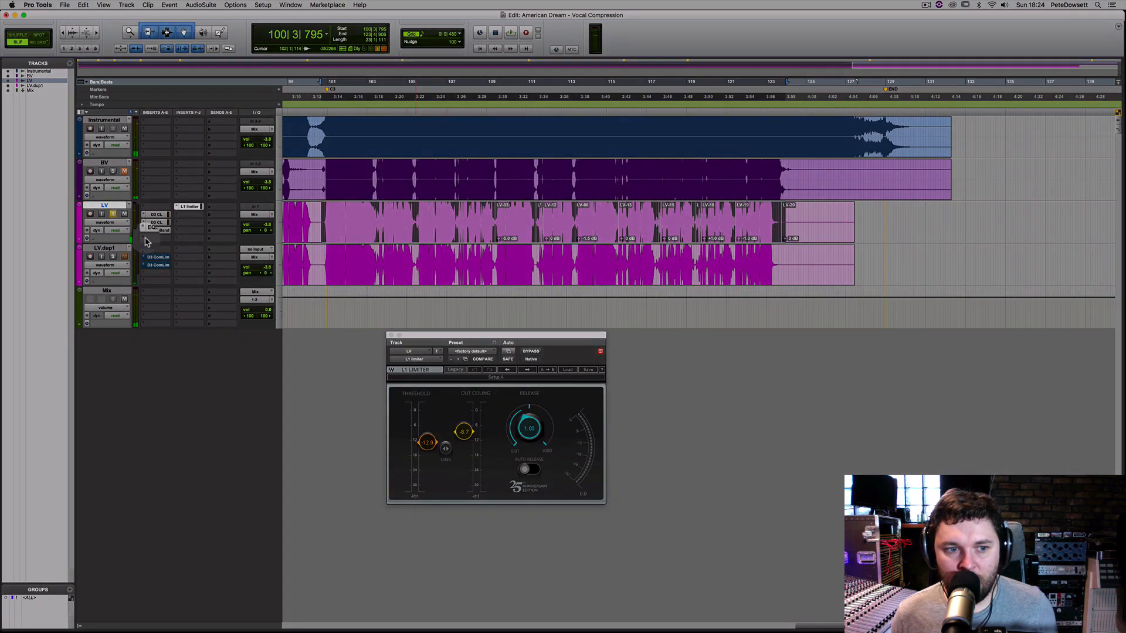
- Insert a Dyn3 De-Esser (mono) in the free slot after the EQ on LV
click(147, 240)
mouse_move(176, 238)
mouse_move(246, 249)
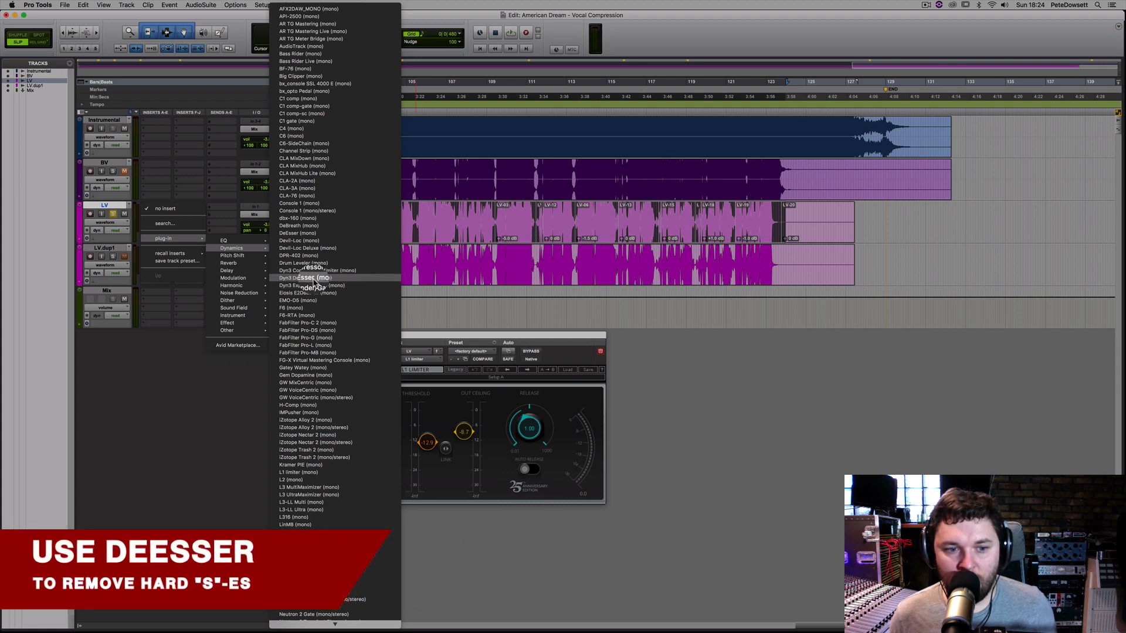
click(309, 278)
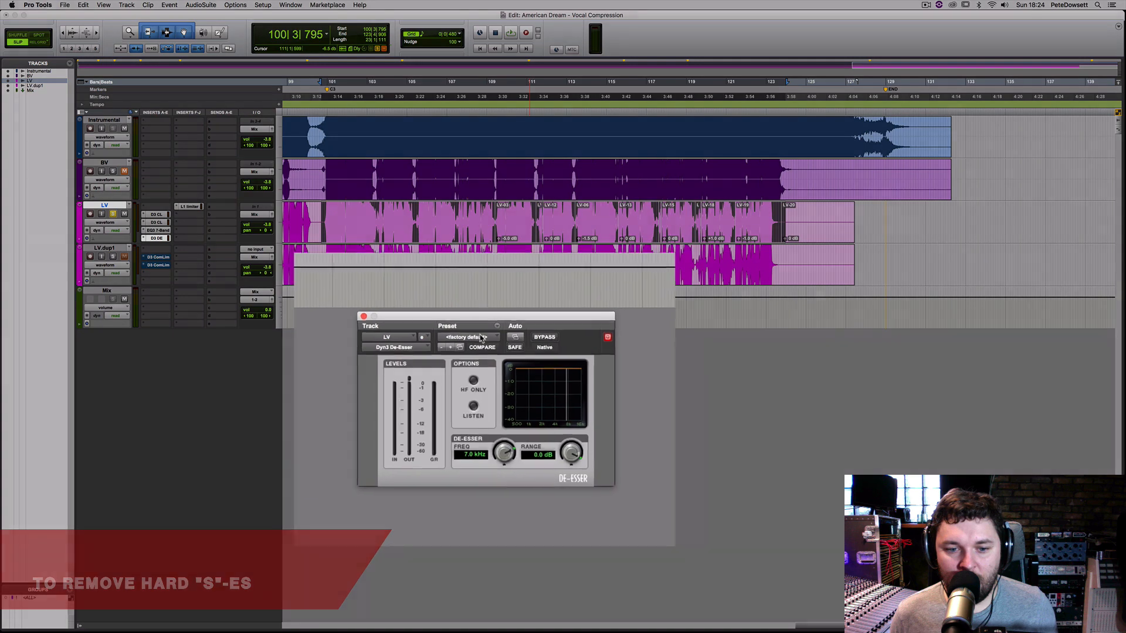
- Load the Male De-Ess HF preset on the LV de-esser and set its range to -10.1 dB and frequency to 5.5 kHz
click(480, 351)
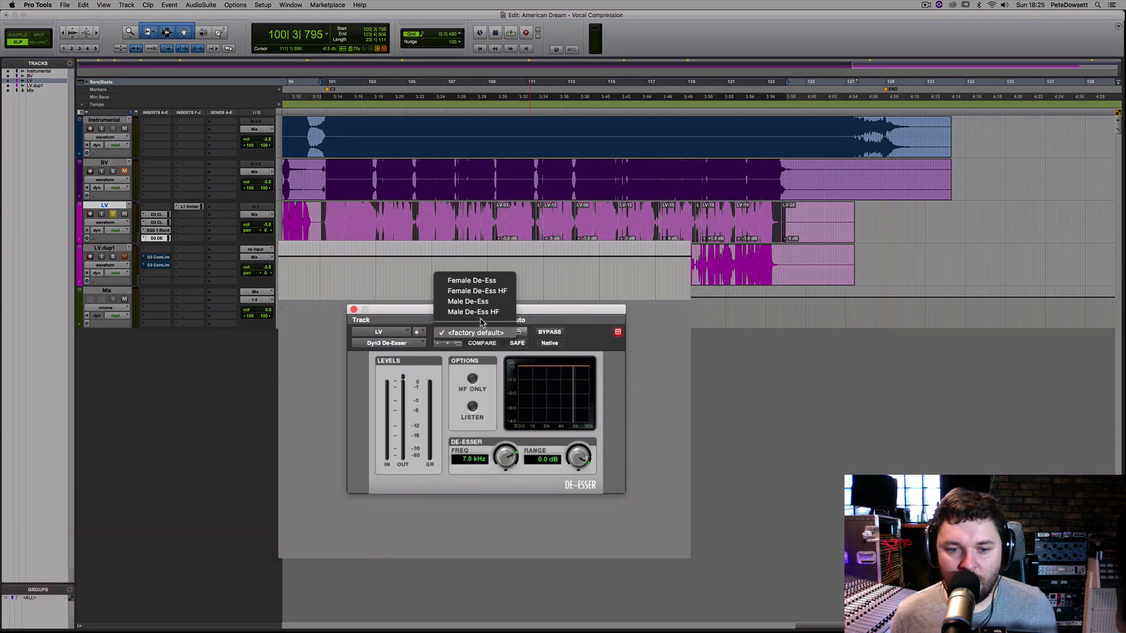
click(475, 312)
key(space)
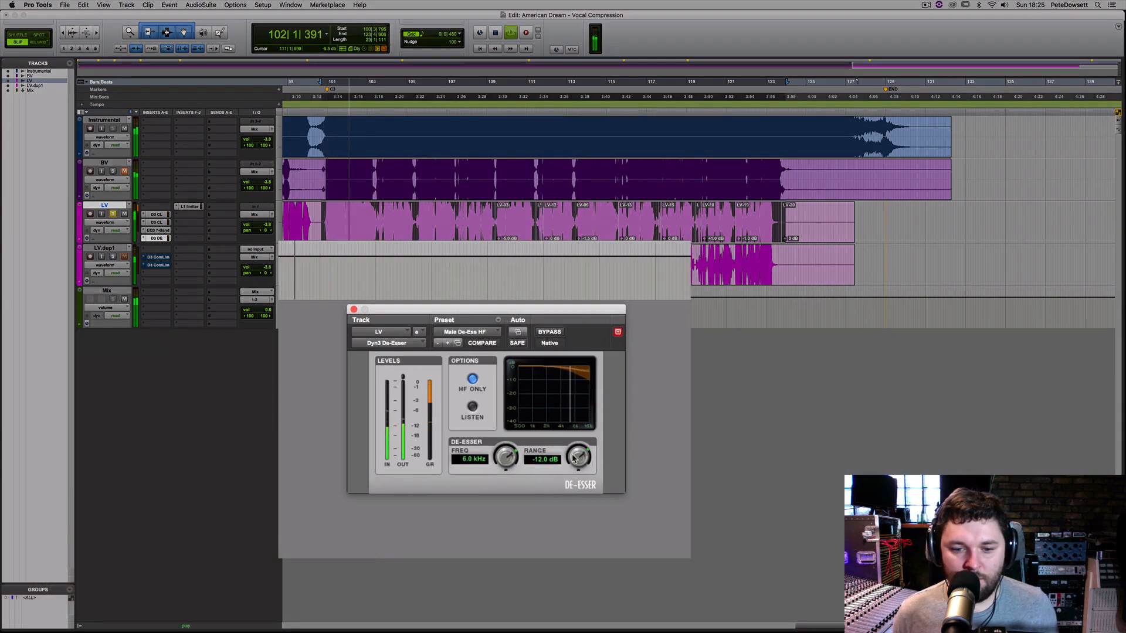
drag(574, 459, 573, 454)
drag(505, 458, 505, 463)
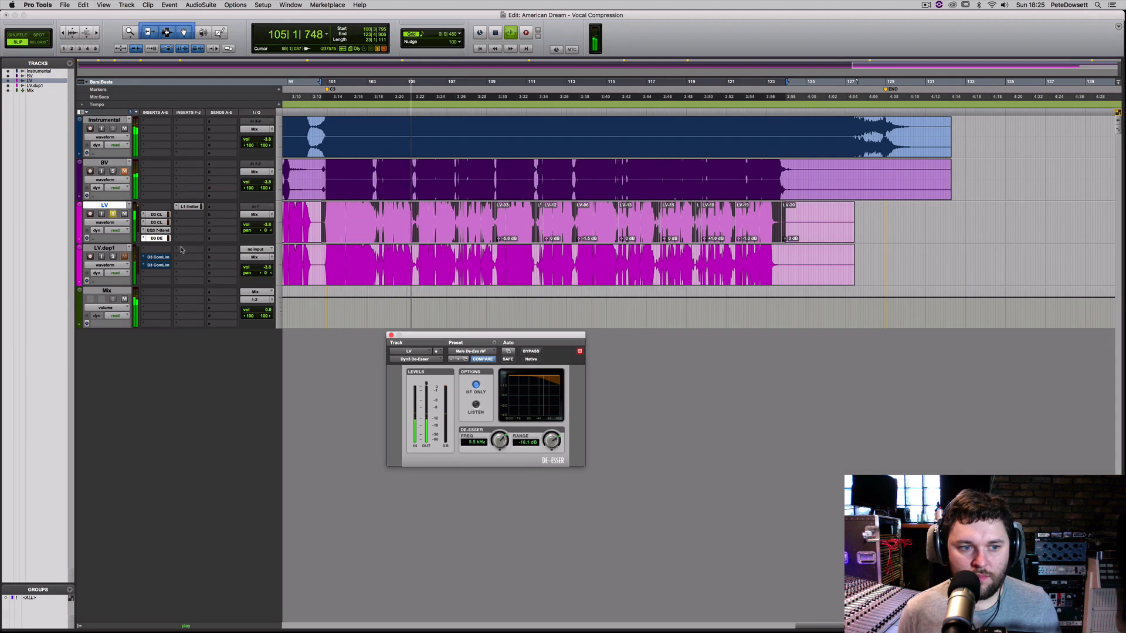
- Set the L1 limiter's out ceiling on LV to -9.0 and check the track levels in the mixer view
click(189, 206)
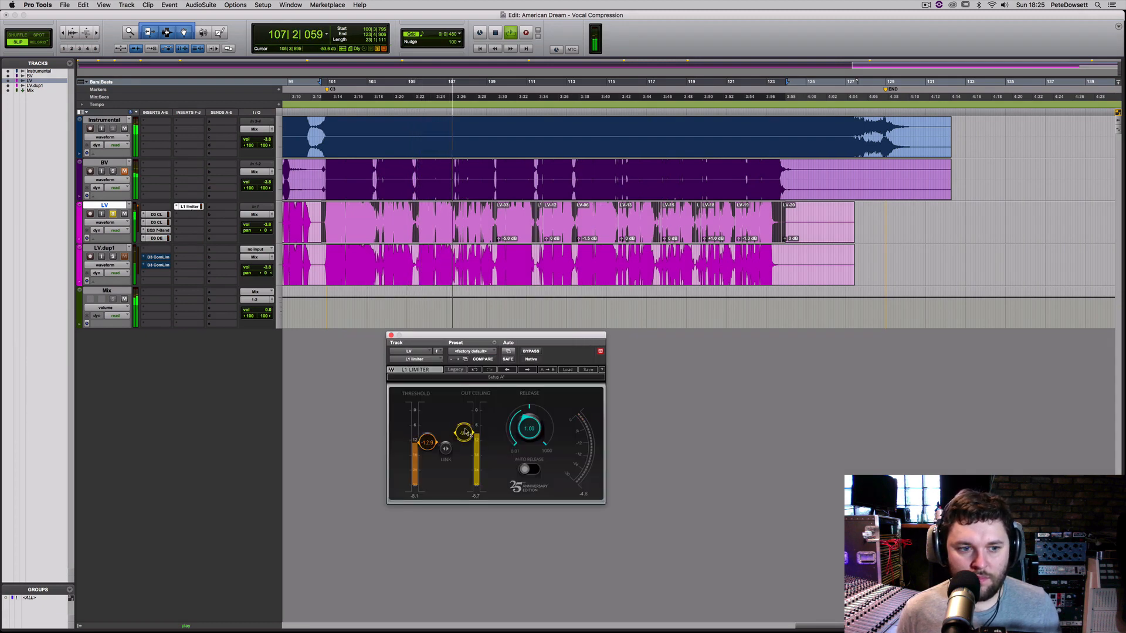
key(super+equal)
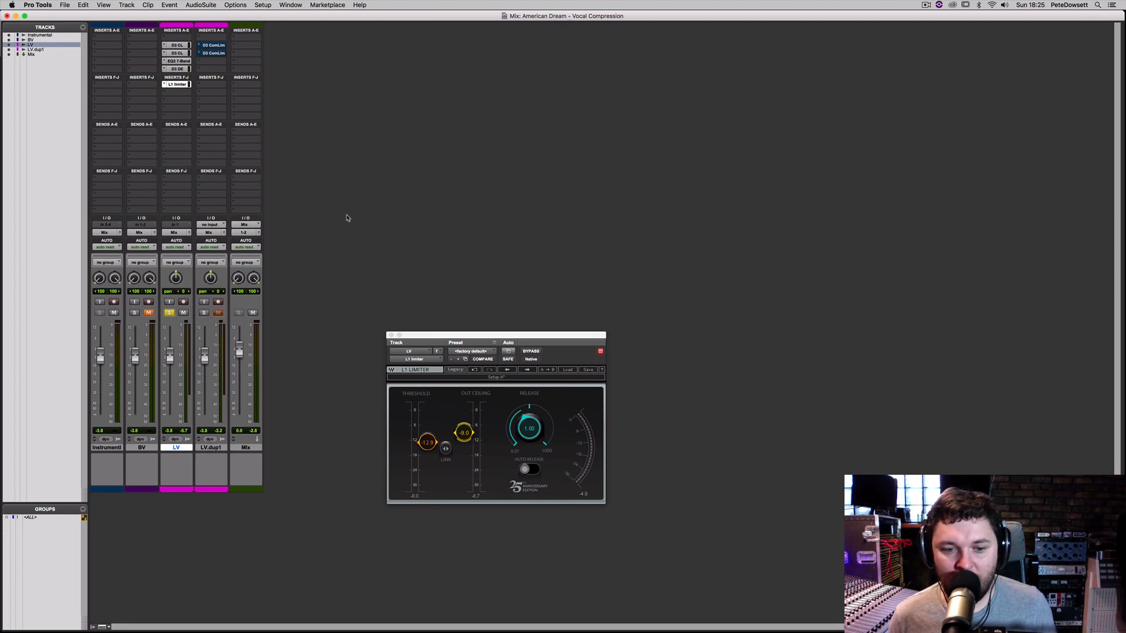
key(super+equal)
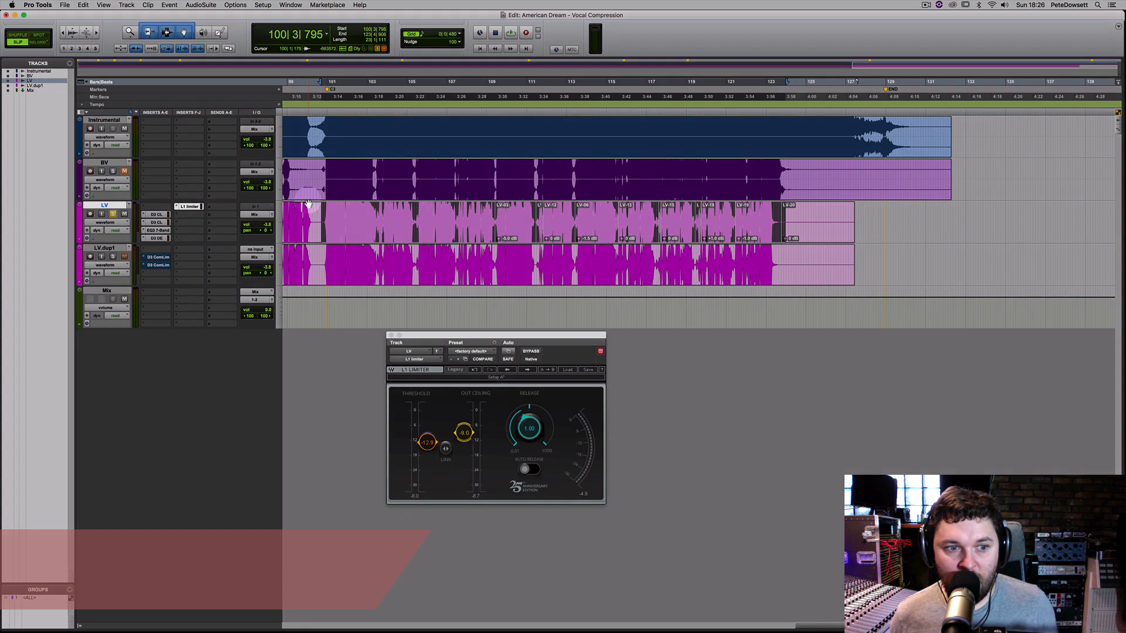
- Insert an EQ3 7-Band (mono) in the free first insert slot on LV, ahead of the compressors
click(156, 205)
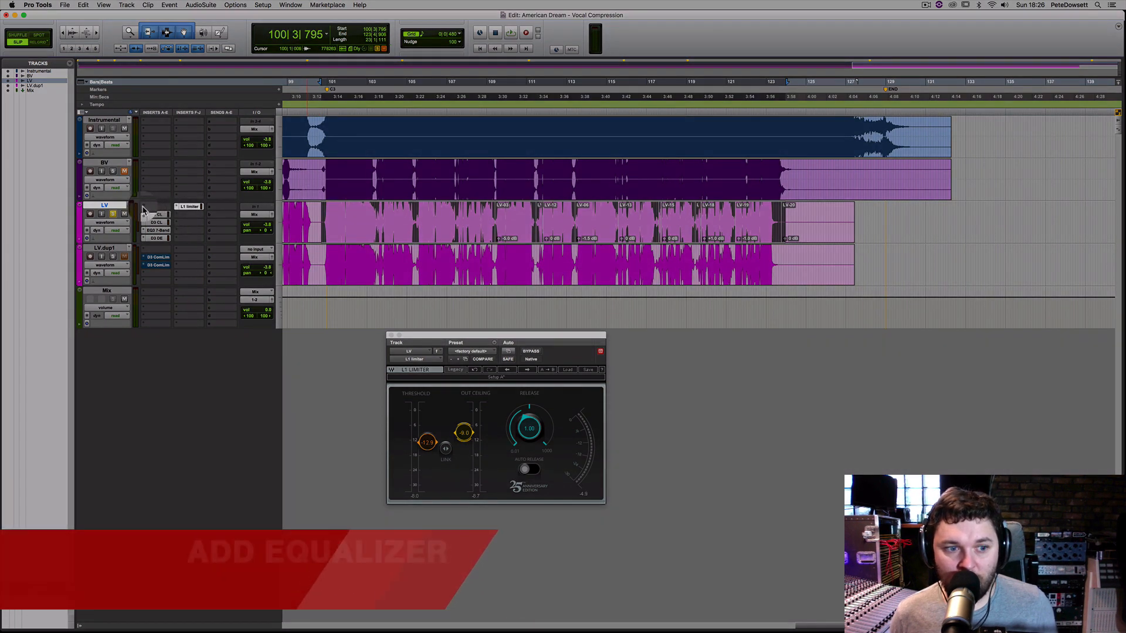
mouse_move(163, 206)
mouse_move(224, 208)
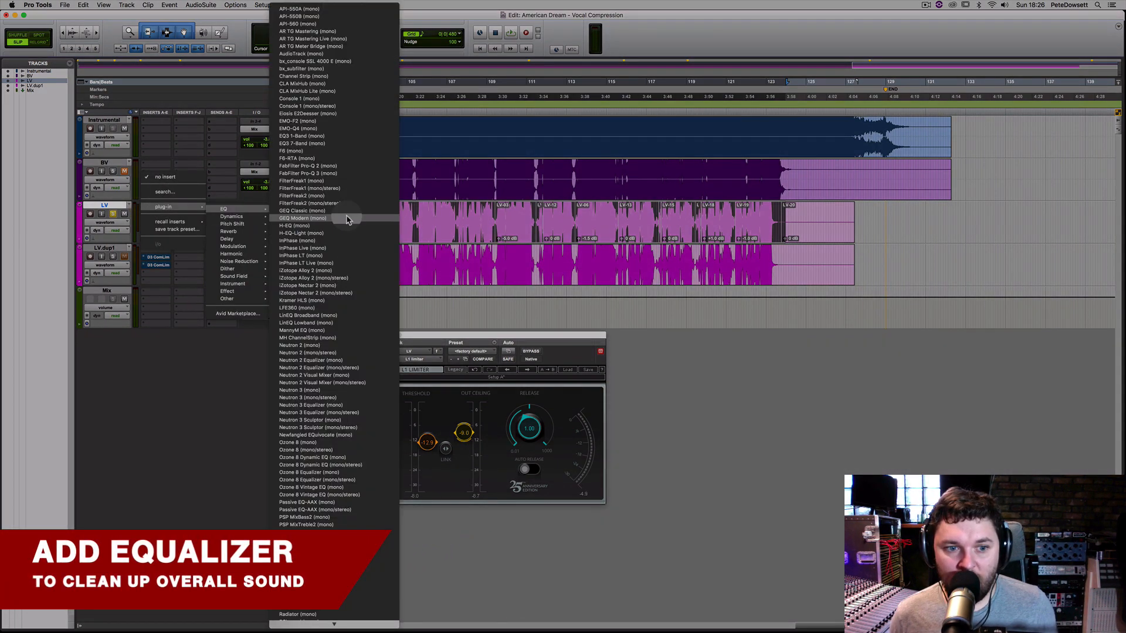
click(329, 144)
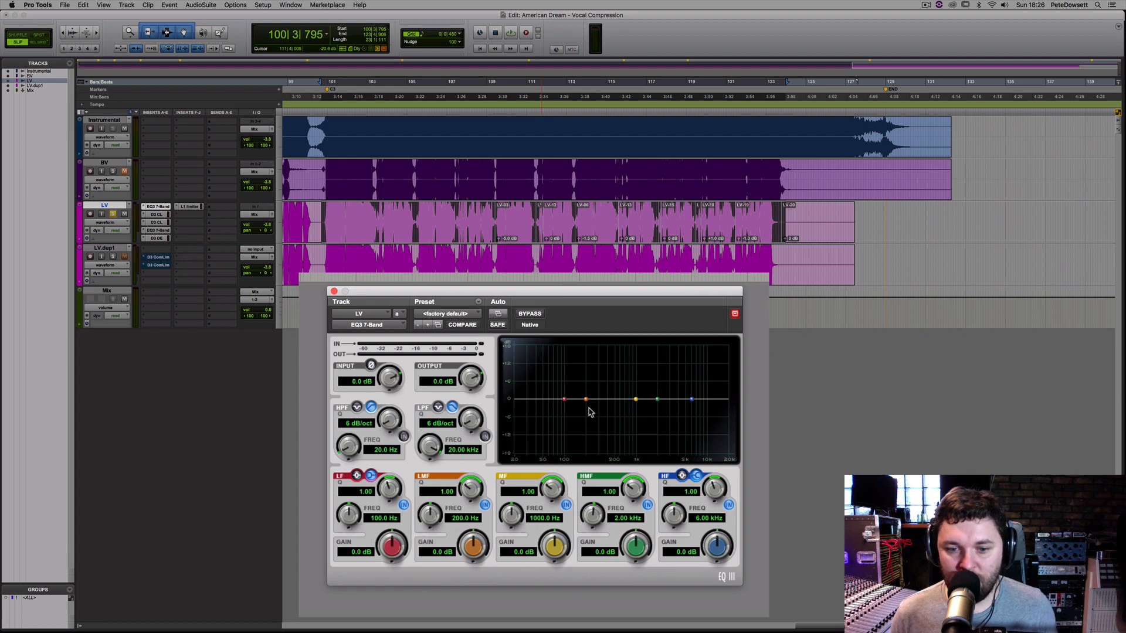
- During playback, sweep a narrow LMF boost with Q 6.92 and 18.0 dB gain up to 341.8 Hz
key(space)
drag(586, 400, 577, 370)
drag(472, 489, 476, 468)
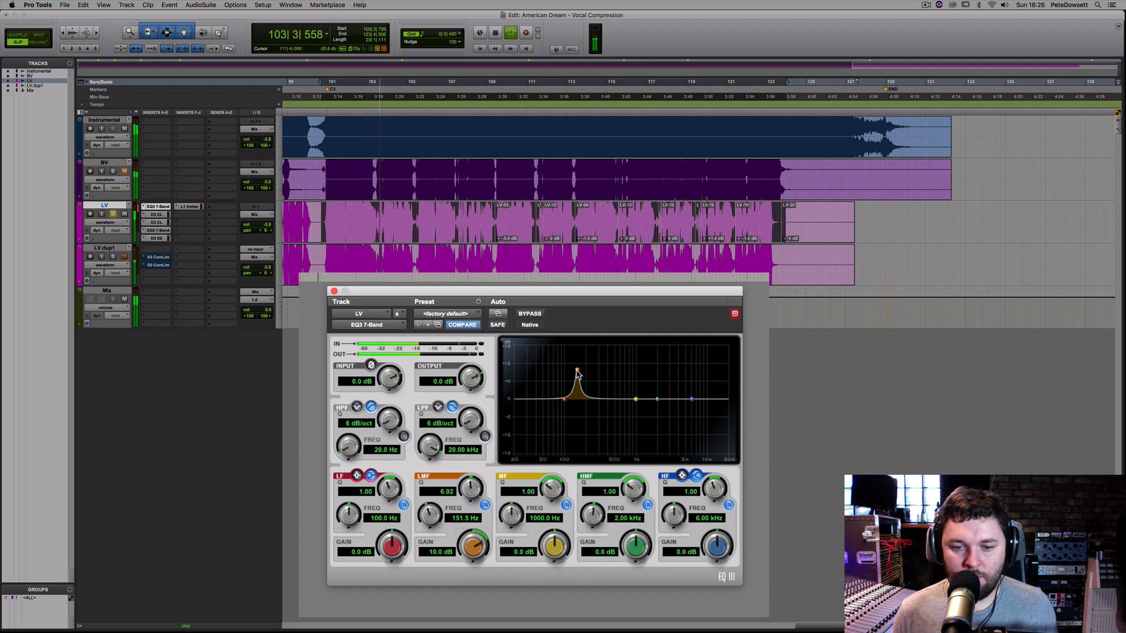
drag(577, 373, 588, 331)
drag(598, 327, 602, 325)
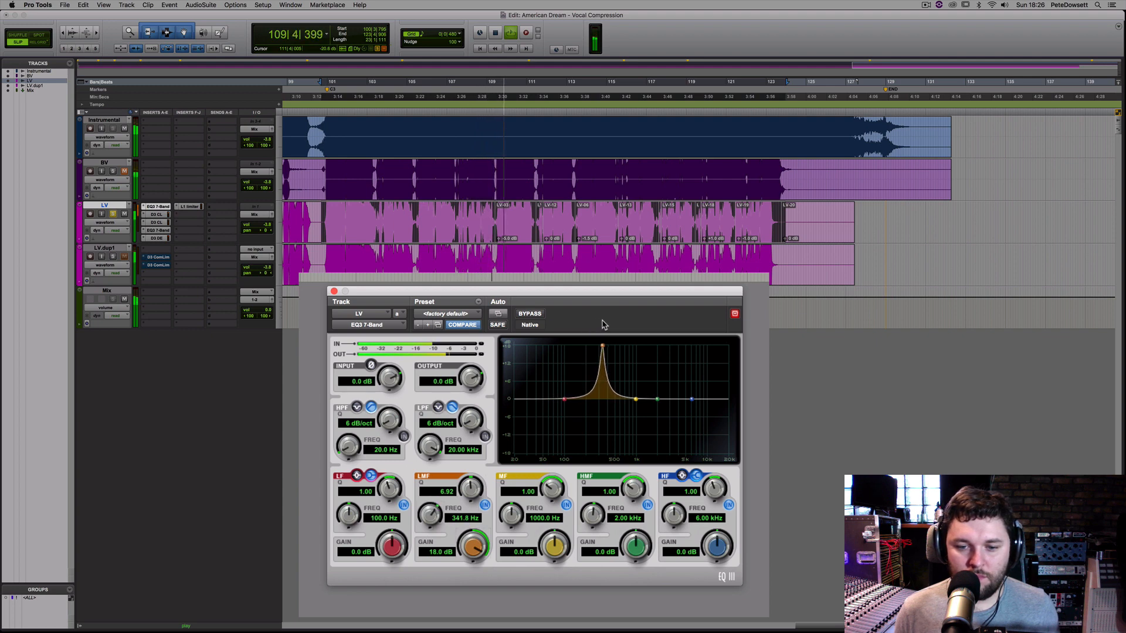
- Turn the LMF band into a gentle cut of -2.2 dB with Q 2.07 at 328.3 Hz
drag(474, 548, 457, 583)
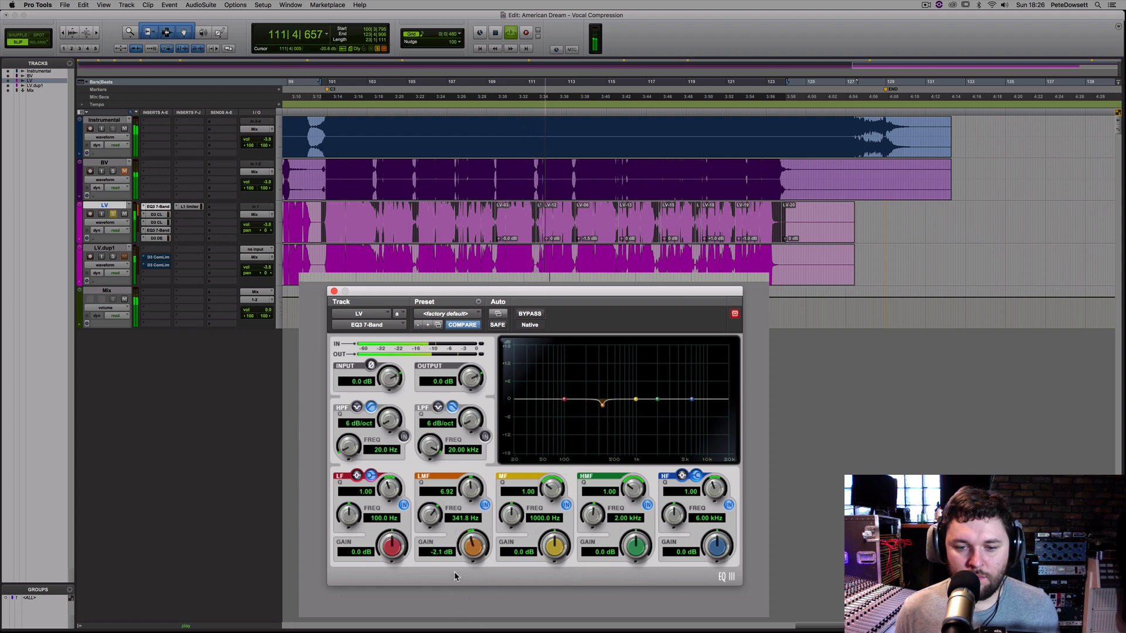
mouse_move(471, 488)
mouse_down()
mouse_move(459, 512)
mouse_move(459, 502)
mouse_up()
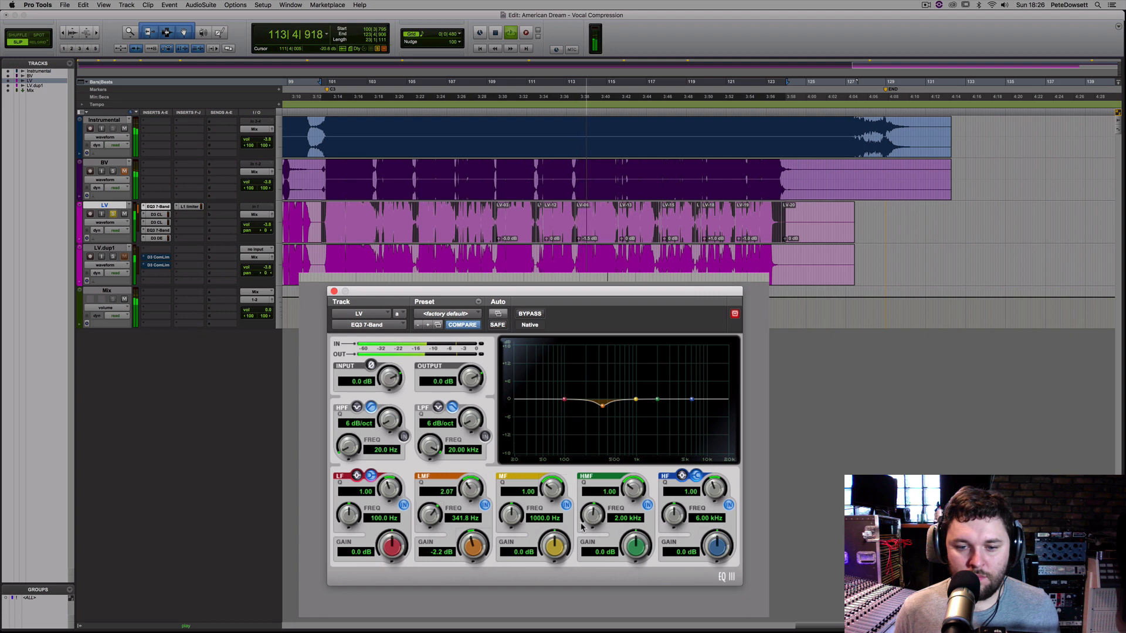
drag(602, 407, 602, 407)
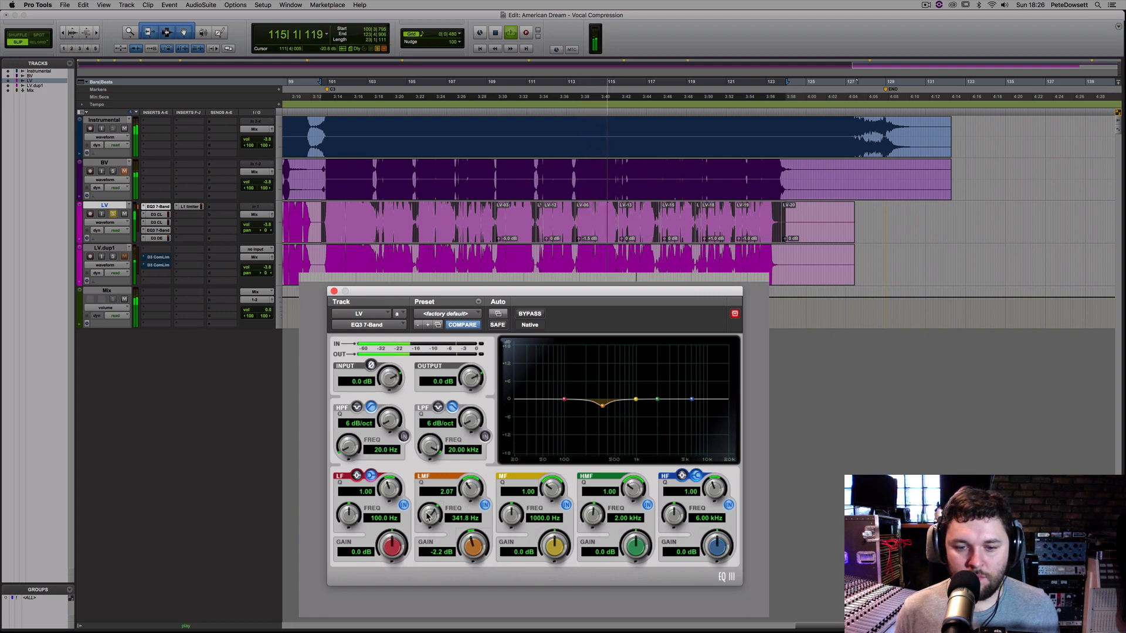
drag(428, 518, 428, 520)
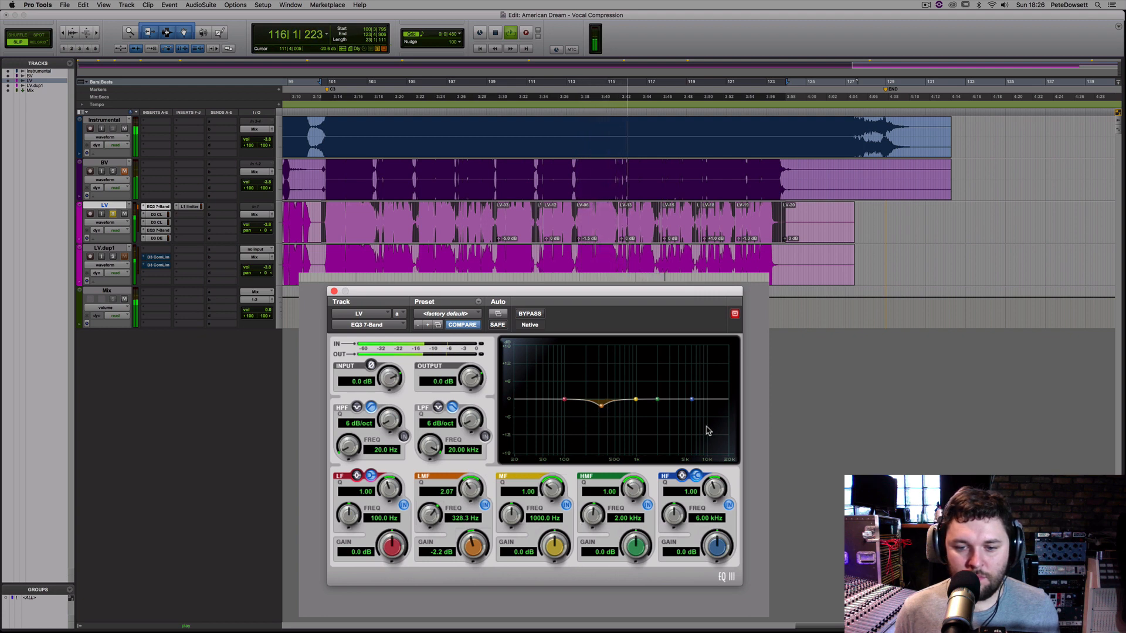
key(space)
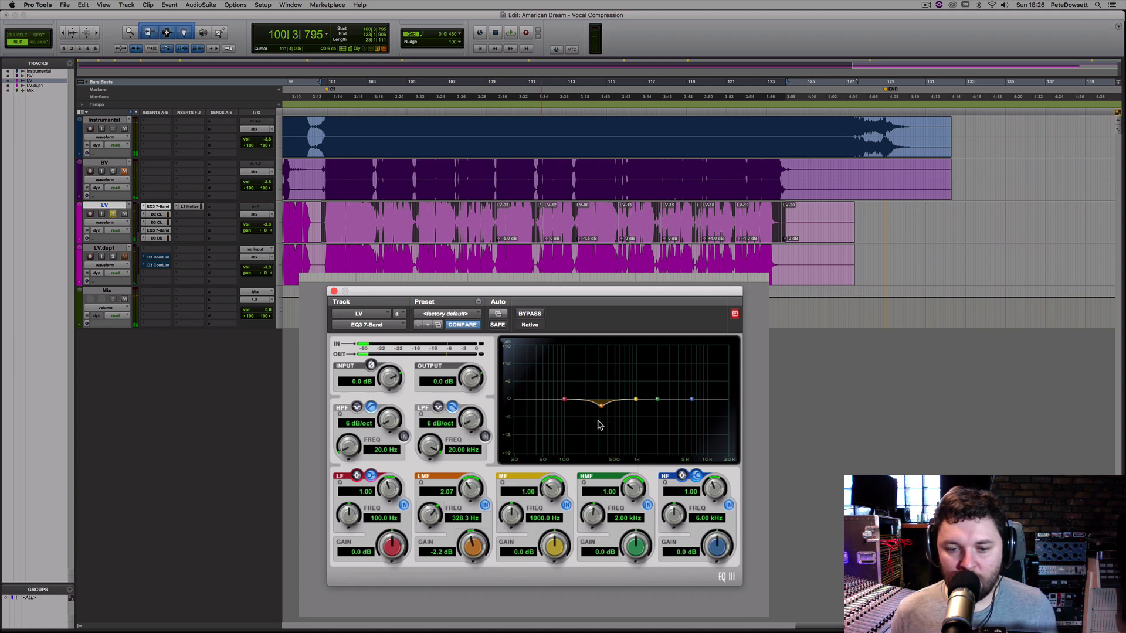
- Set the HMF band's Q to 10.00, boost it 13.9 dB and sweep it to 2.65 kHz during playback
drag(637, 498, 643, 441)
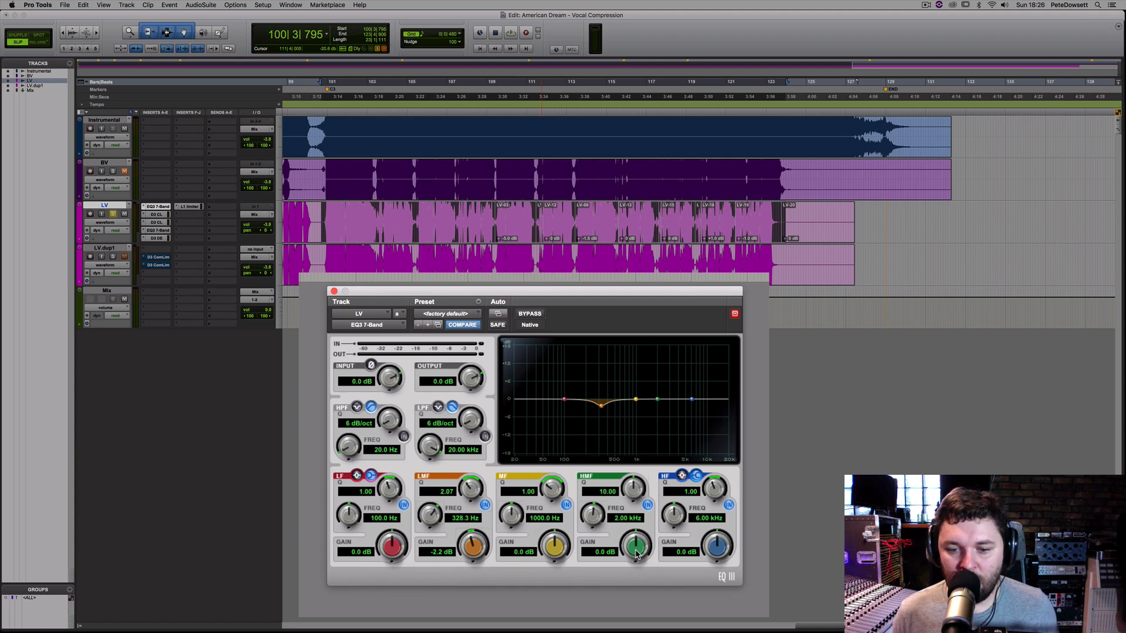
key(space)
mouse_move(637, 554)
mouse_down()
mouse_move(640, 513)
mouse_move(599, 508)
mouse_move(601, 498)
mouse_move(586, 538)
mouse_move(544, 570)
mouse_up()
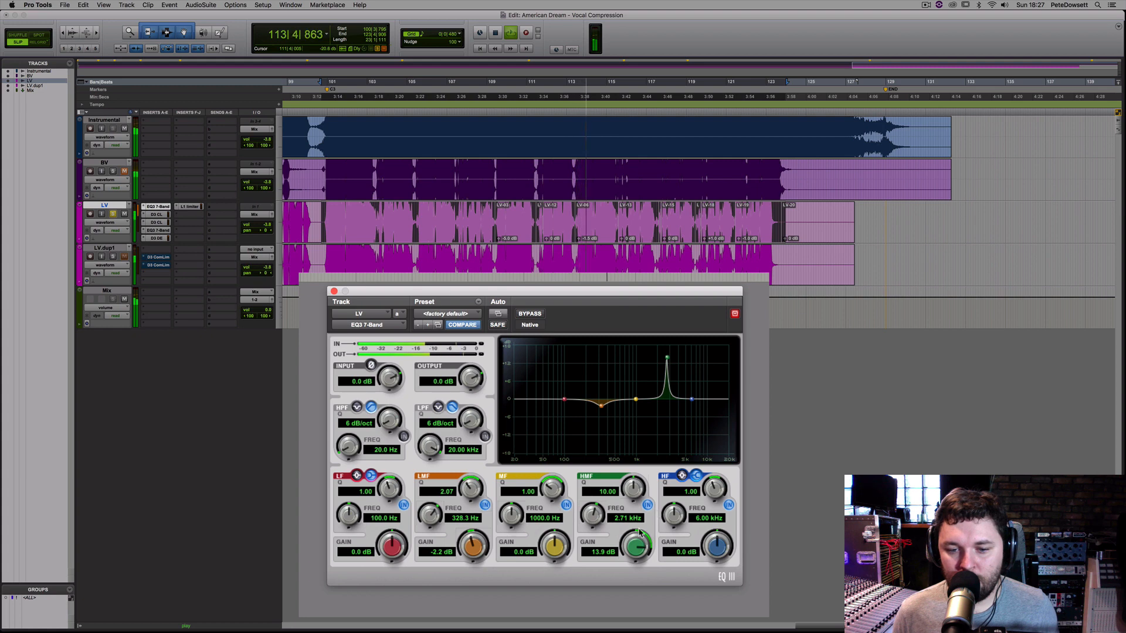
drag(595, 522, 569, 535)
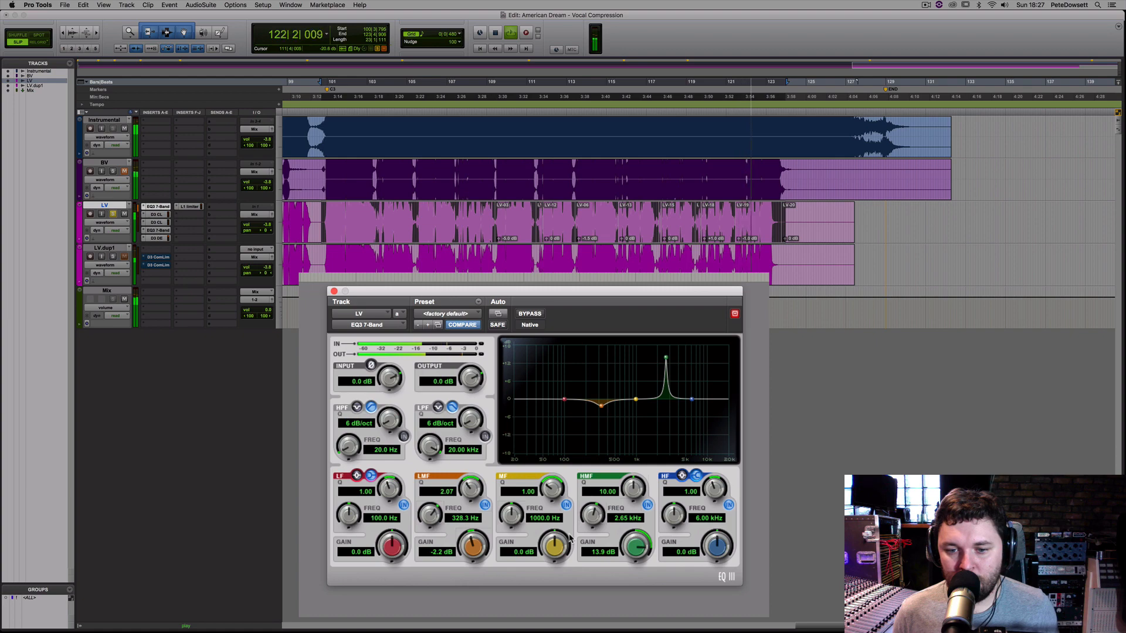
key(space)
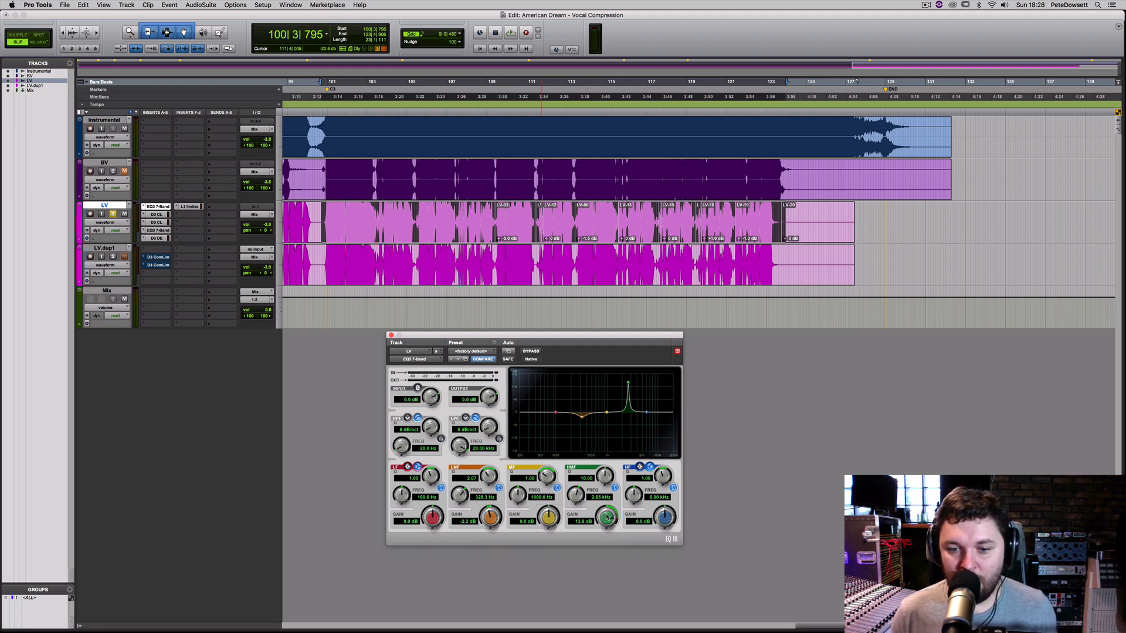
- Cut the HMF band to -6.0 dB and set its Q to 8.41 while the vocal plays
key(space)
drag(608, 518, 600, 543)
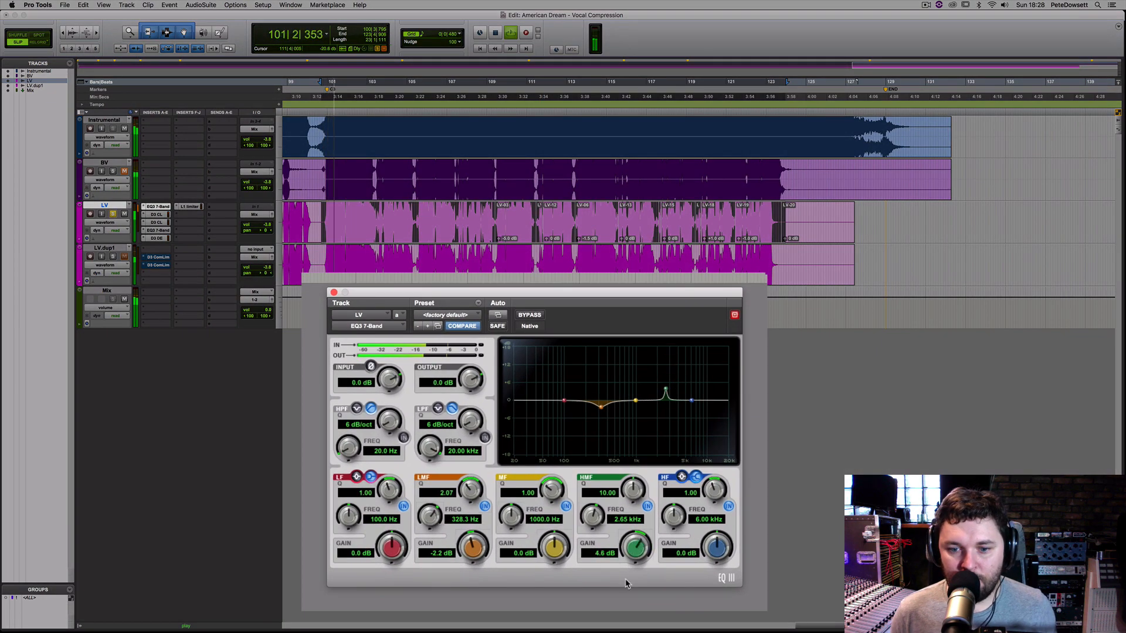
drag(626, 583, 627, 593)
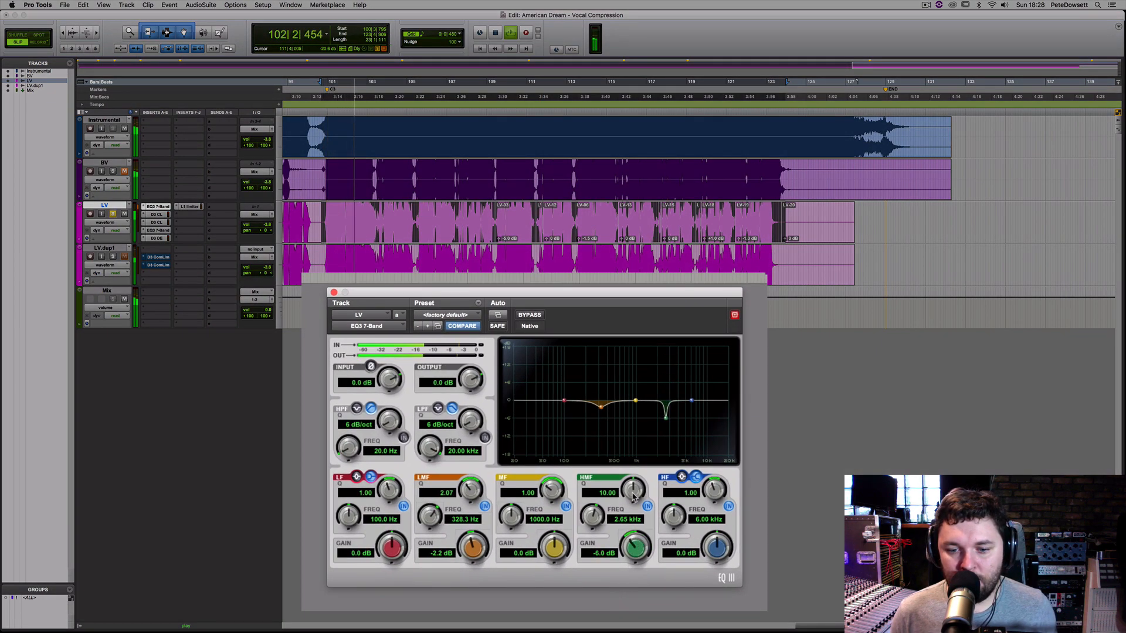
drag(633, 497, 623, 522)
- Sweep a narrow MF boost to 1.53 kHz, then cut the band to -5.7 dB with Q 8.04
drag(552, 490, 553, 440)
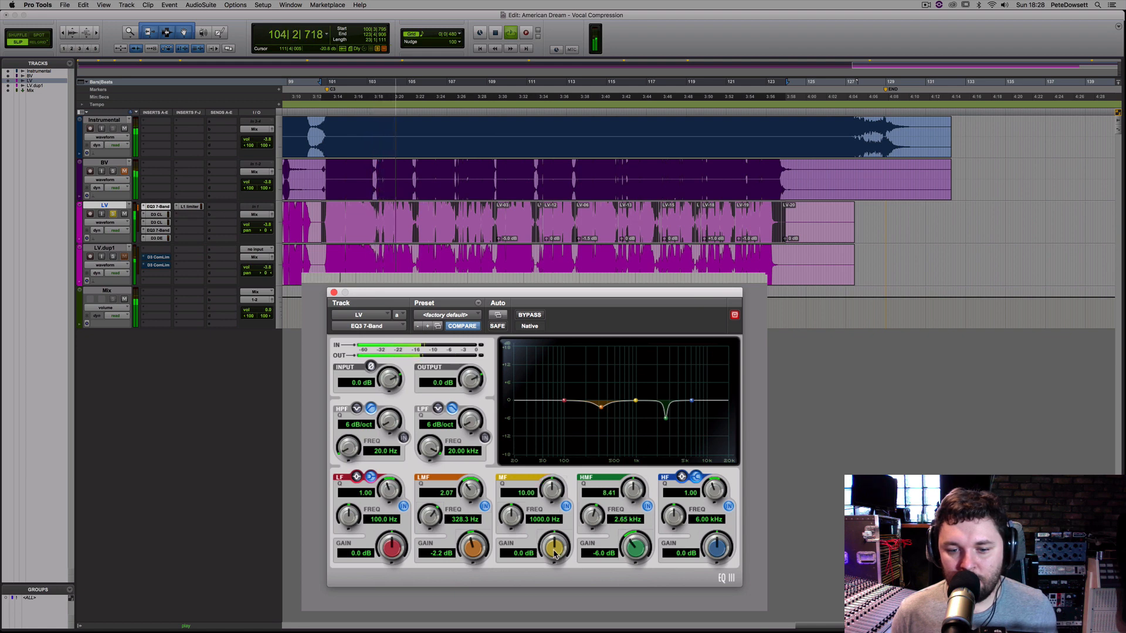
drag(554, 554, 519, 507)
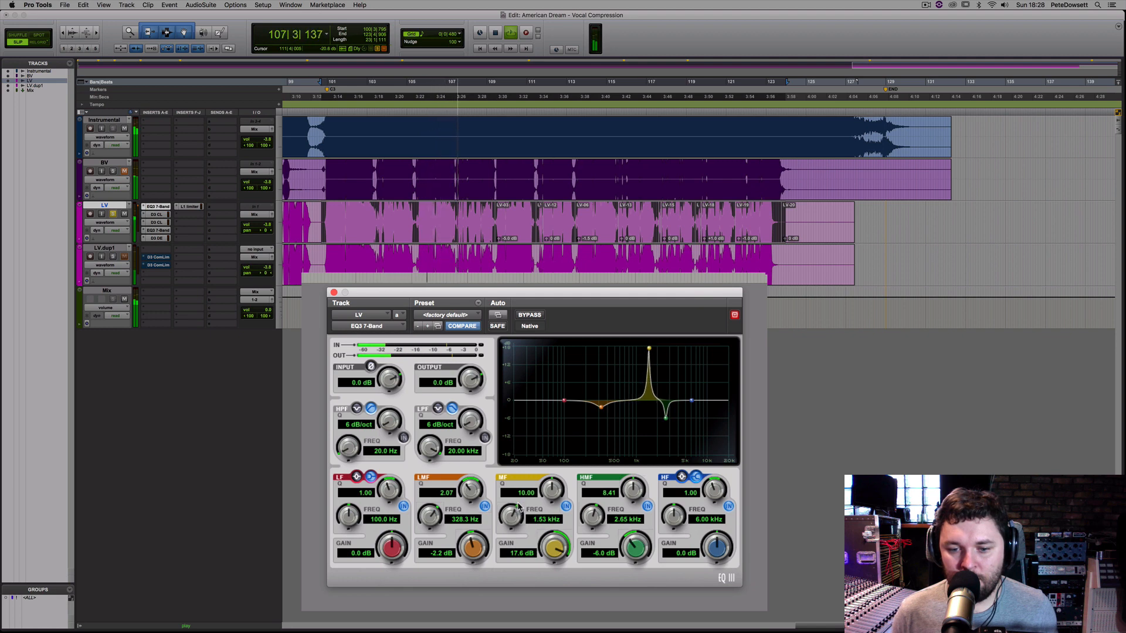
drag(554, 548, 546, 607)
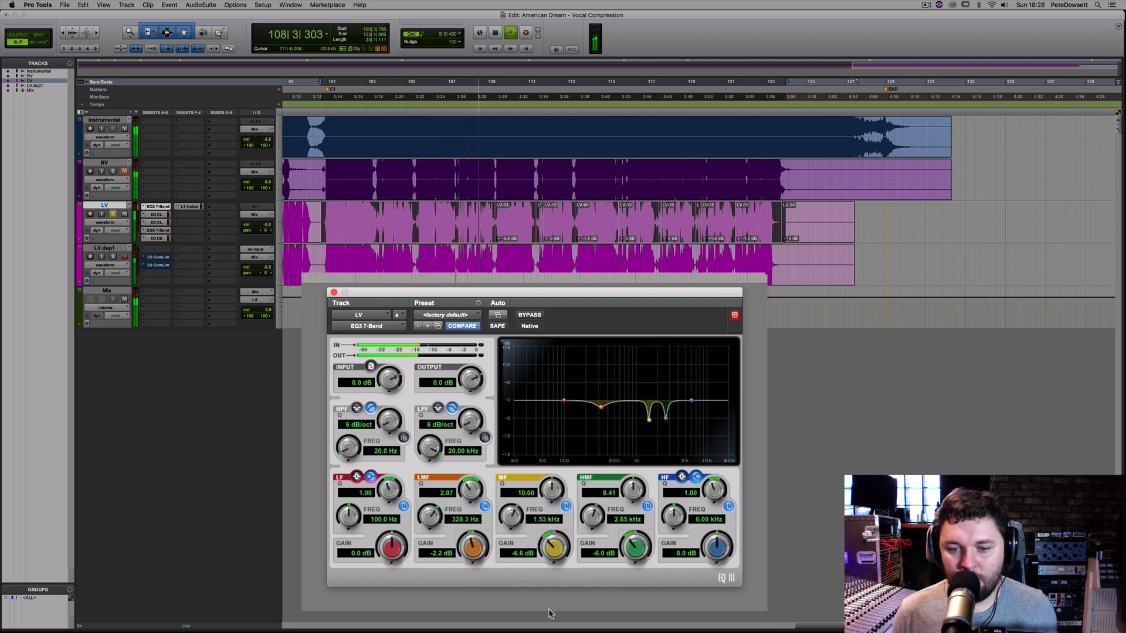
drag(552, 491, 543, 501)
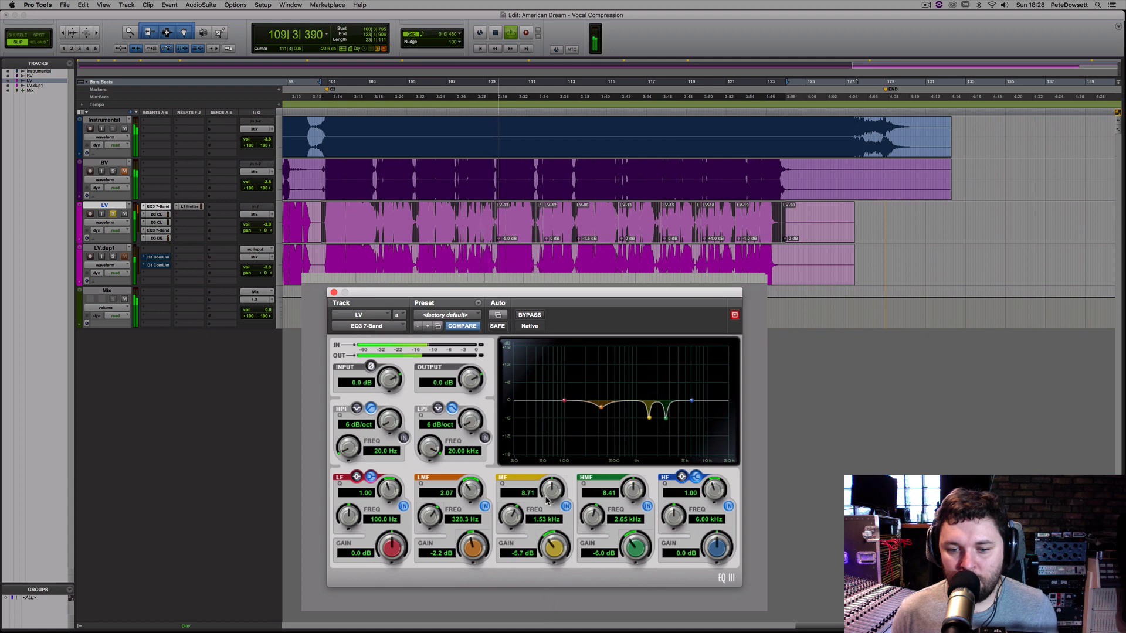
- Compare the vocal with the first EQ bypassed and active, and set the MF band's Q to 7.50
click(529, 315)
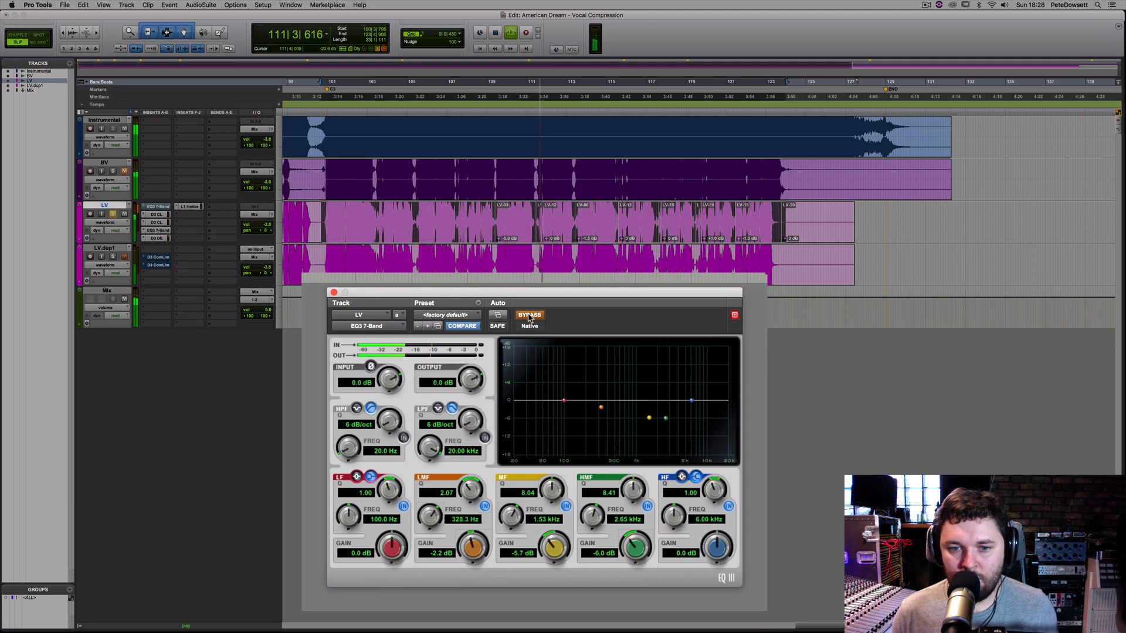
click(529, 316)
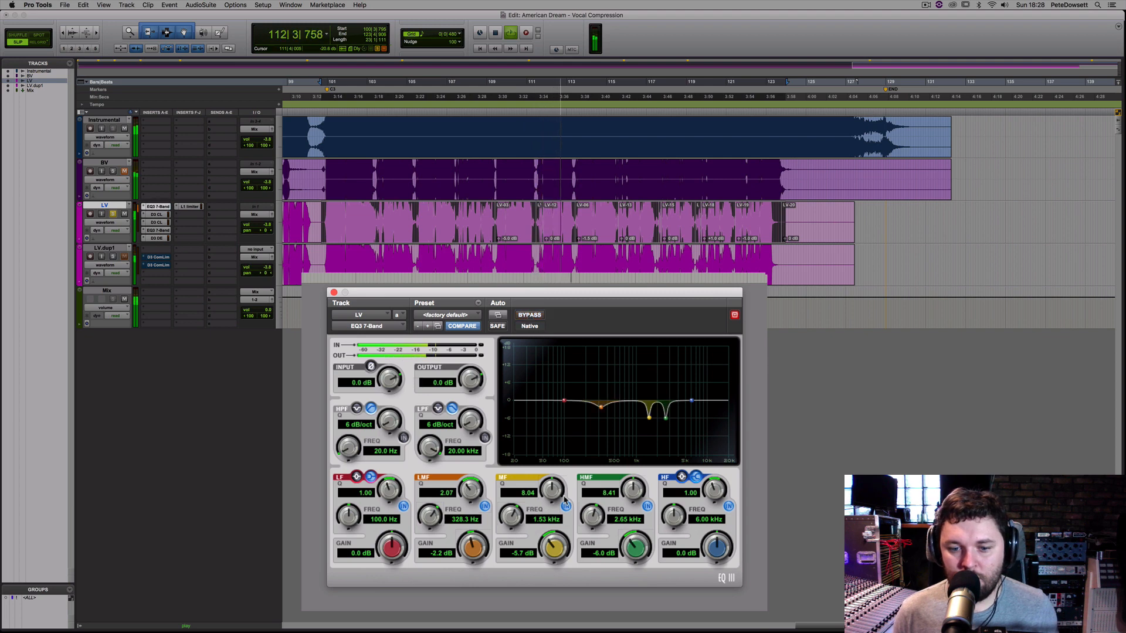
drag(551, 497, 546, 505)
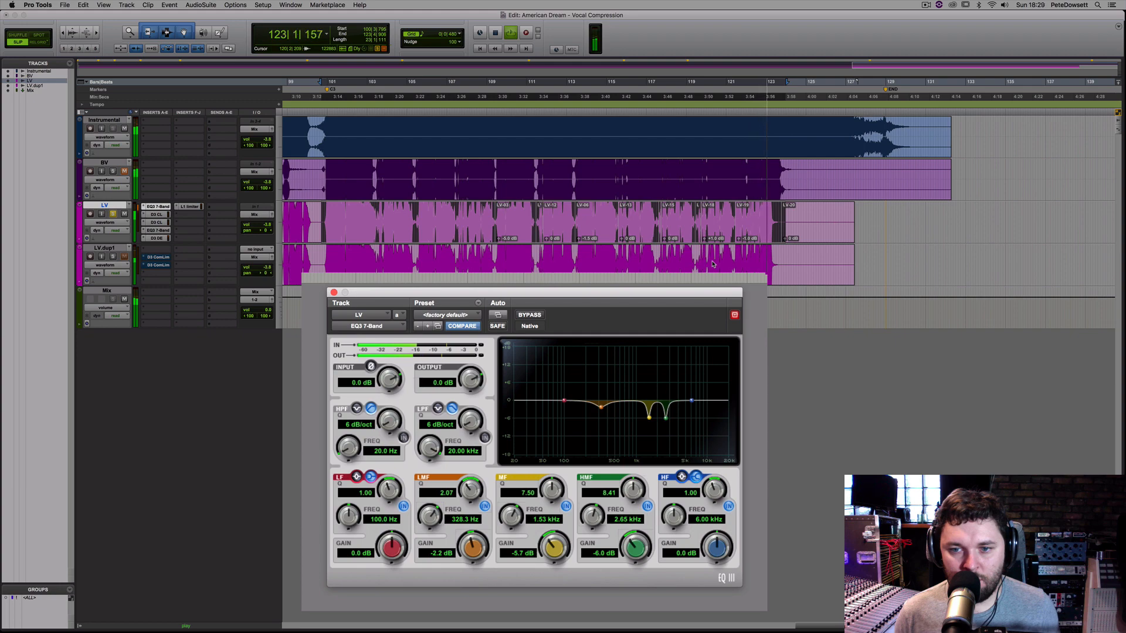
key(space)
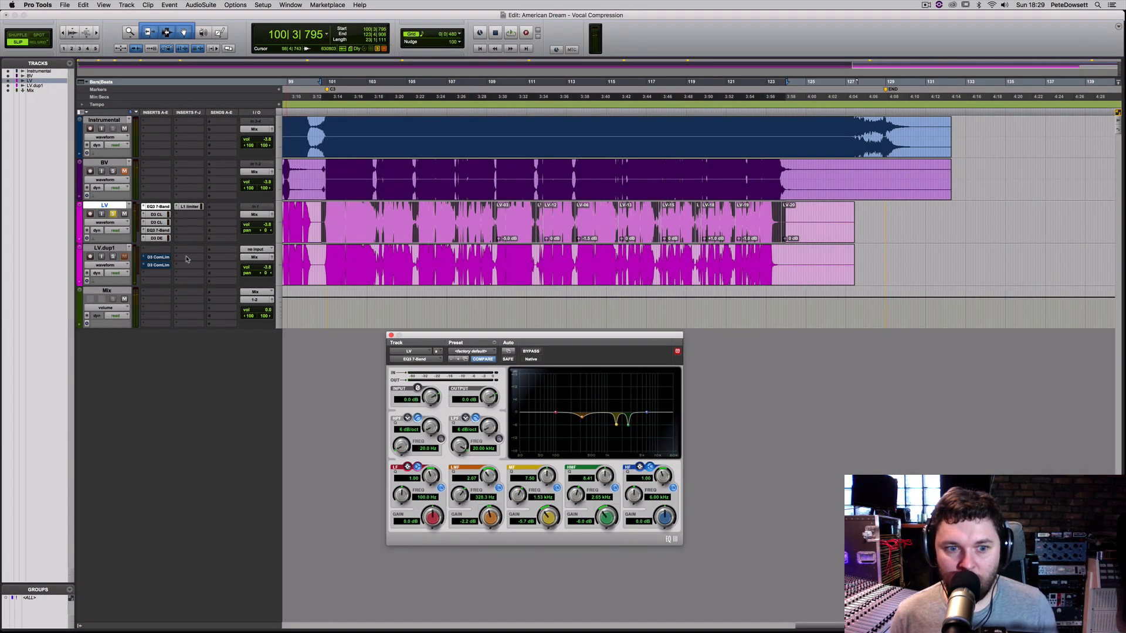
- Compare the processed LV with LV.dup1 by alternately soloing them during playback, and view the levels in the mixer
click(113, 256)
click(113, 214)
key(space)
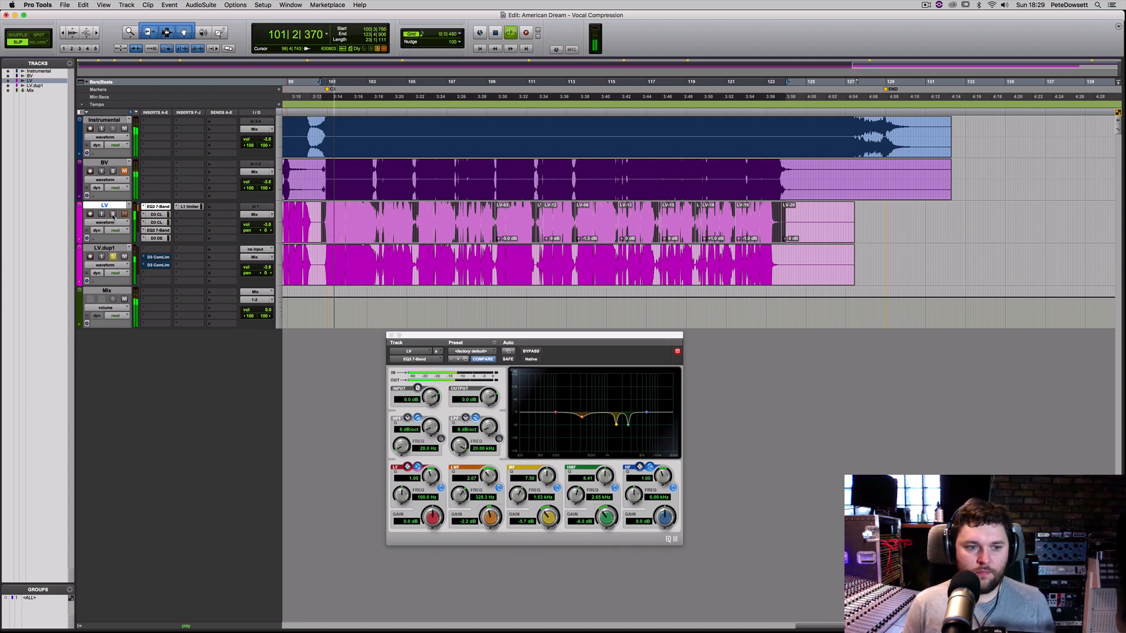
click(113, 214)
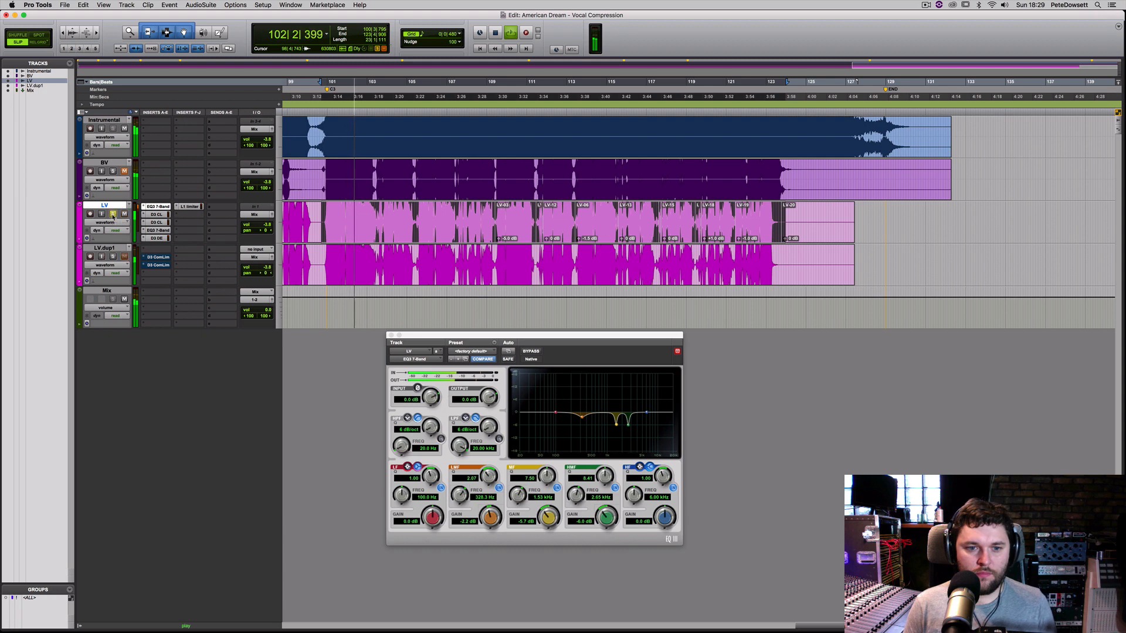
click(113, 257)
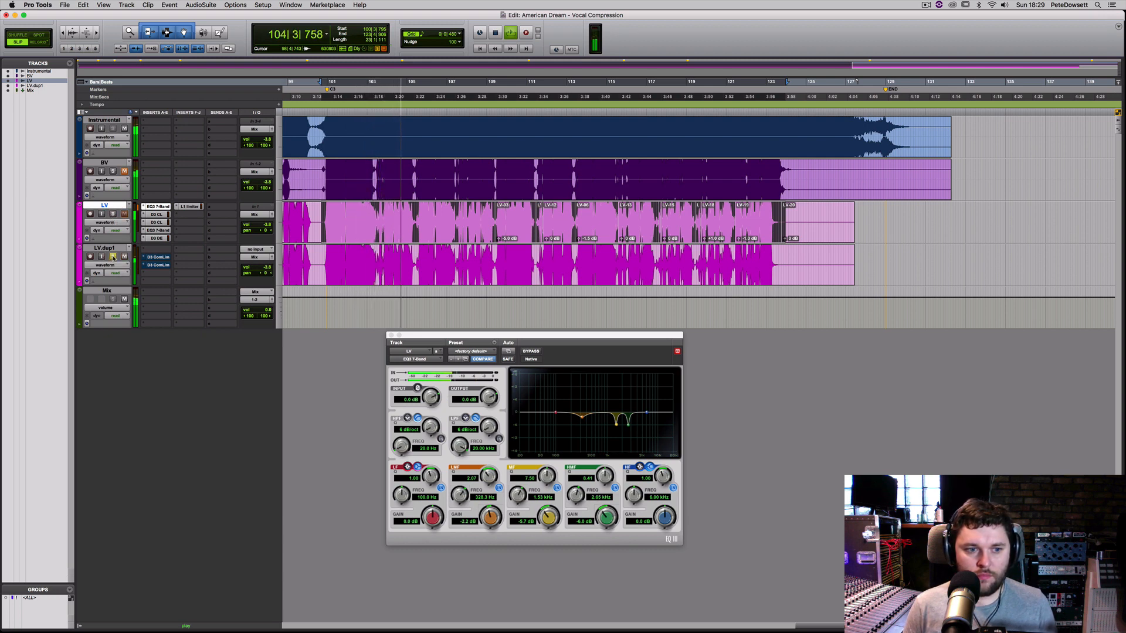
click(113, 214)
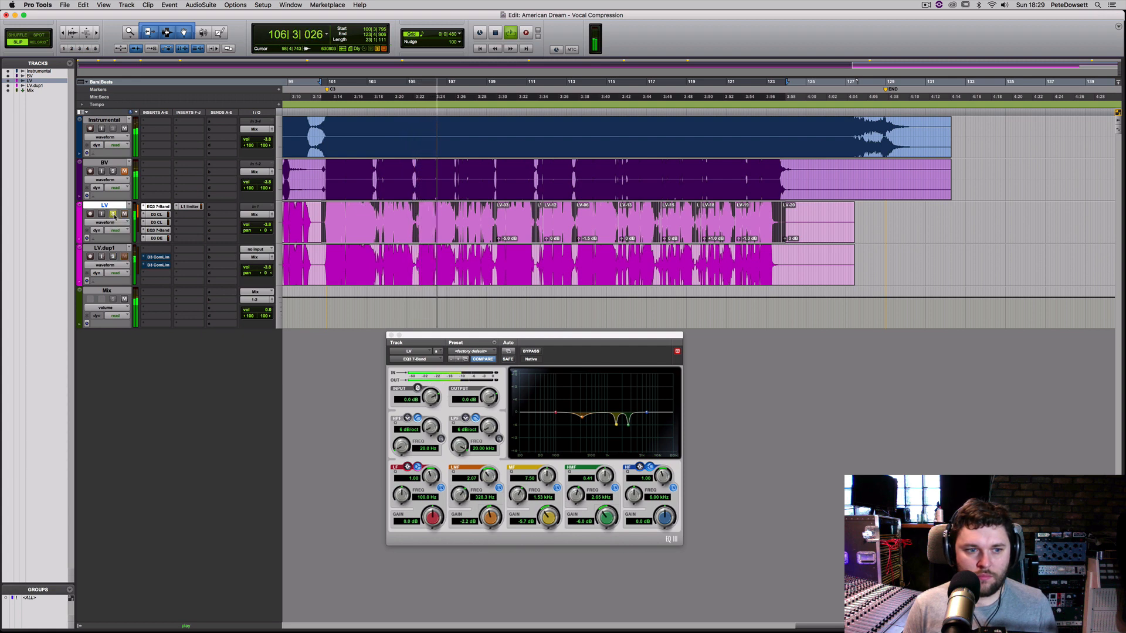
key(super+equal)
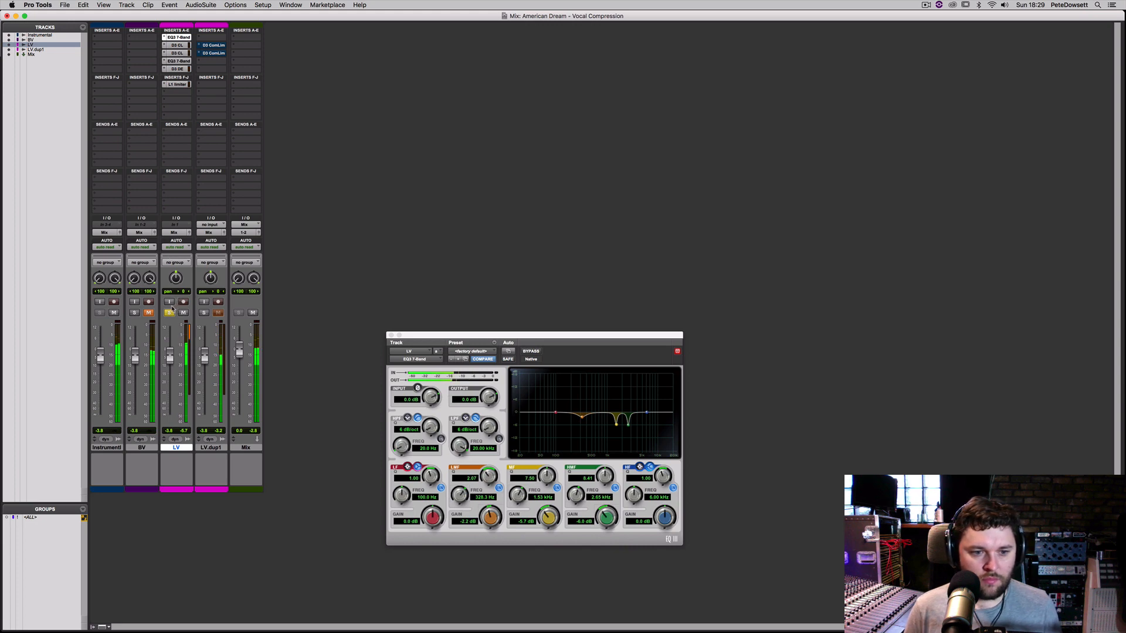
- Alternate the solo between LV.dup1 and LV during playback to recheck the difference, and select the LV.dup1 track
click(204, 313)
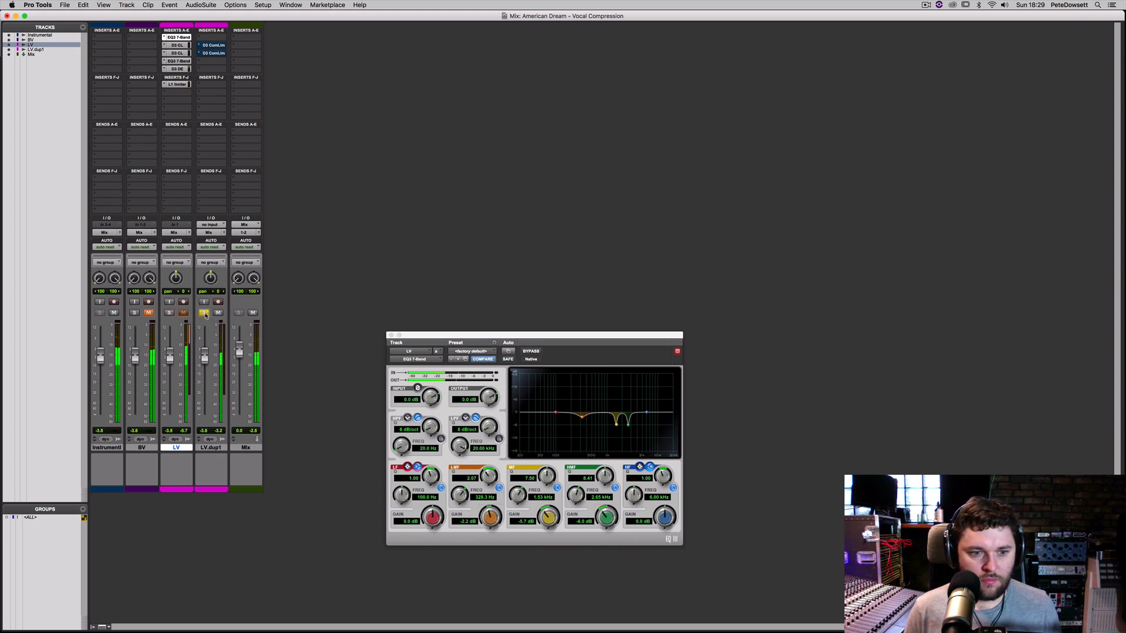
click(169, 313)
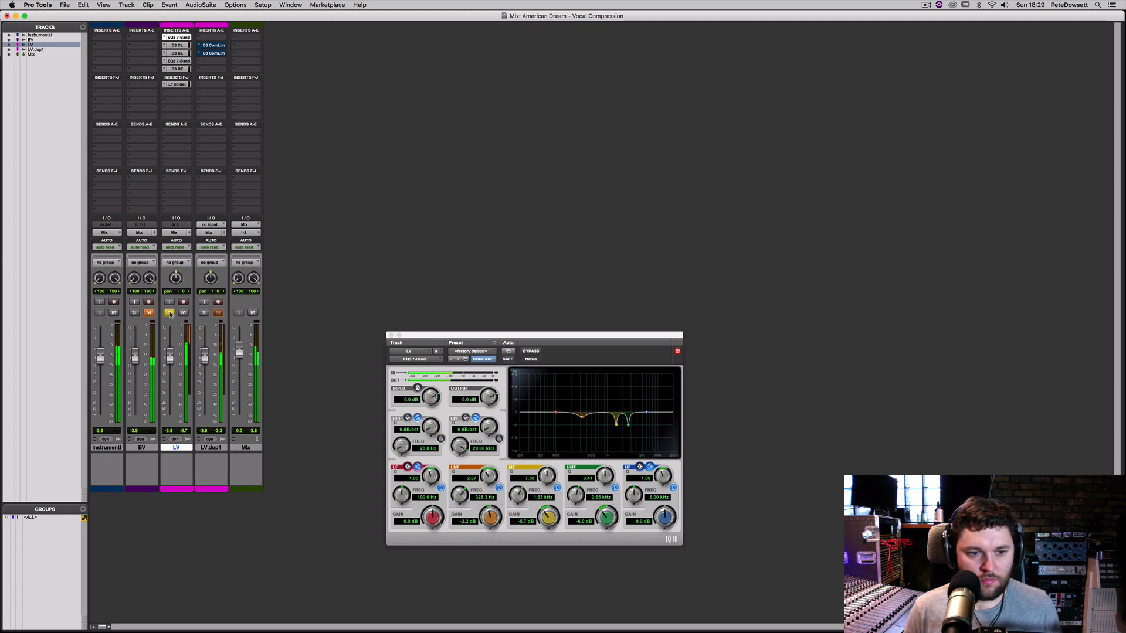
click(204, 313)
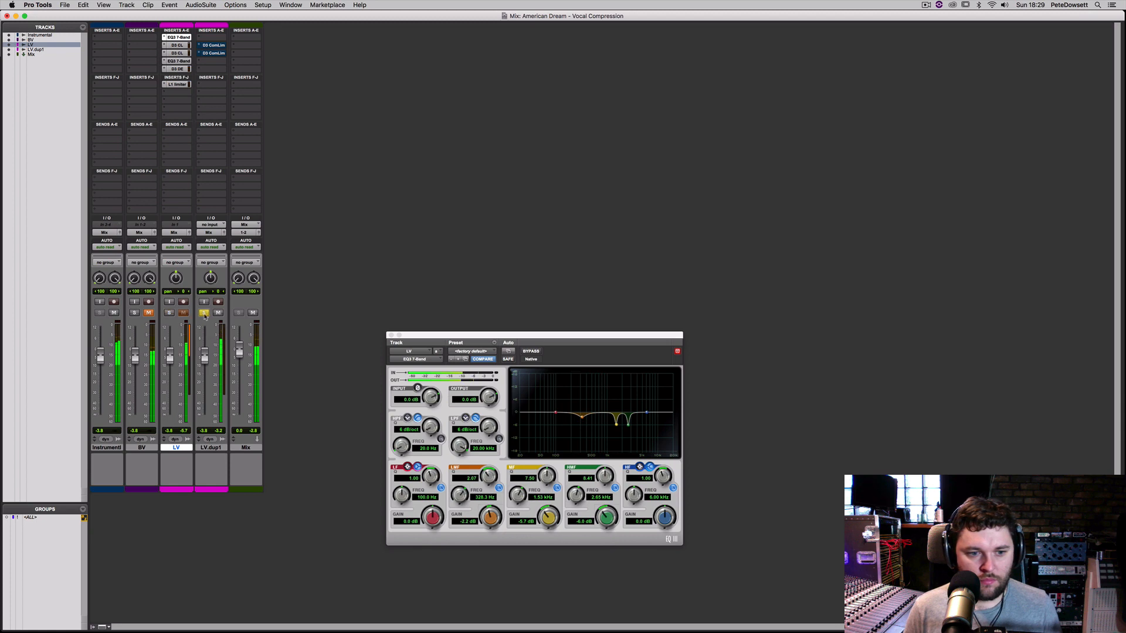
click(169, 313)
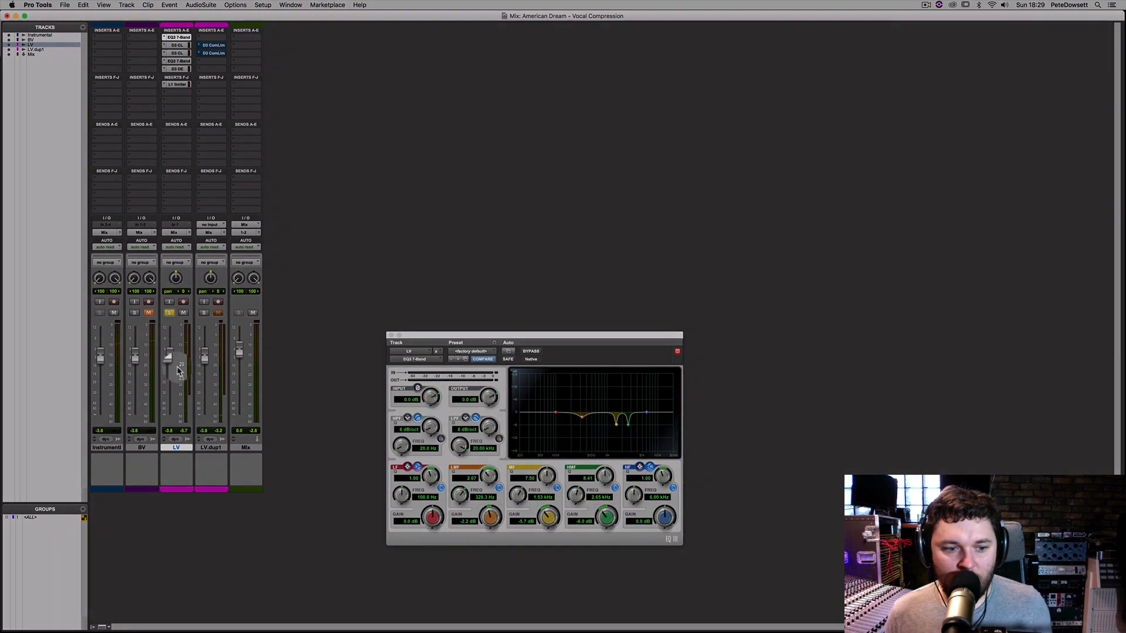
click(173, 367)
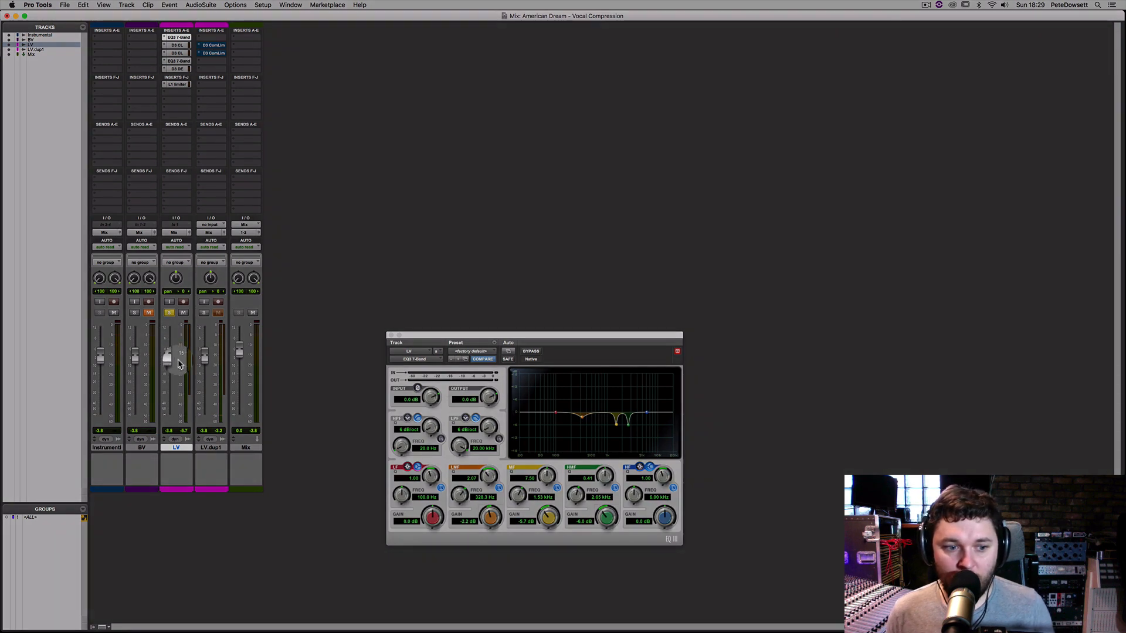
click(211, 447)
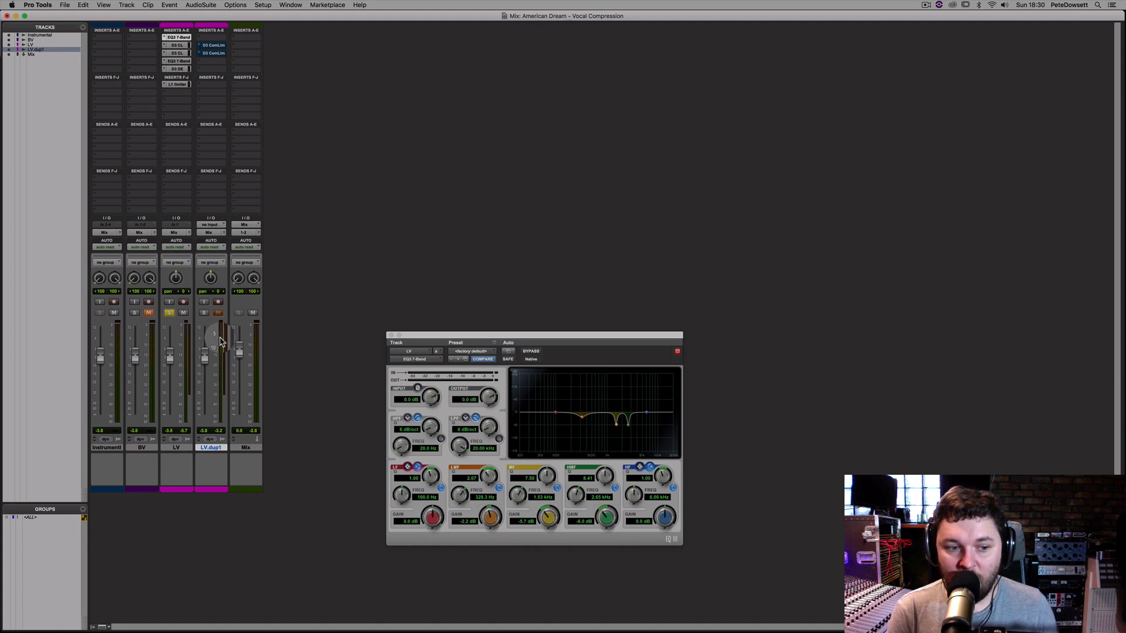
- Unsolo LV and mute LV.dup1, and rebalance the mix by lowering the LV fader and raising Instrumental to -2.7 dB
click(169, 312)
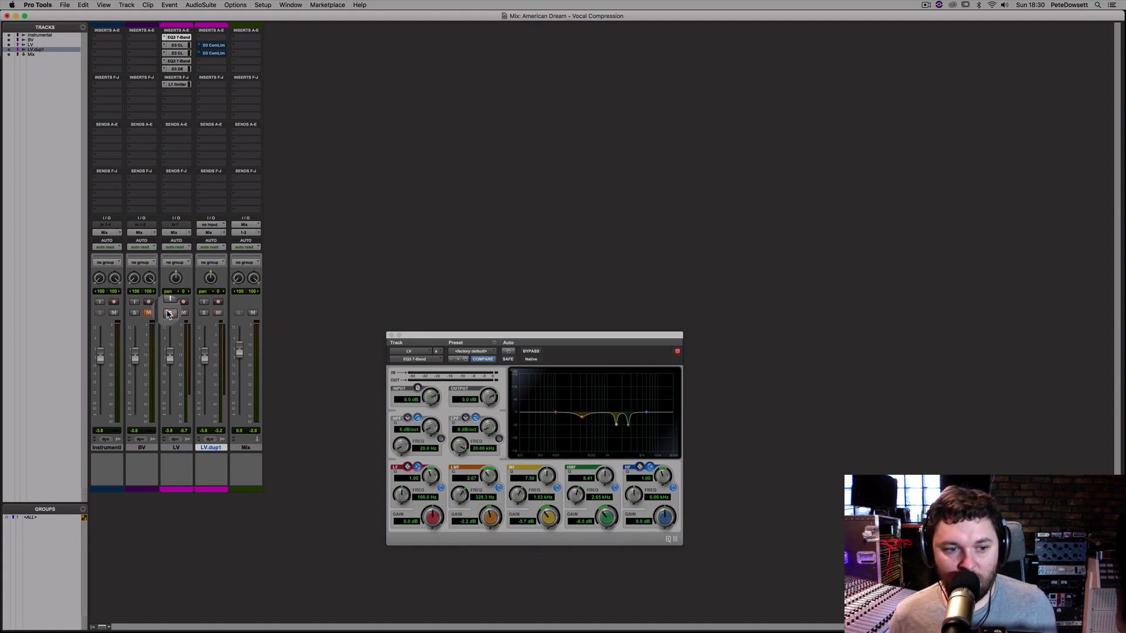
drag(170, 353, 170, 354)
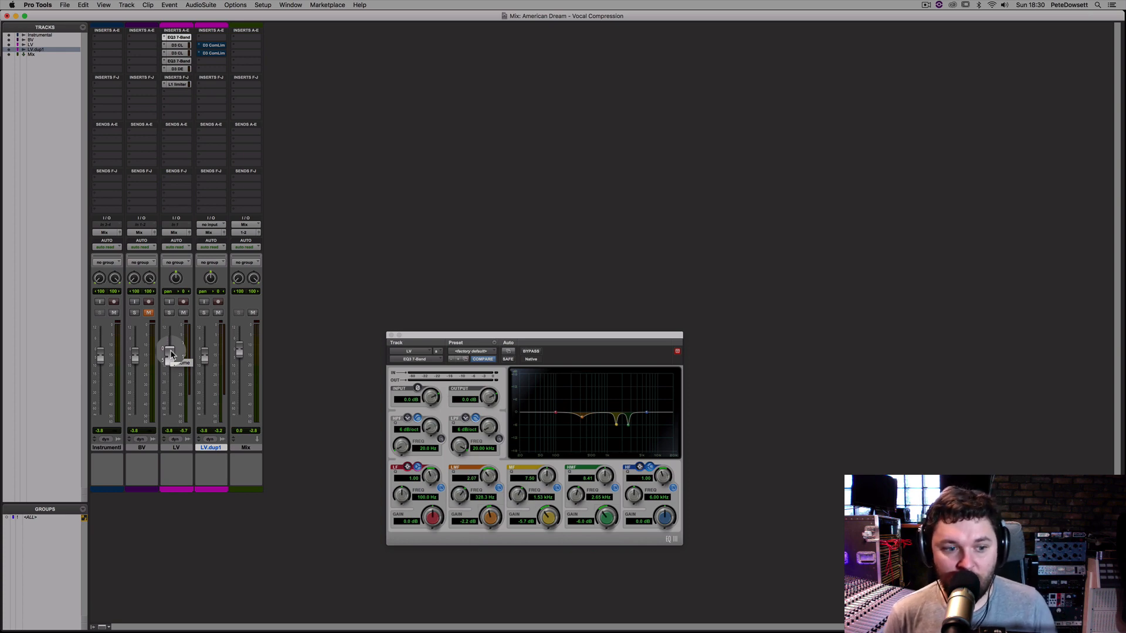
drag(171, 354, 170, 360)
click(217, 312)
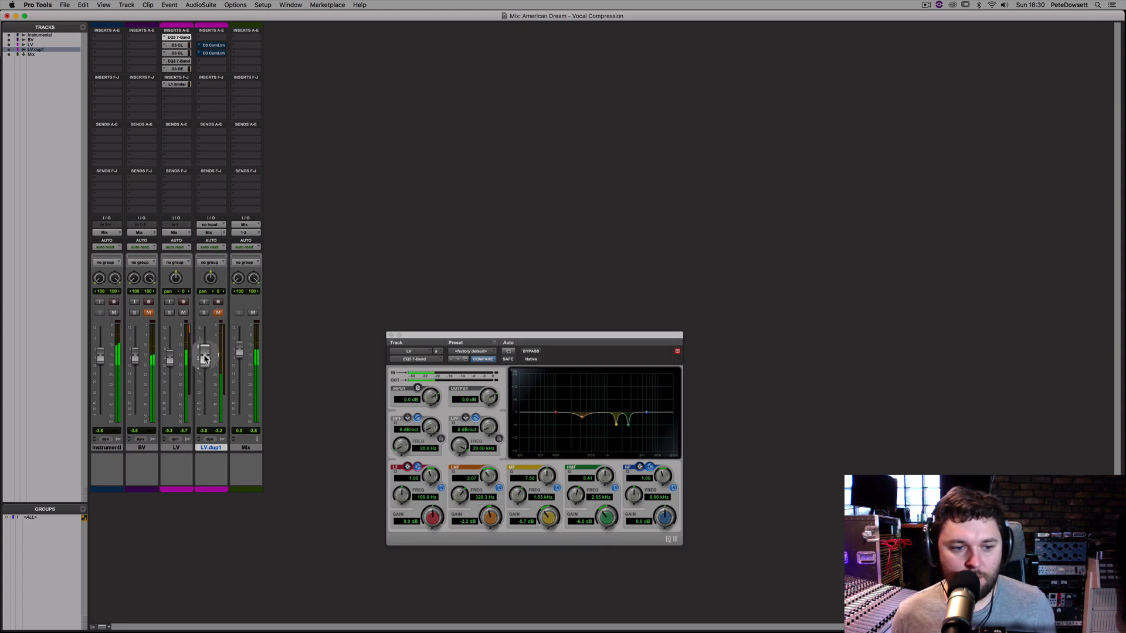
drag(101, 359, 100, 354)
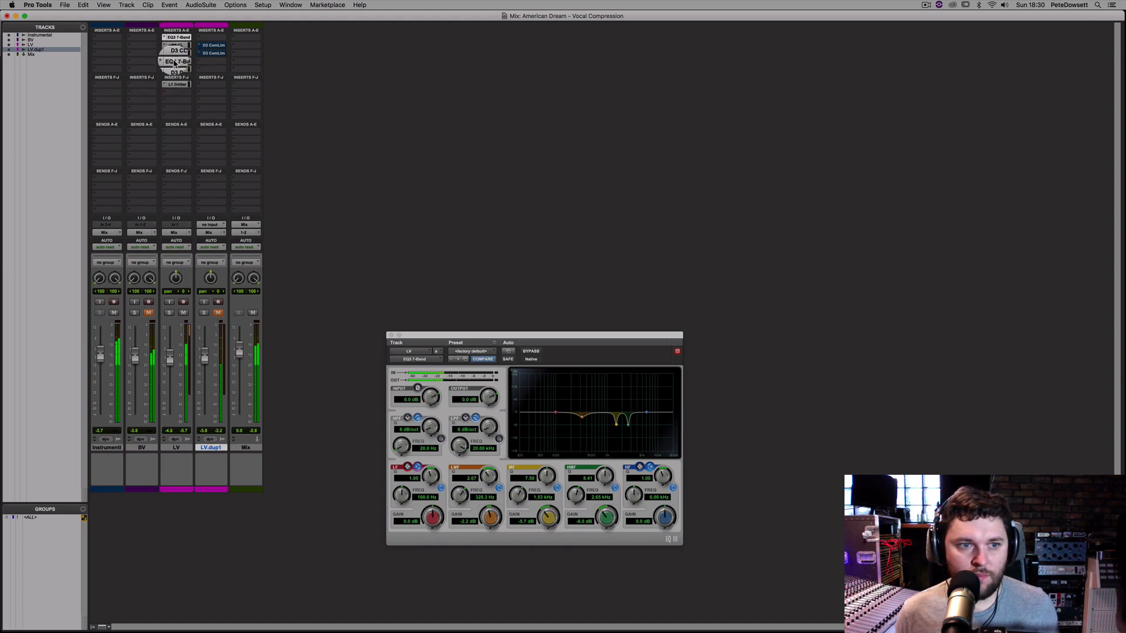
- Set the HF gain of LV's second EQ3 7-Band to 4.5 dB, and set the LV fader to -5.2 dB
click(178, 61)
drag(665, 515, 654, 537)
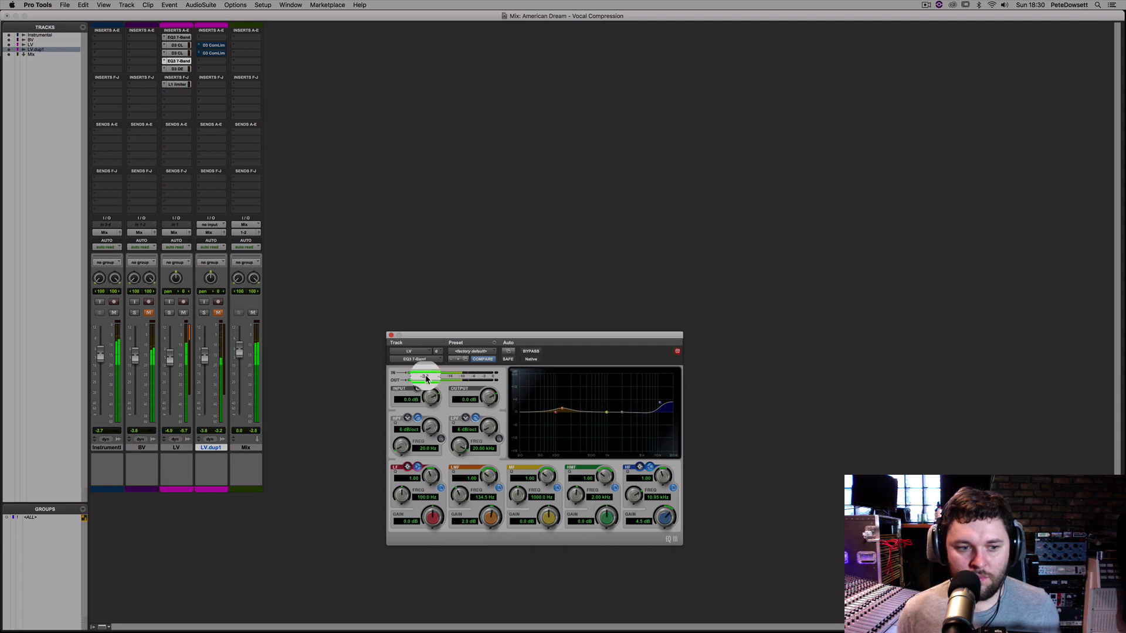
click(169, 359)
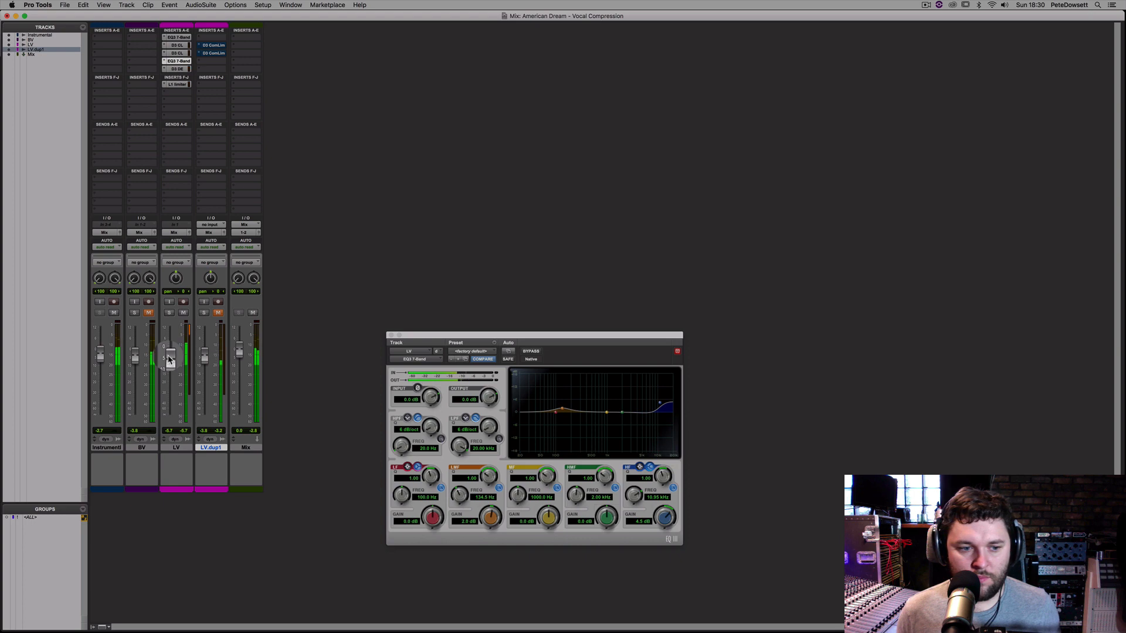
drag(169, 360, 168, 359)
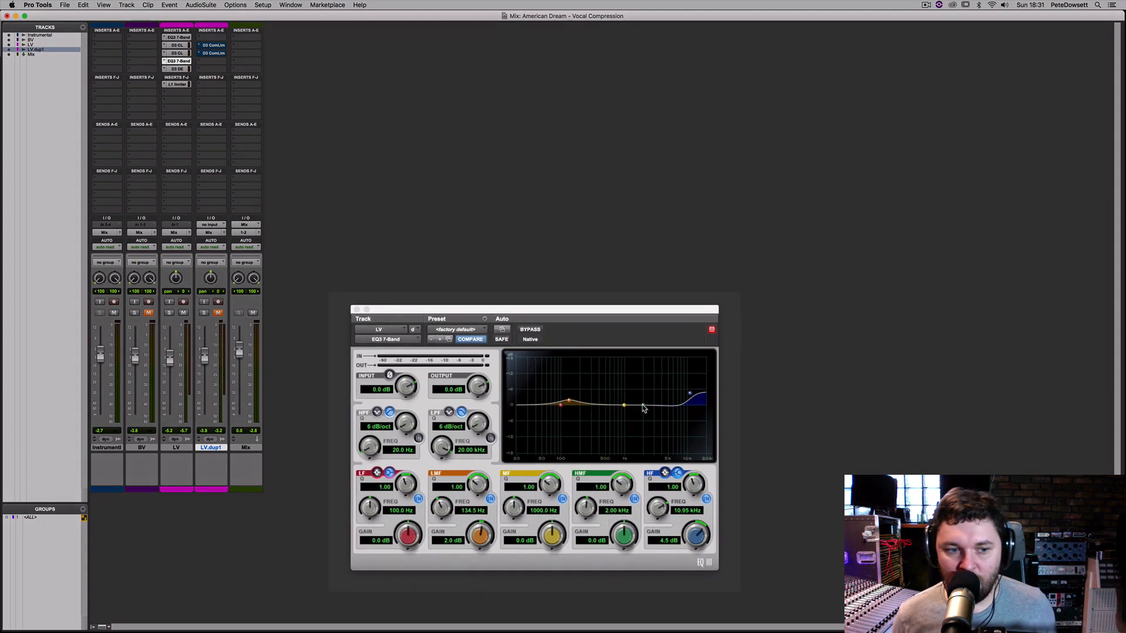
- Boost the second EQ's HMF band by 2.4 dB at 1.22 kHz with a Q of 0.75, comparing the band in and out
drag(658, 402, 643, 399)
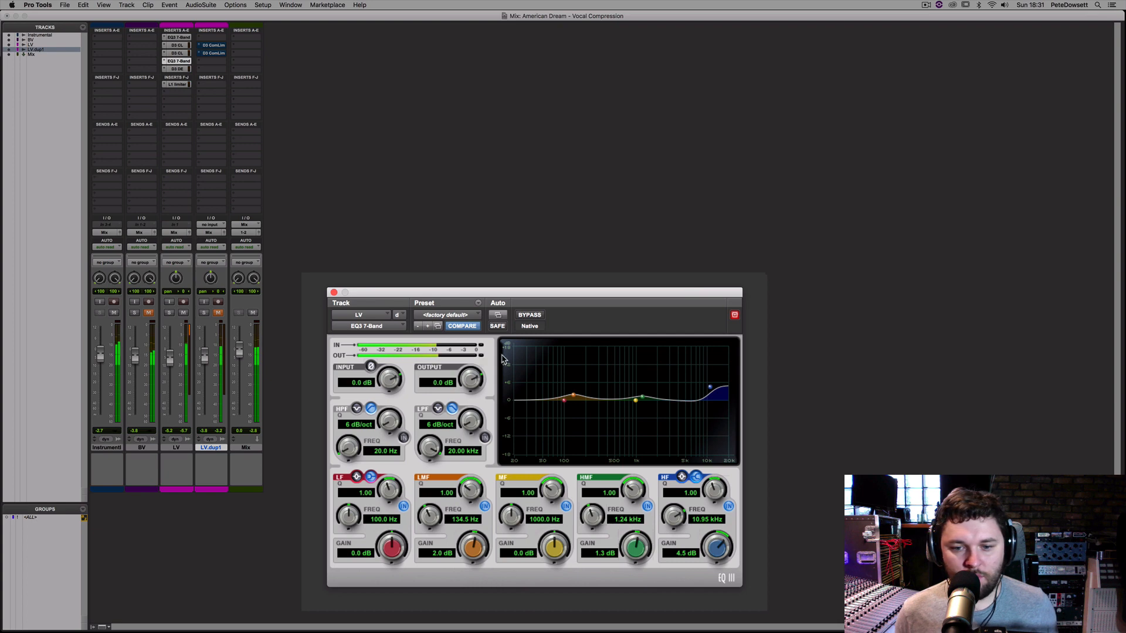
click(646, 507)
click(646, 507)
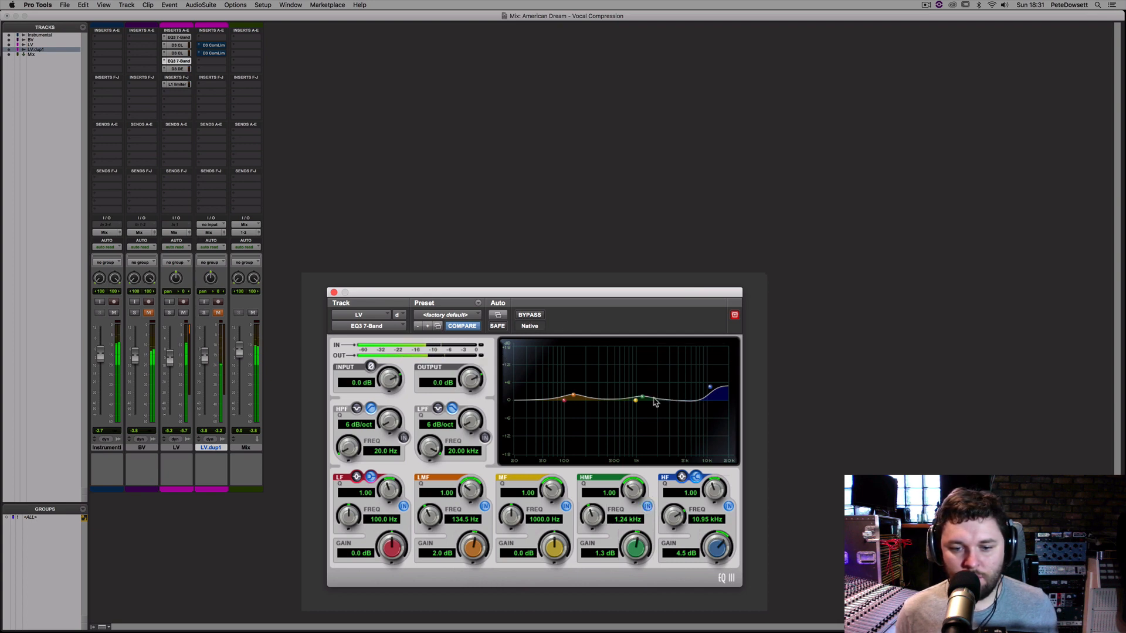
drag(633, 552, 631, 549)
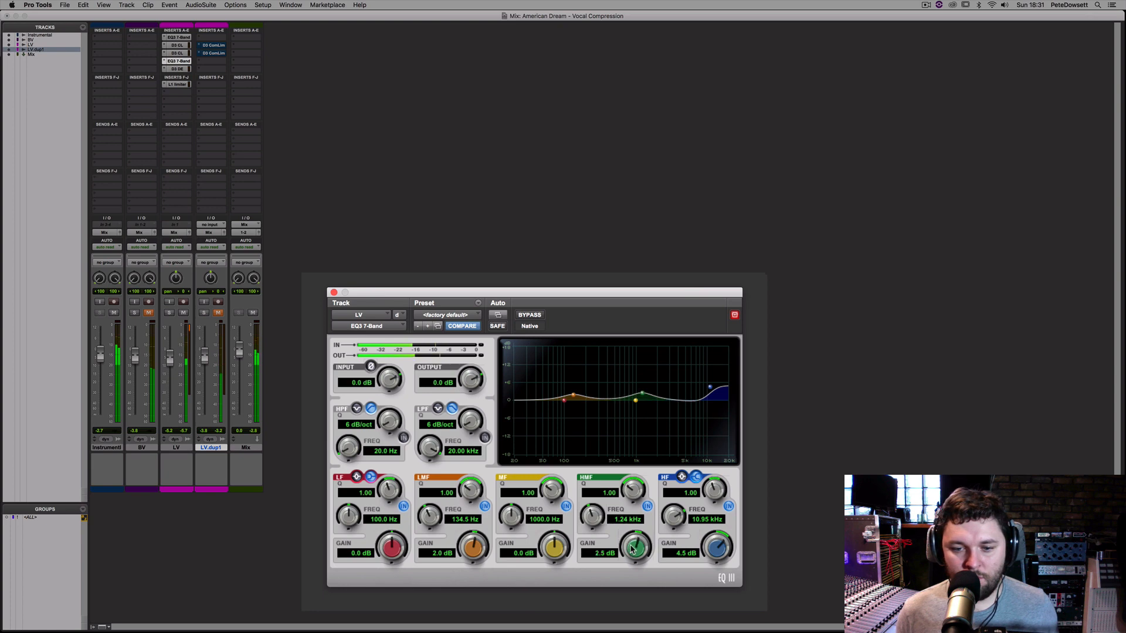
drag(634, 489, 630, 506)
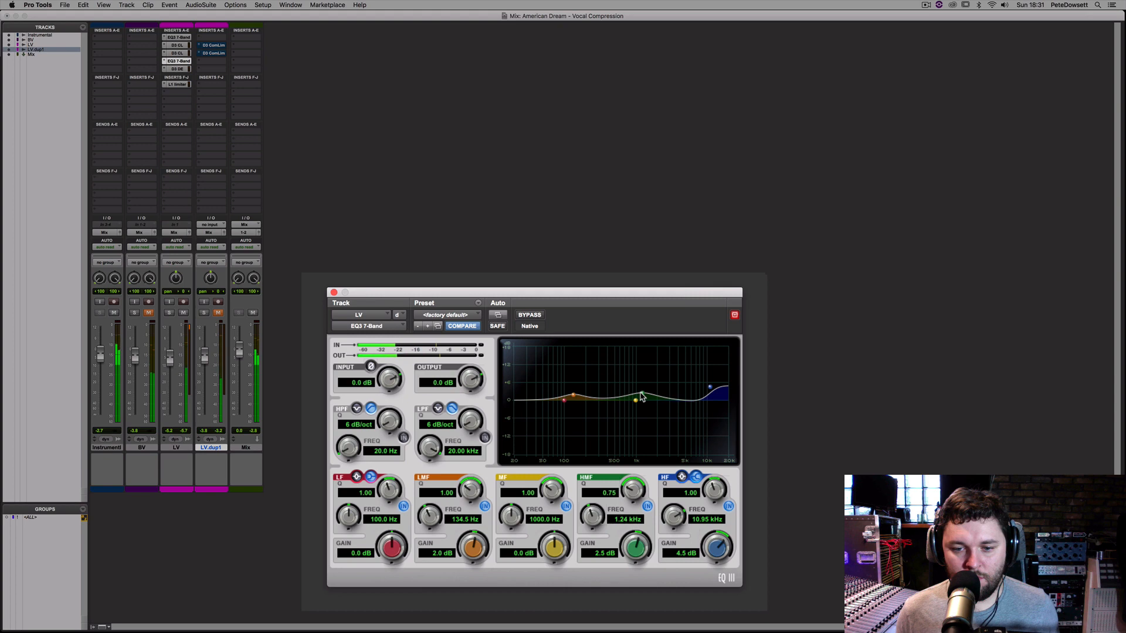
drag(642, 397, 643, 398)
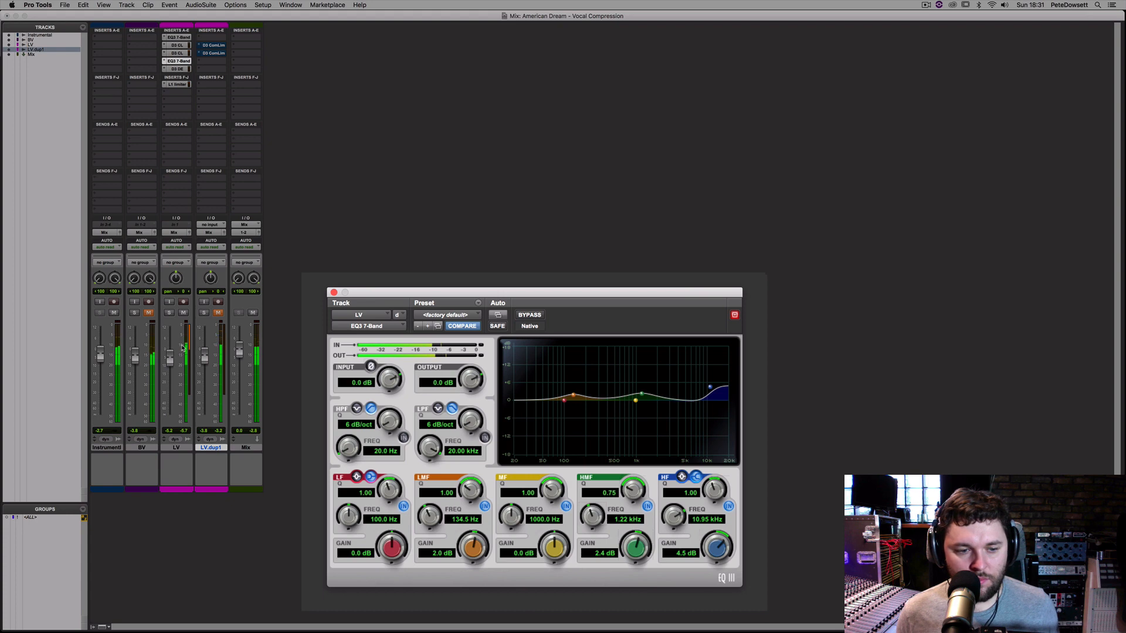
- Compare LV and LV.dup1 against the instrumental by alternately muting them during playback, ending with LV muted and LV.dup1 audible
click(186, 348)
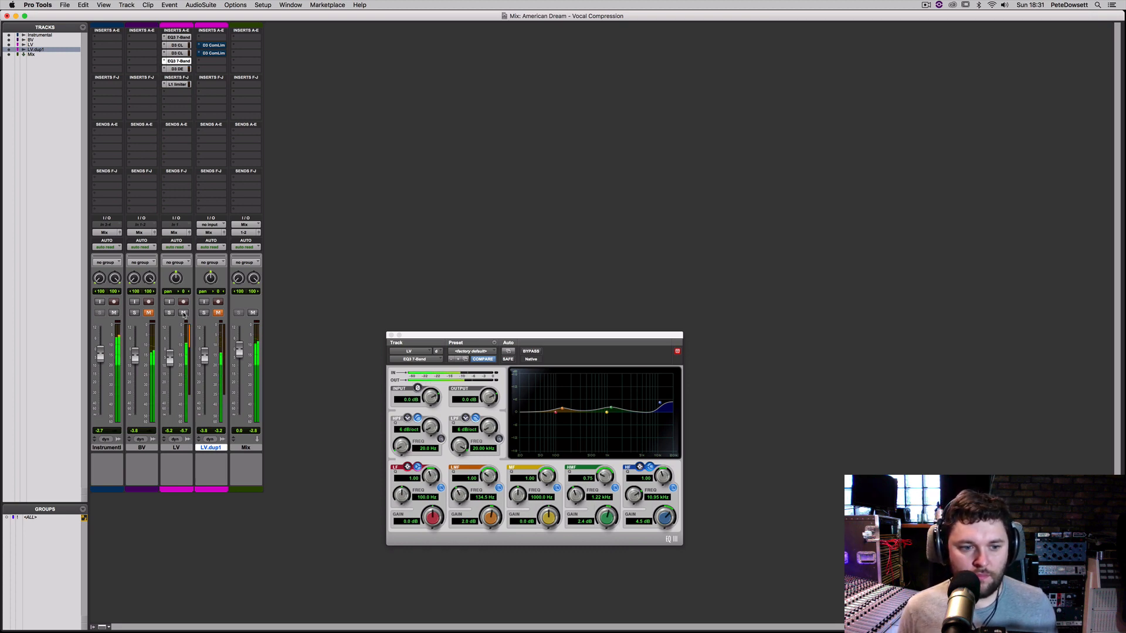
click(184, 313)
click(218, 312)
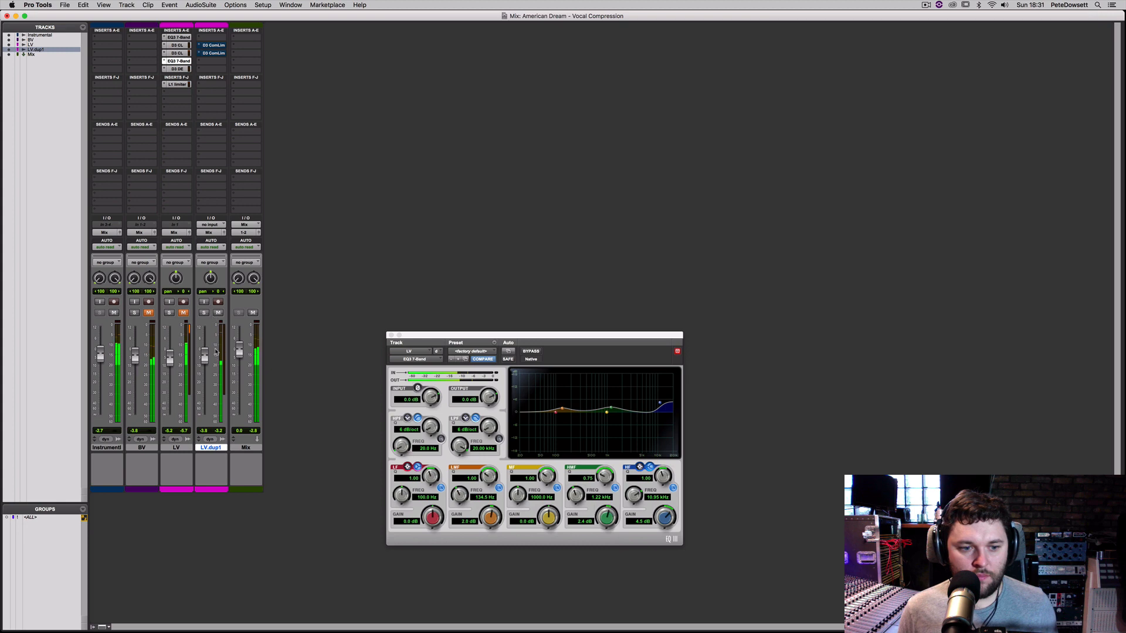
click(218, 313)
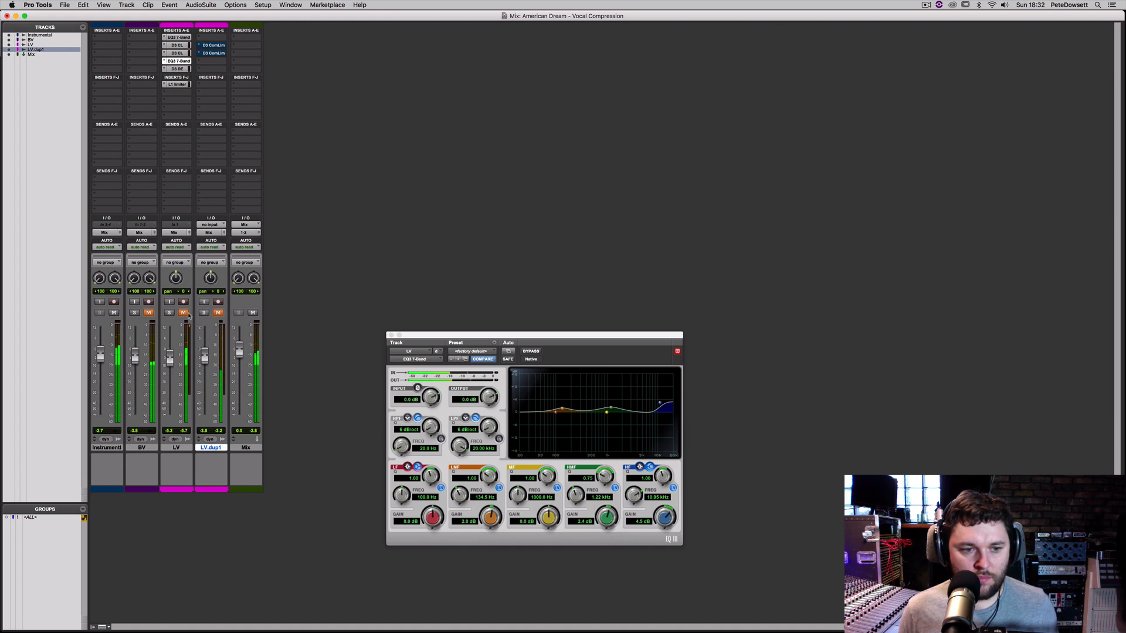
click(183, 313)
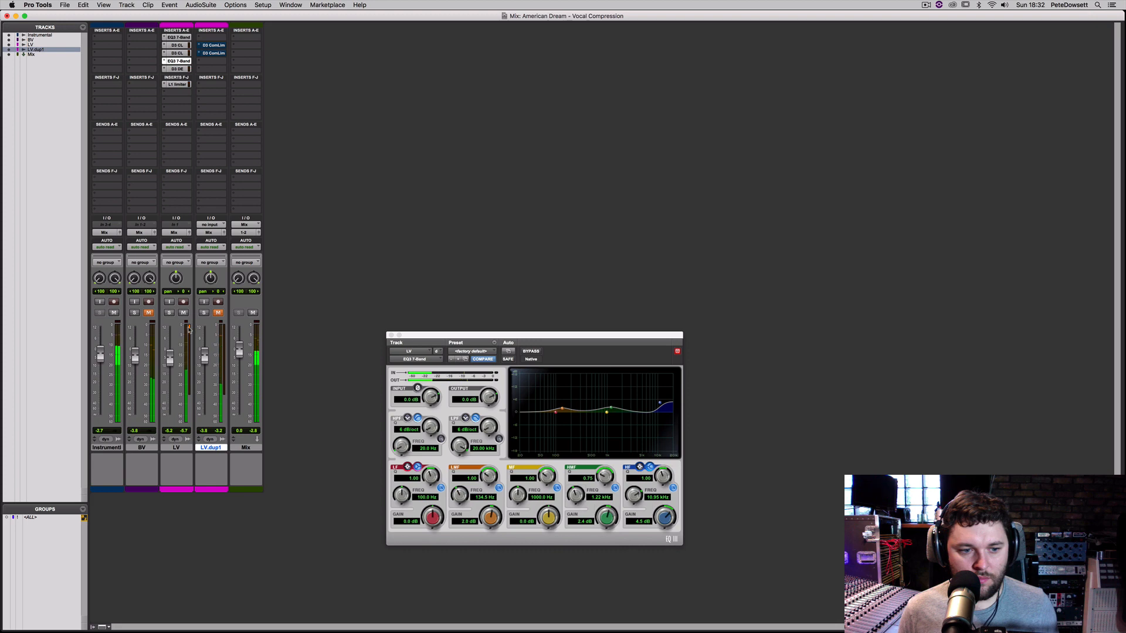
click(184, 314)
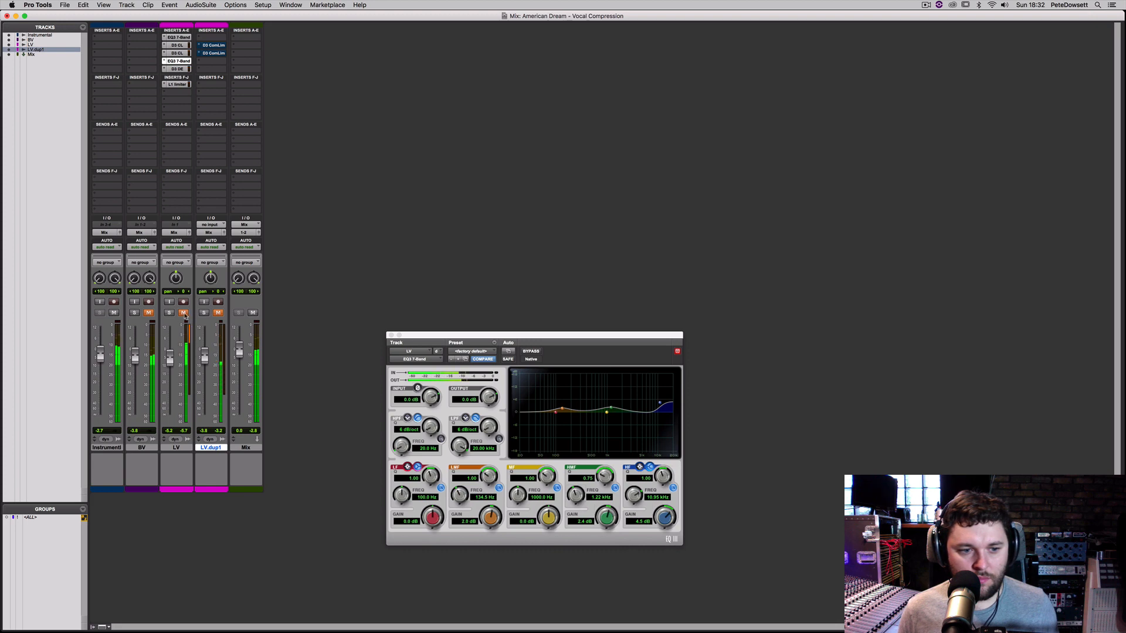
click(219, 314)
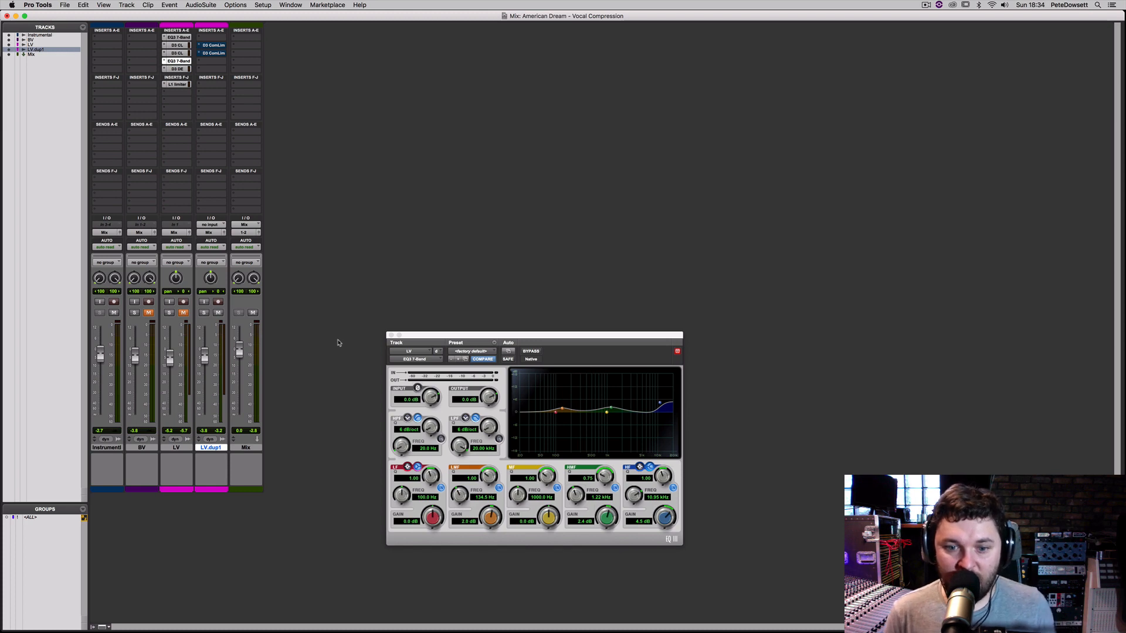
- Return to the Edit window and switch the LV.dup1 track view from waveform to volume
key(super+equal)
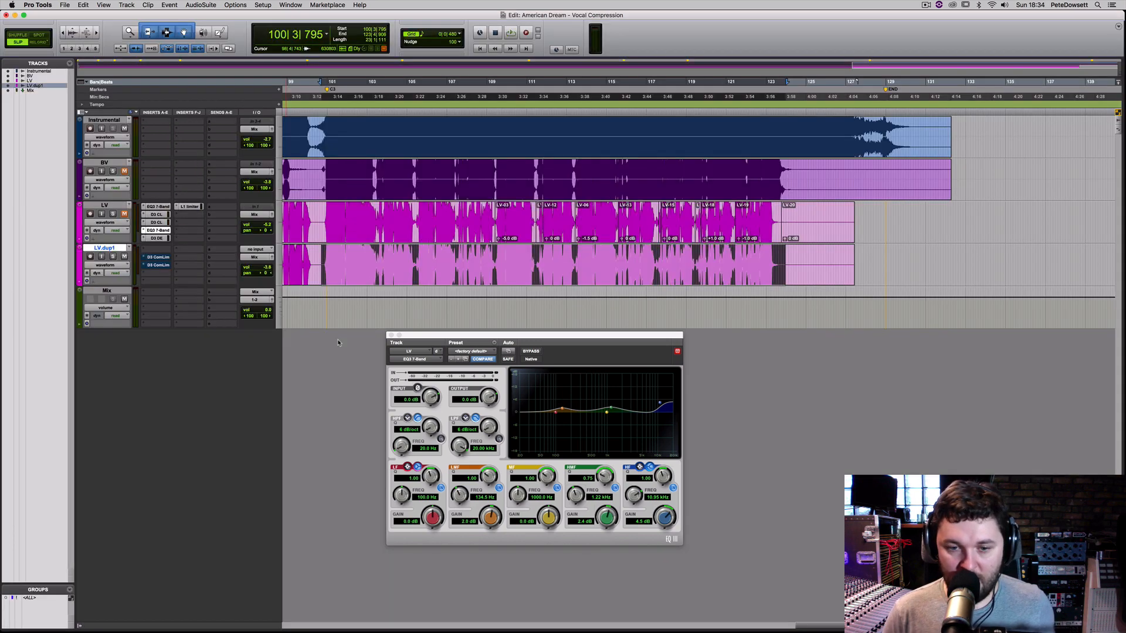
click(110, 265)
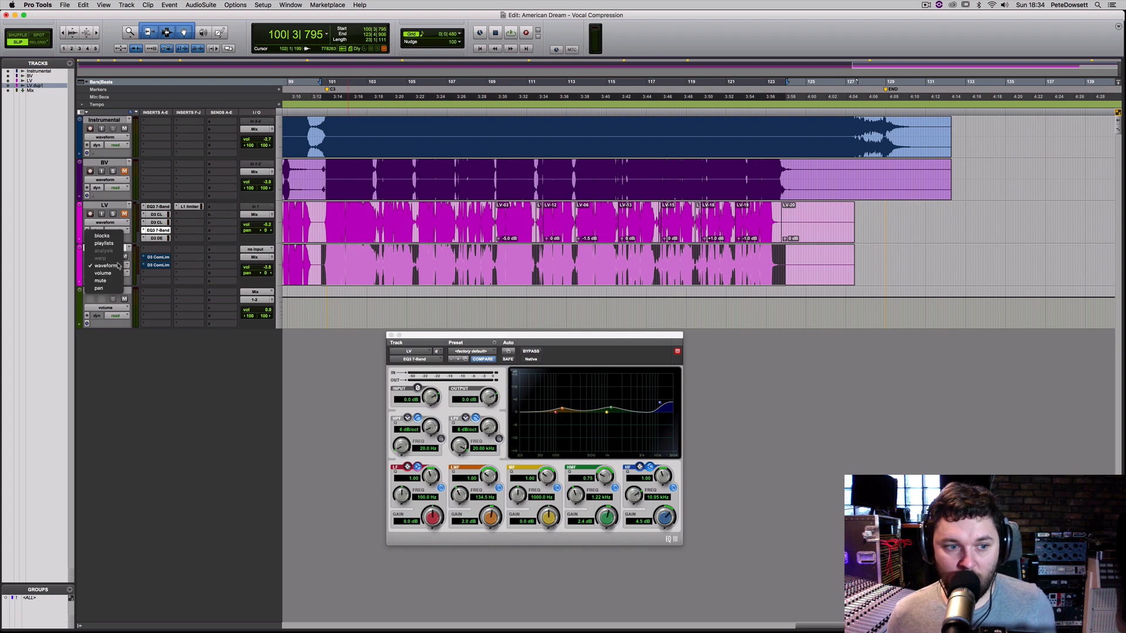
click(103, 273)
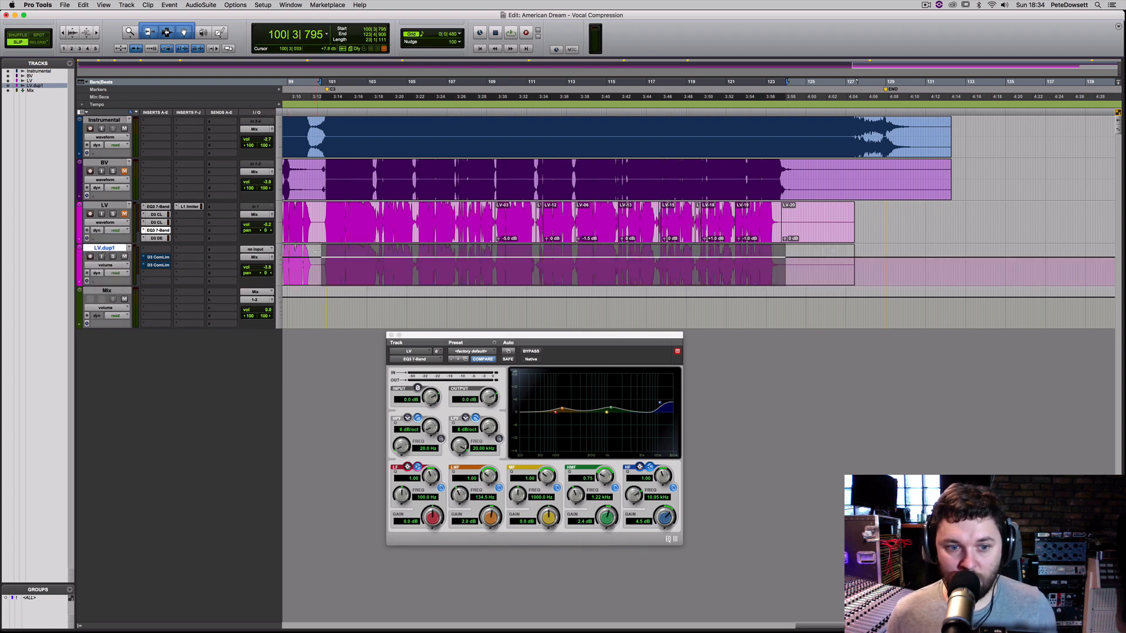